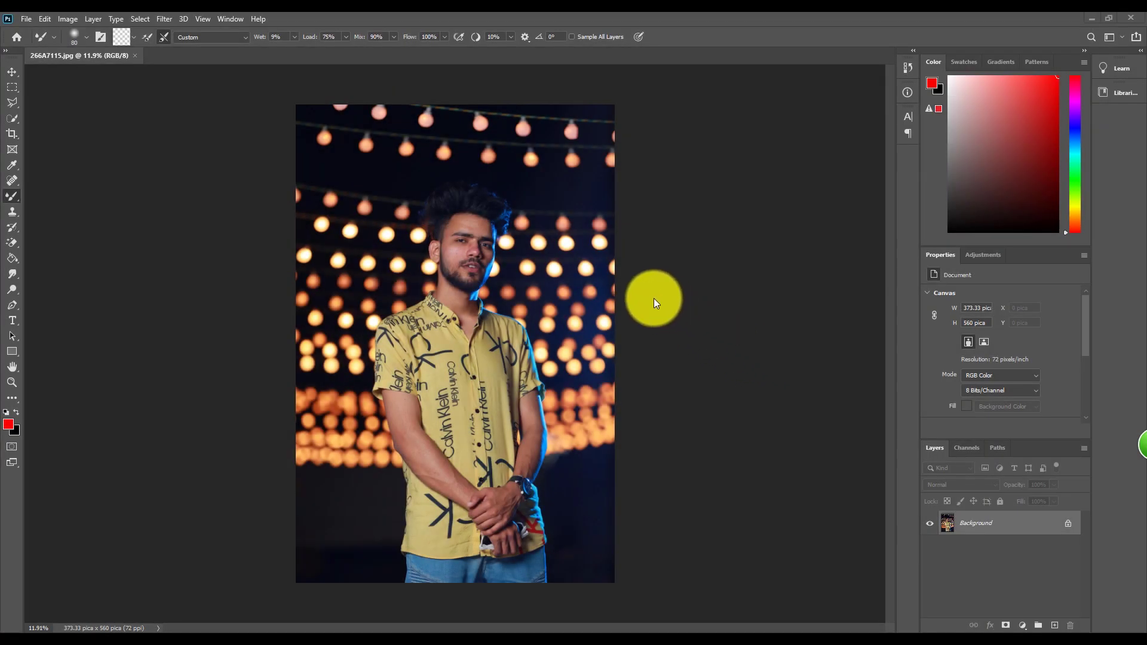
- Open the bokeh portrait in the Camera Raw Filter and zoom in on the preview
{"action": "scroll", "coordinate": [719, 307], "scroll_direction": "down", "scroll_amount": 1}
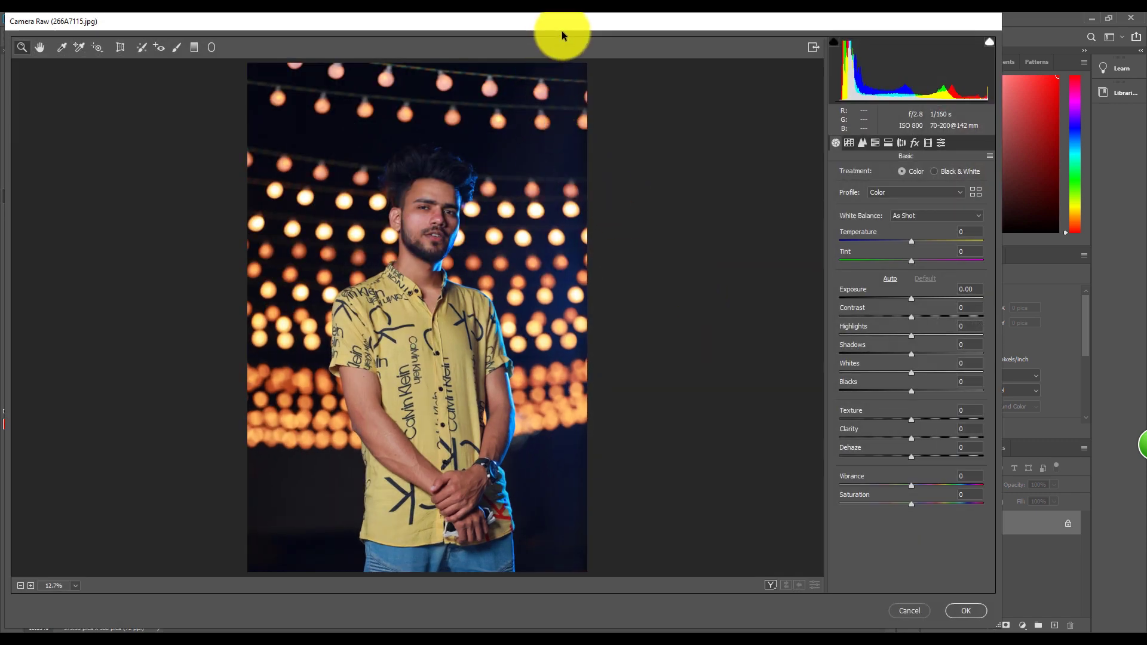
{"action": "left_click_drag", "start_coordinate": [570, 28], "coordinate": [572, 29]}
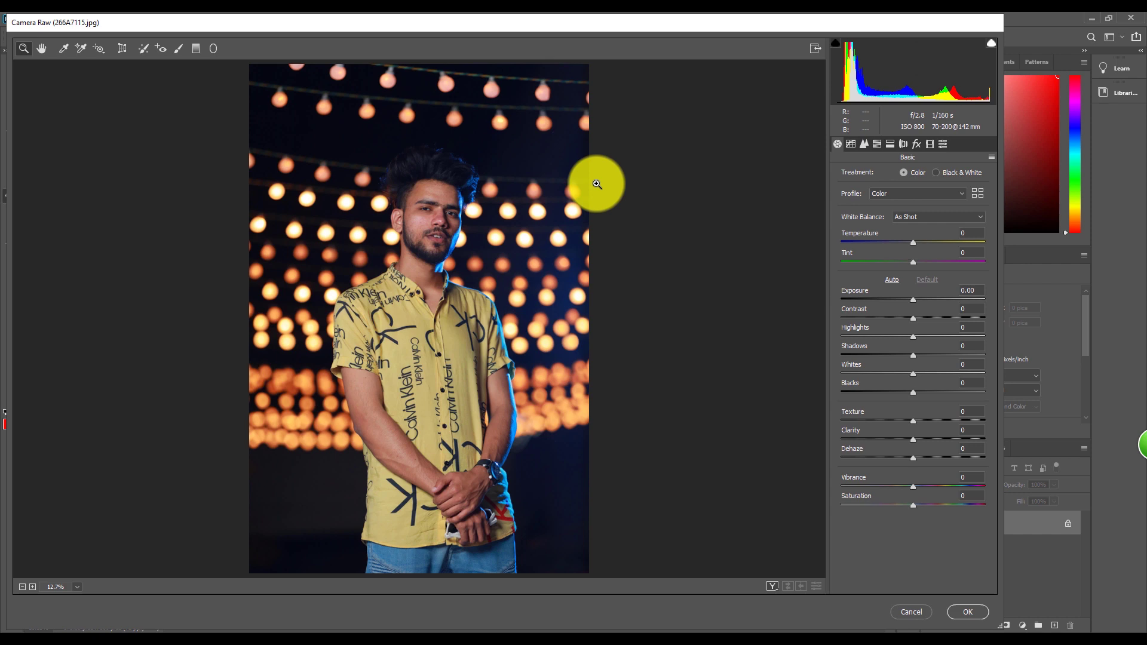
{"action": "mouse_move", "coordinate": [250, 92]}
{"action": "left_mouse_down"}
{"action": "mouse_move", "coordinate": [579, 436]}
{"action": "mouse_move", "coordinate": [604, 519]}
{"action": "left_mouse_up"}
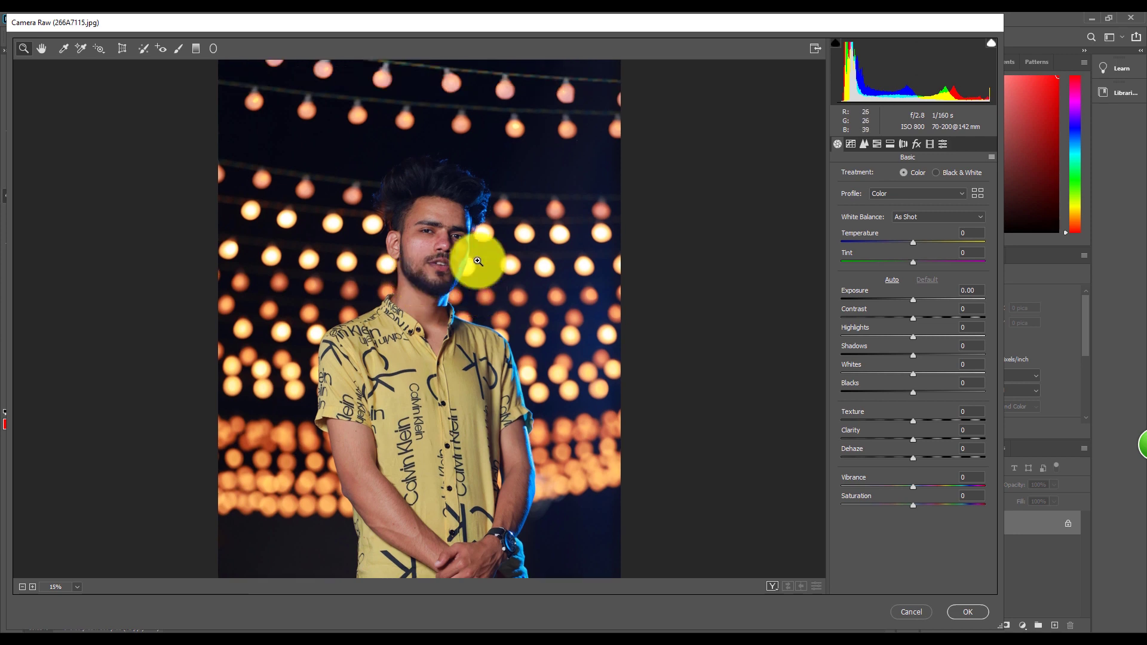
{"action": "scroll", "coordinate": [478, 261], "scroll_direction": "down", "scroll_amount": 1}
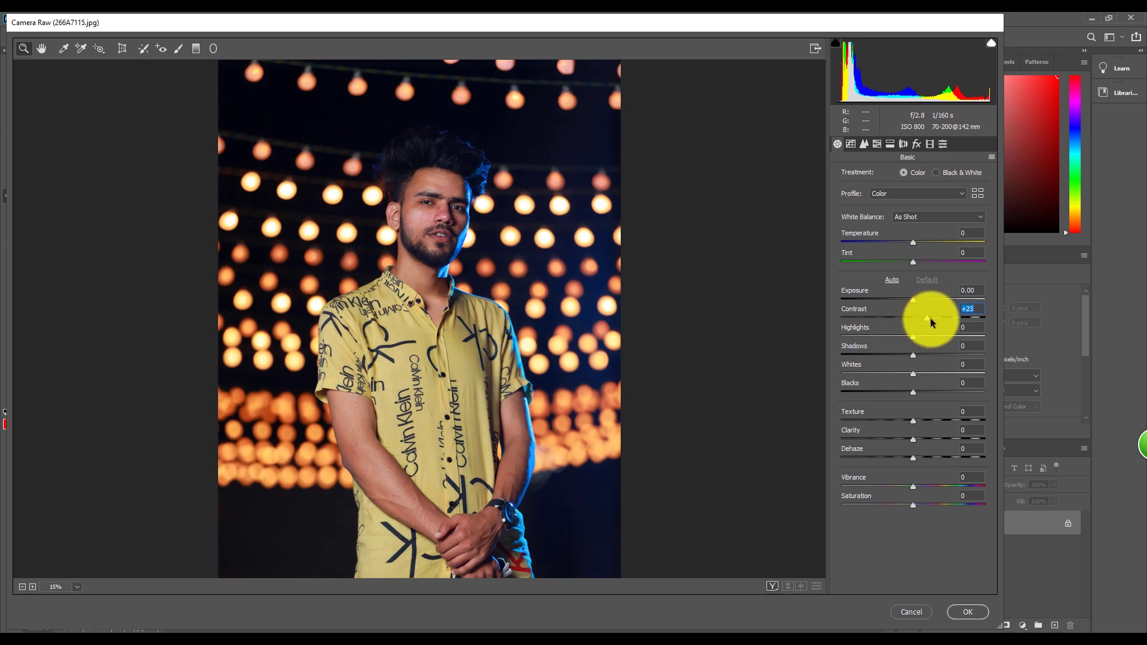
- Set Contrast +17, Highlights +10, Shadows +39, Whites +22, Blacks +13, Texture +4, Clarity +8, and apply
{"action": "left_click", "coordinate": [926, 318]}
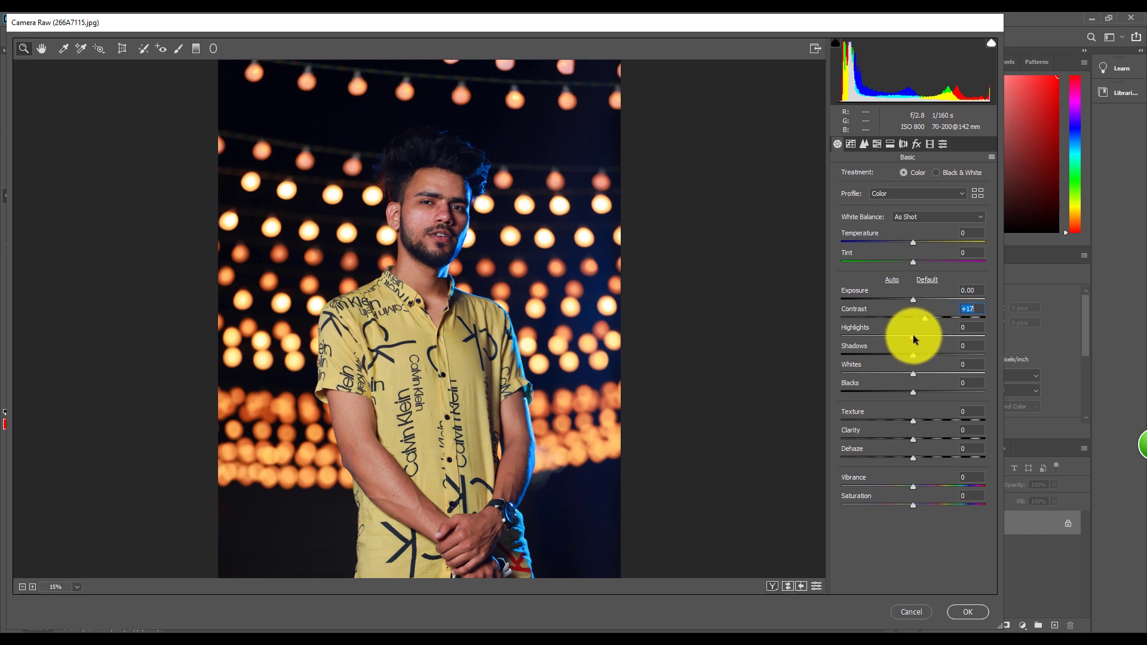
{"action": "mouse_move", "coordinate": [913, 335]}
{"action": "left_mouse_down"}
{"action": "mouse_move", "coordinate": [930, 334]}
{"action": "mouse_move", "coordinate": [902, 335]}
{"action": "mouse_move", "coordinate": [921, 333]}
{"action": "mouse_move", "coordinate": [937, 353]}
{"action": "left_mouse_up"}
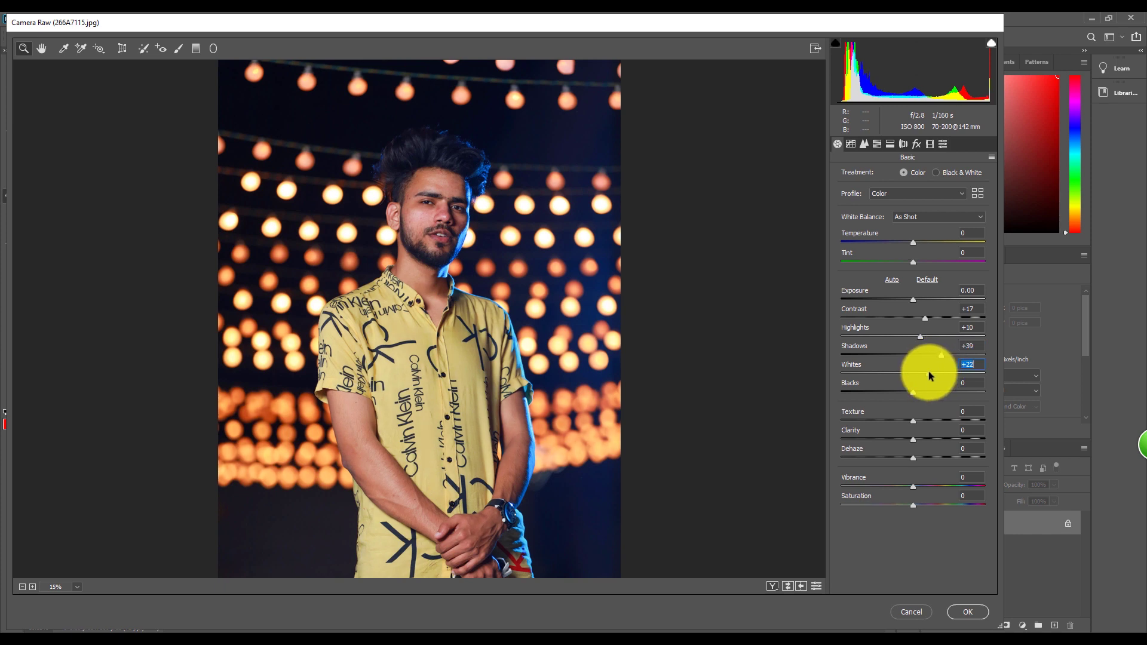
{"action": "left_click_drag", "start_coordinate": [928, 370], "coordinate": [909, 371]}
{"action": "left_click", "coordinate": [923, 390]}
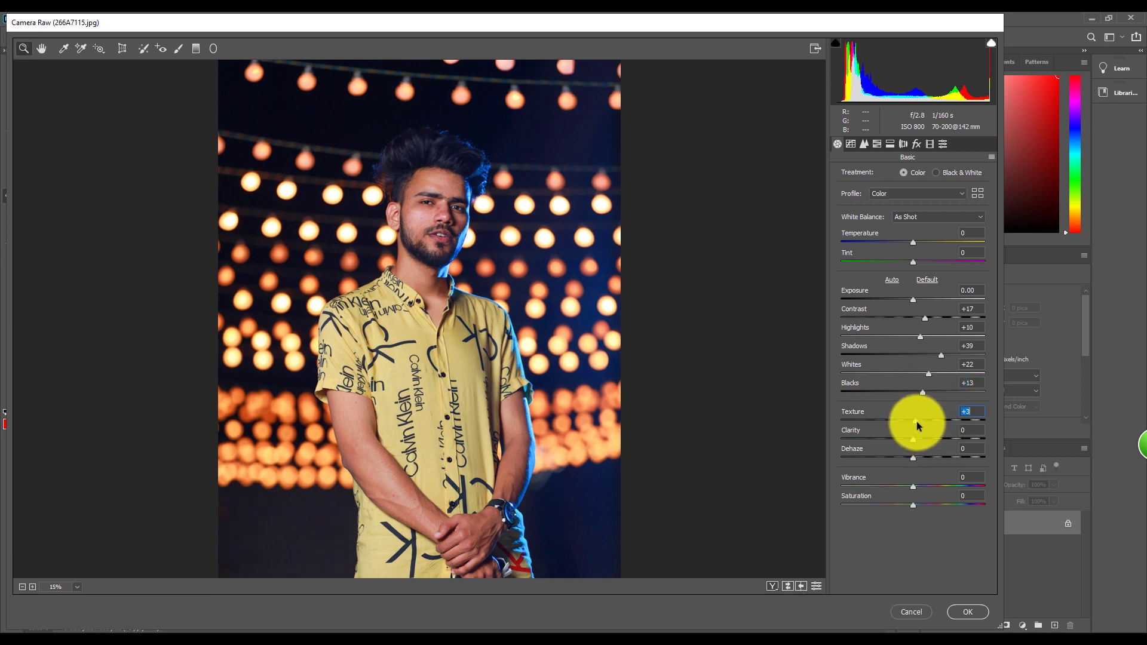
{"action": "left_click_drag", "start_coordinate": [918, 425], "coordinate": [920, 442]}
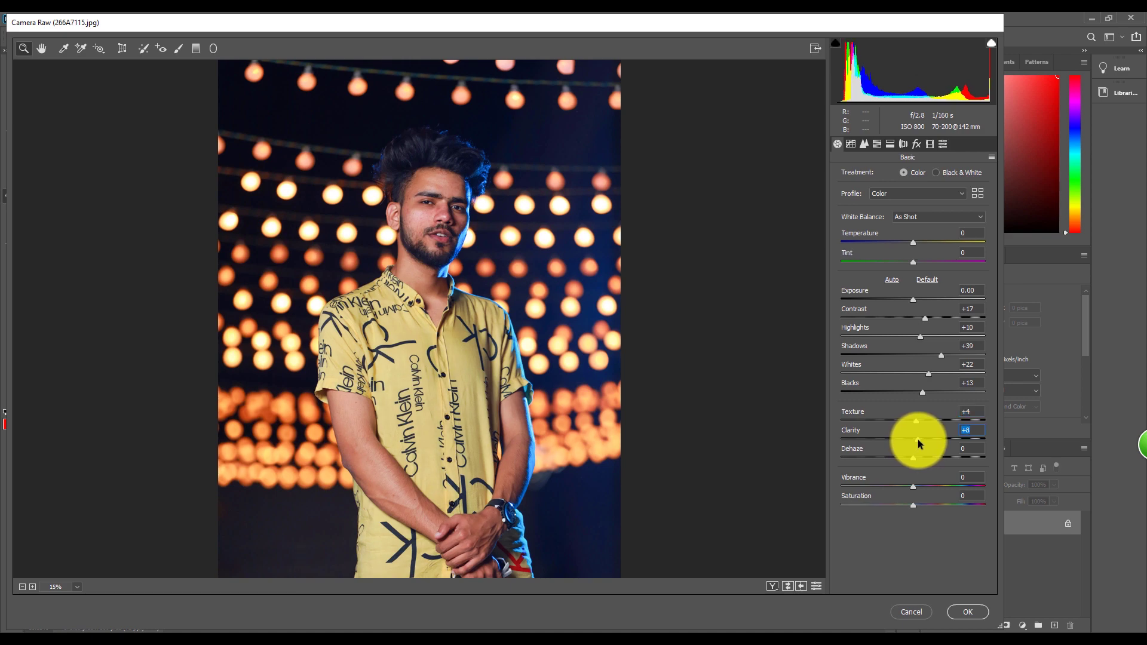
{"action": "mouse_move", "coordinate": [359, 129]}
{"action": "left_mouse_down"}
{"action": "mouse_move", "coordinate": [490, 288]}
{"action": "mouse_move", "coordinate": [454, 261]}
{"action": "left_mouse_up"}
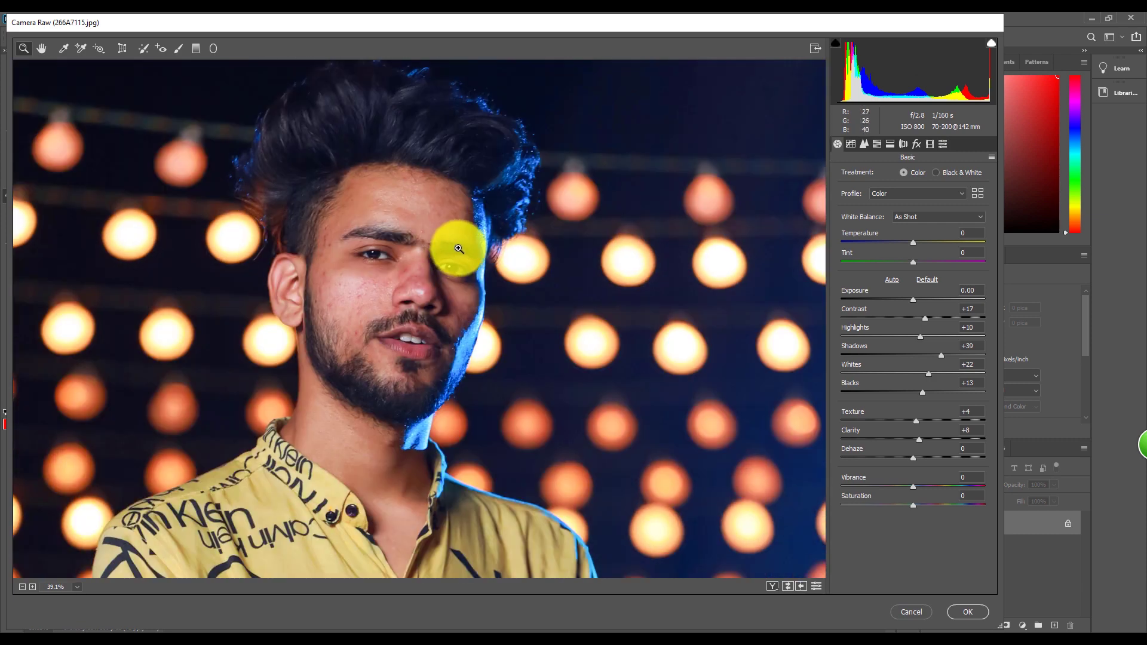
{"action": "left_click", "coordinate": [969, 612]}
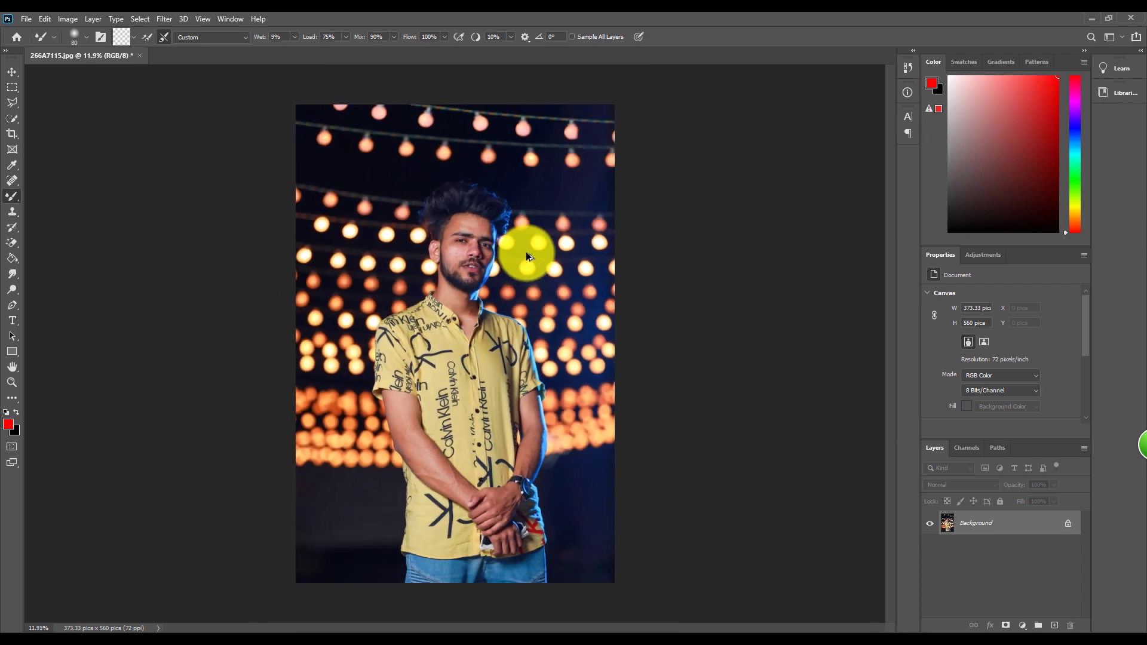
- Duplicate the graded photo twice into Layer 1 and Layer 1 copy, and select Layer 1
{"action": "scroll", "coordinate": [483, 203], "scroll_direction": "up", "scroll_amount": 3}
{"action": "scroll", "coordinate": [483, 203], "scroll_direction": "up", "scroll_amount": 3}
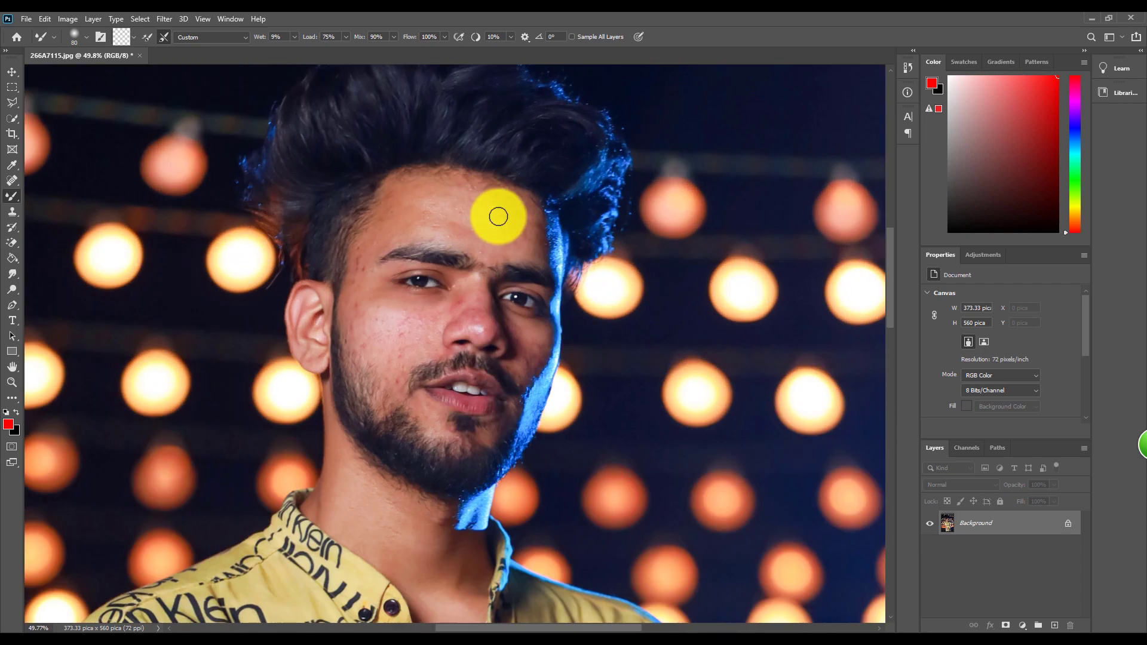
{"action": "scroll", "coordinate": [498, 216], "scroll_direction": "down", "scroll_amount": 4}
{"action": "scroll", "coordinate": [494, 222], "scroll_direction": "down", "scroll_amount": 1}
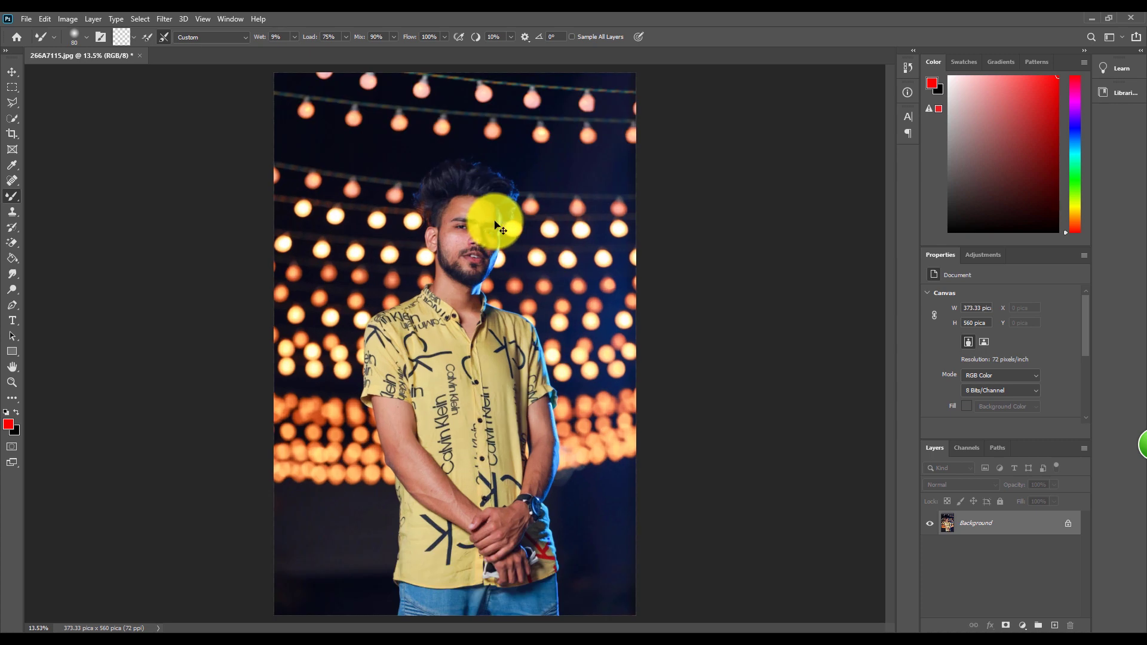
{"action": "key", "text": "ctrl+j"}
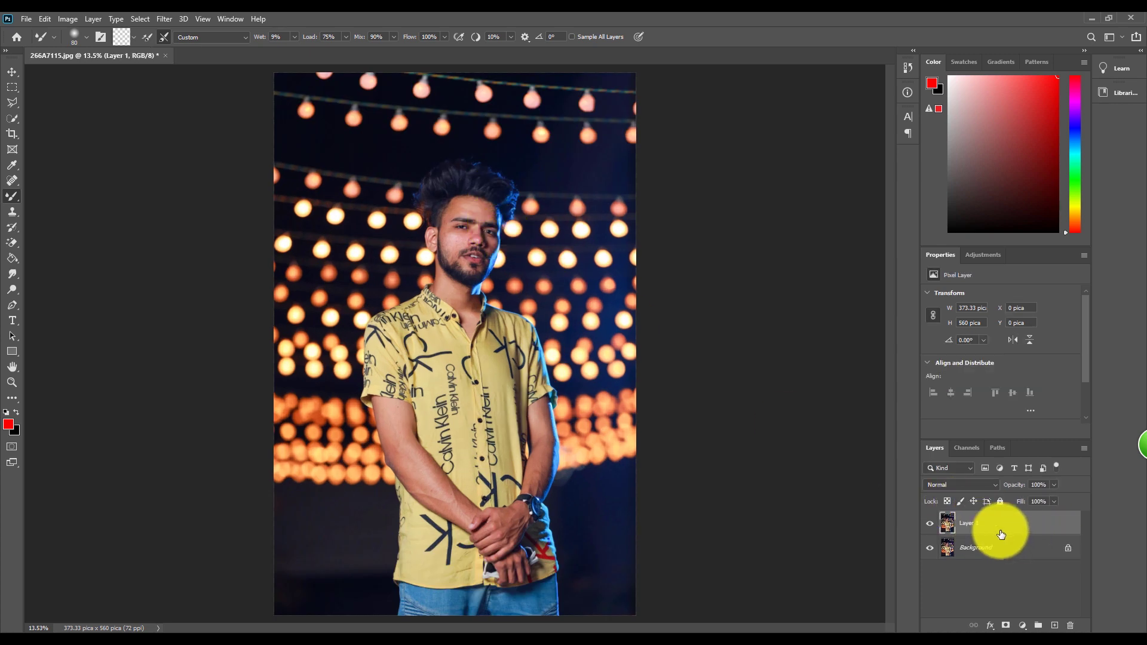
{"action": "key", "text": "ctrl+j"}
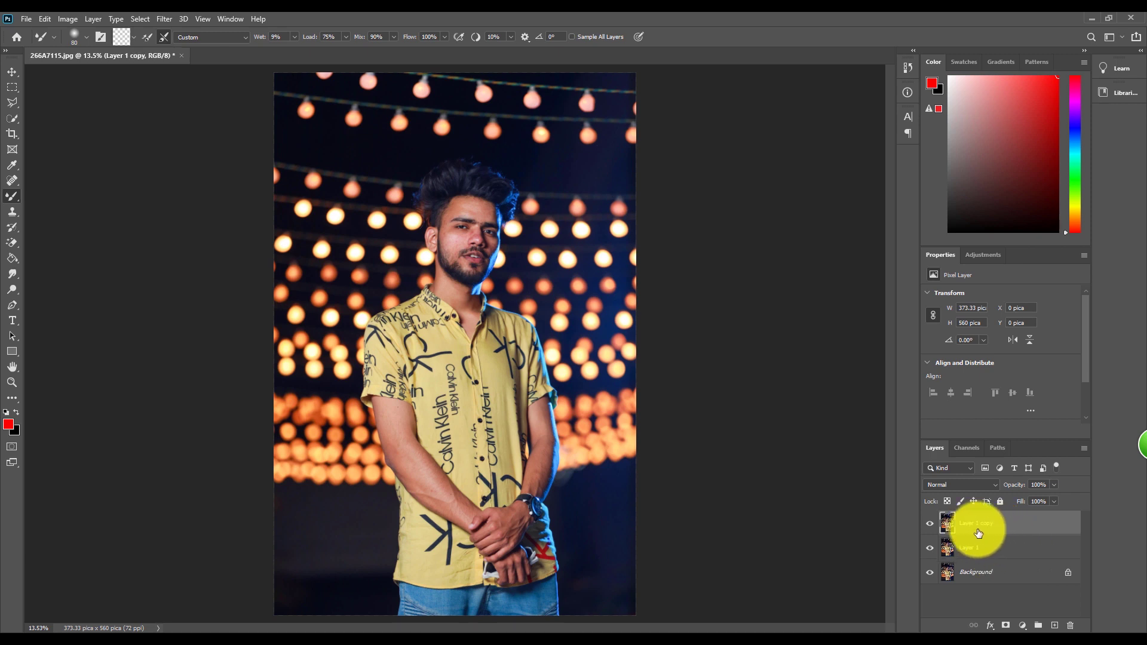
{"action": "left_click", "coordinate": [997, 552]}
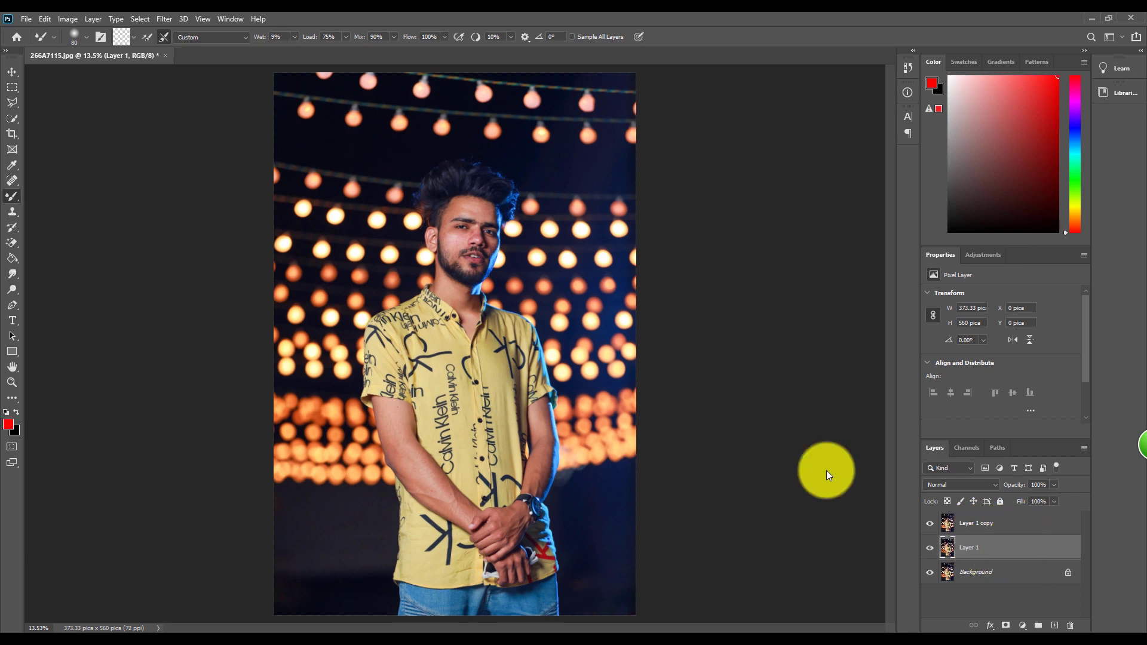
{"action": "left_click", "coordinate": [161, 18]}
{"action": "mouse_move", "coordinate": [206, 154]}
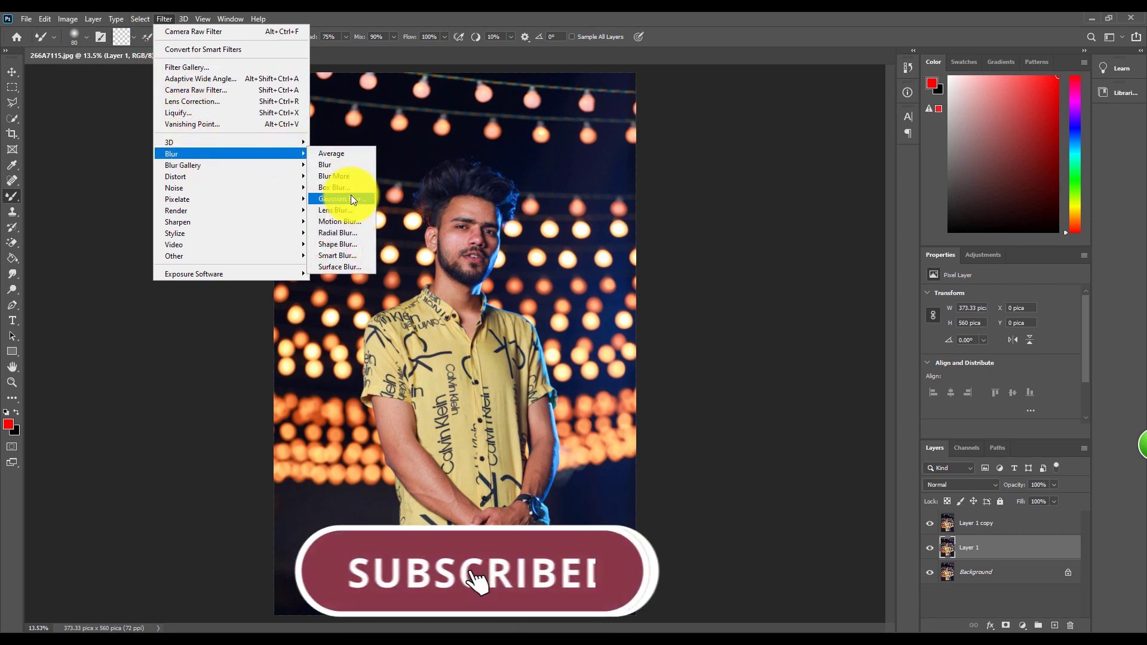
- Apply a 2.5-pixel Gaussian Blur to Layer 1
{"action": "left_click", "coordinate": [350, 197]}
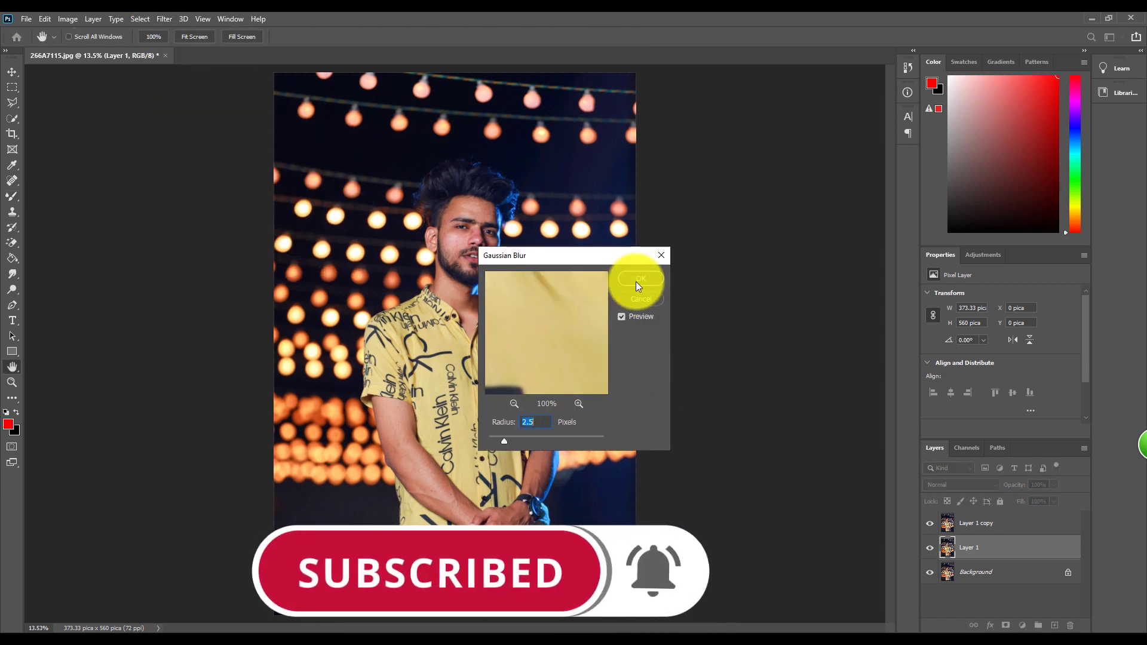
{"action": "left_click", "coordinate": [635, 279]}
{"action": "key", "text": "b"}
- Apply a High Pass filter to Layer 1 copy and set its blend mode to Linear Light
{"action": "left_click", "coordinate": [963, 520]}
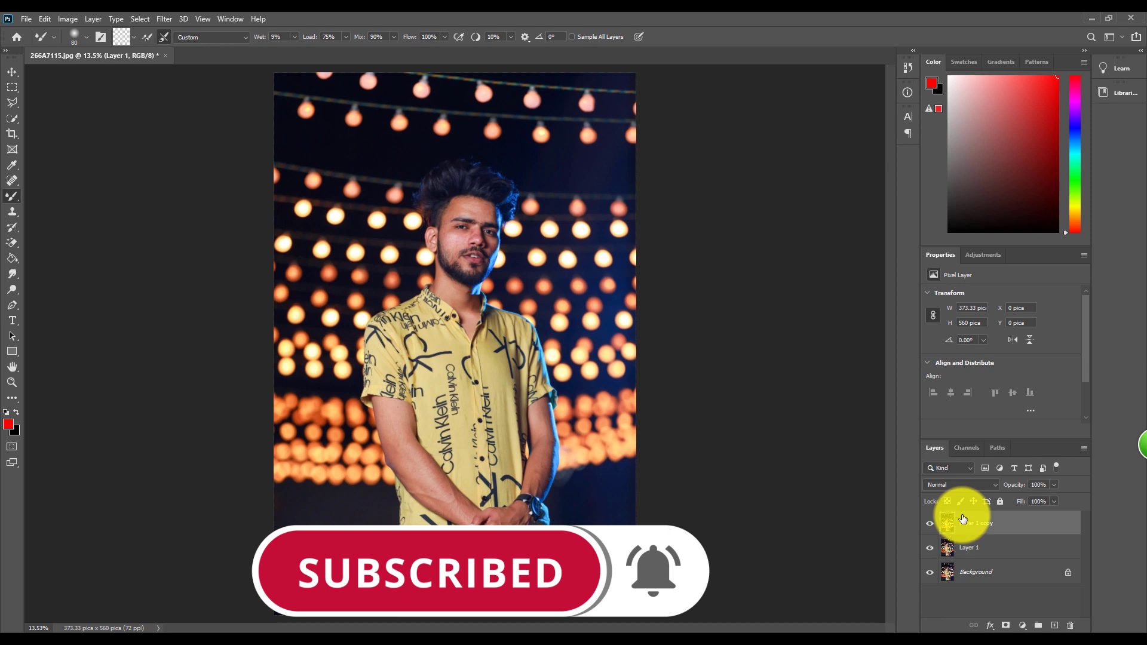
{"action": "left_click", "coordinate": [165, 19]}
{"action": "mouse_move", "coordinate": [180, 257]}
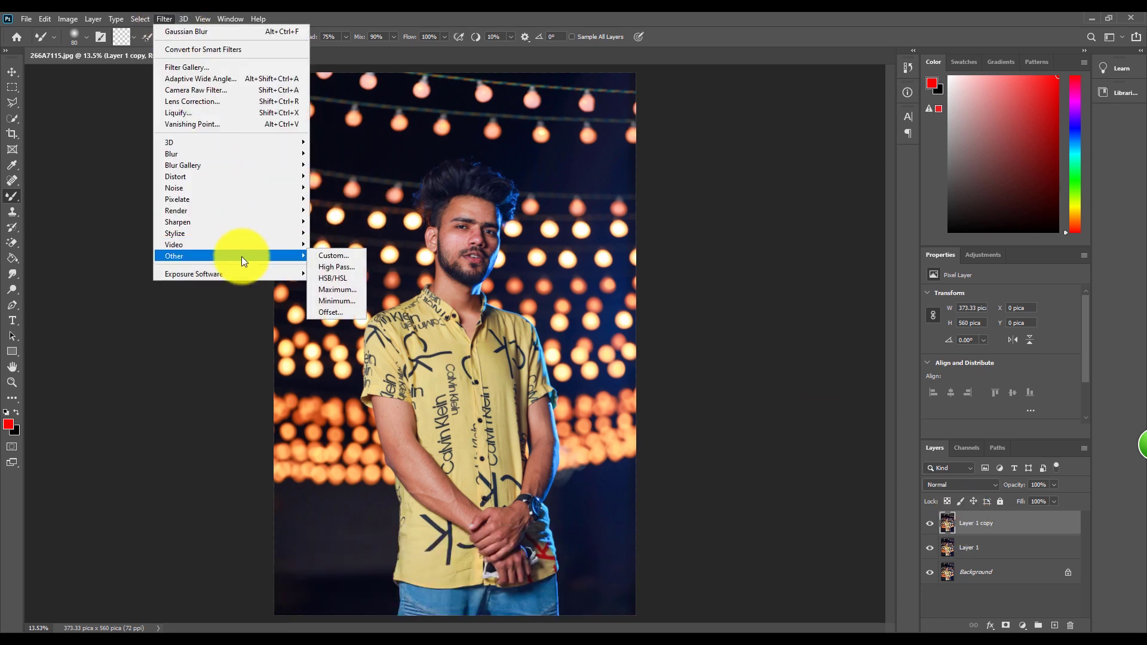
{"action": "left_click", "coordinate": [342, 267]}
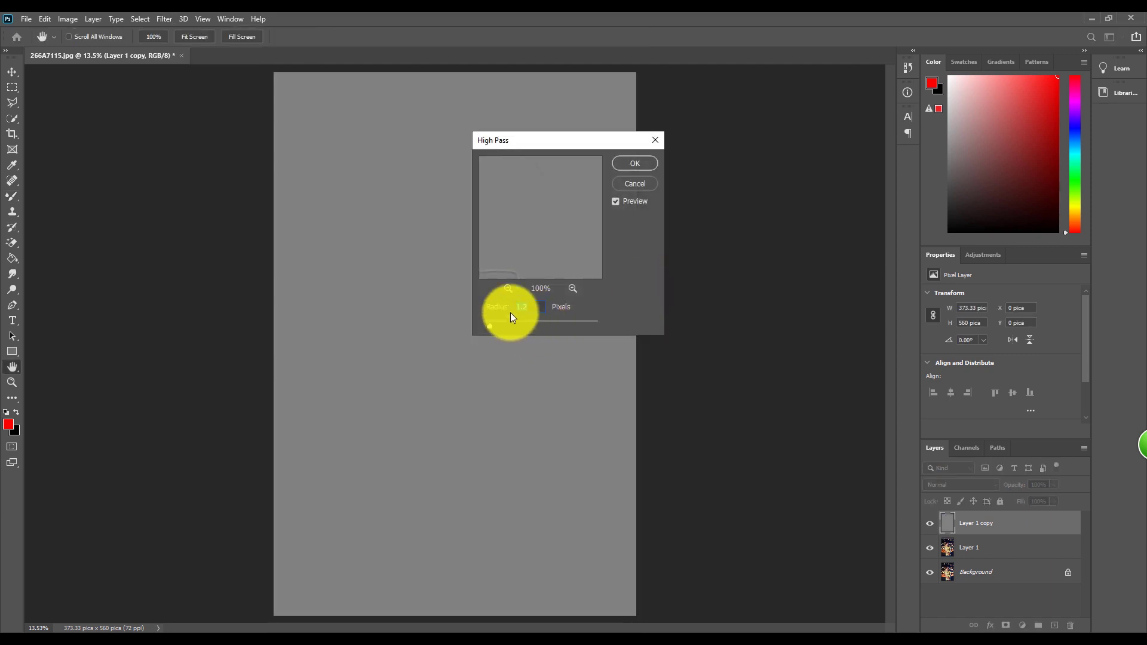
{"action": "left_click", "coordinate": [635, 164]}
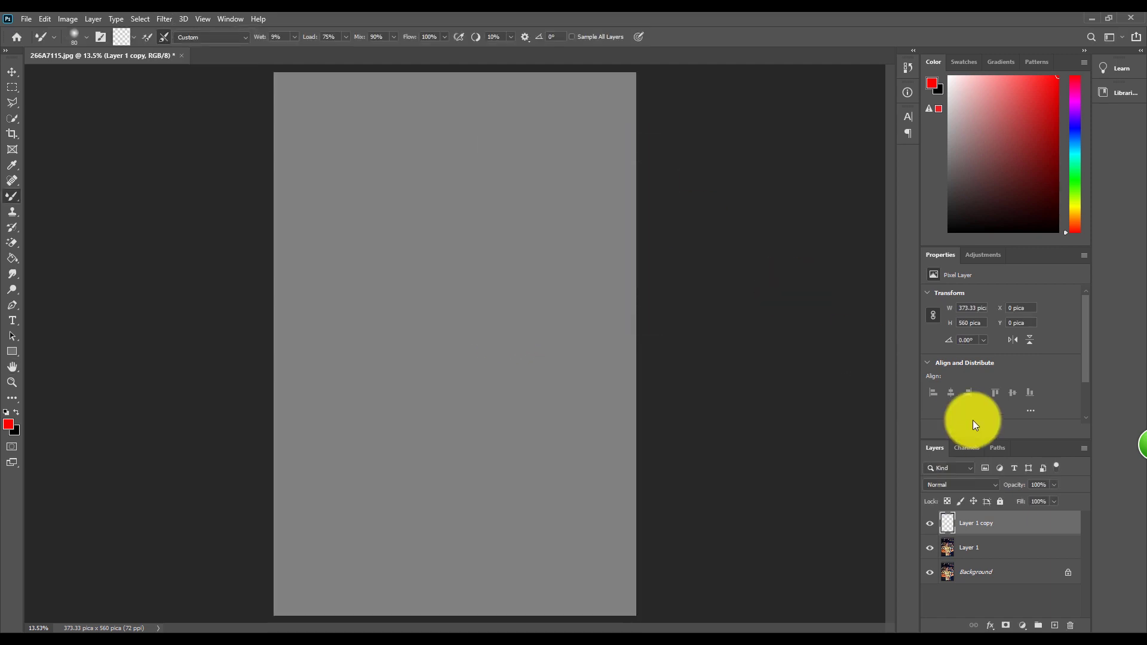
{"action": "left_click", "coordinate": [962, 483]}
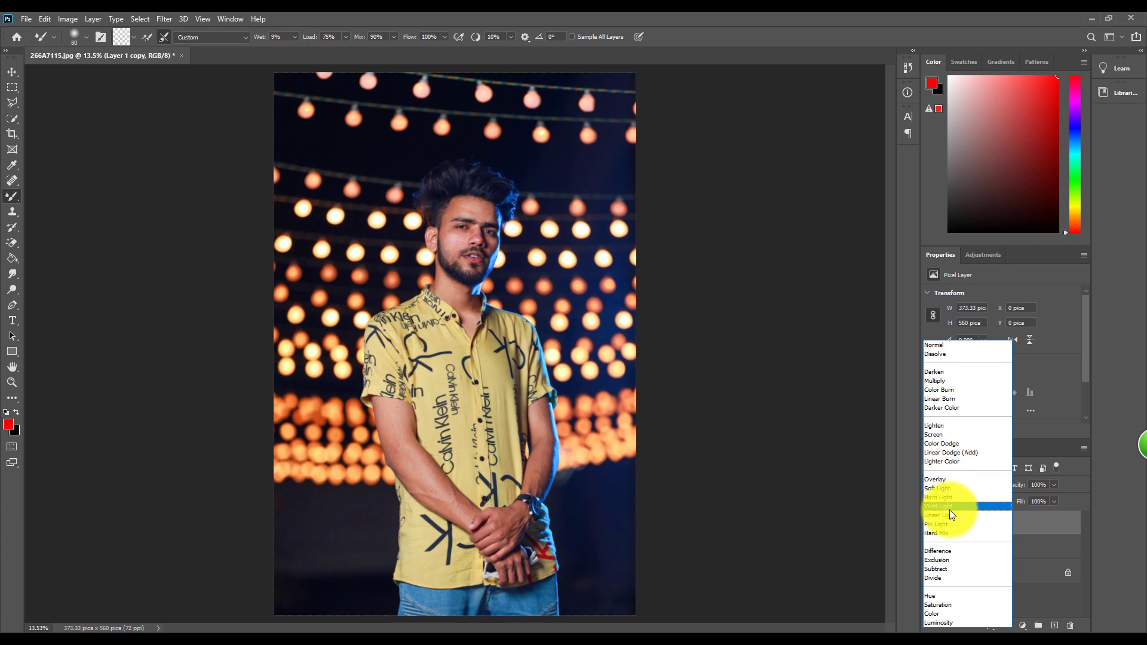
{"action": "left_click", "coordinate": [950, 515]}
{"action": "left_click", "coordinate": [983, 546]}
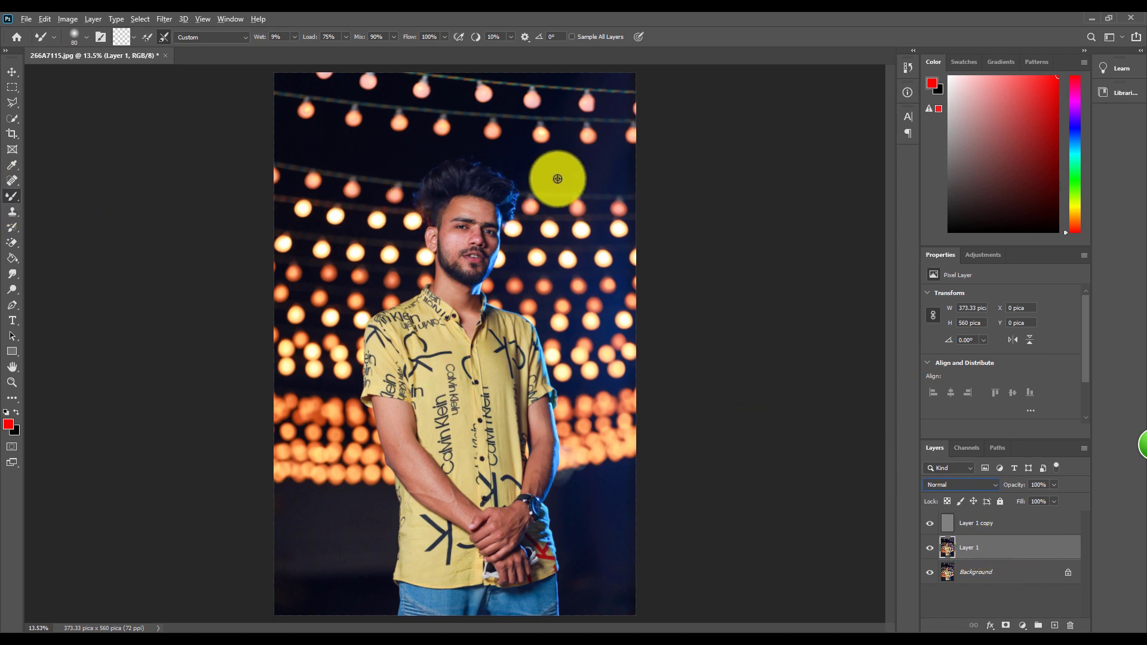
- Size the Mixer Brush and smooth the red scar on Layer 1's cheek
{"action": "scroll", "coordinate": [518, 201], "scroll_direction": "up", "scroll_amount": 3}
{"action": "scroll", "coordinate": [479, 204], "scroll_direction": "up", "scroll_amount": 3}
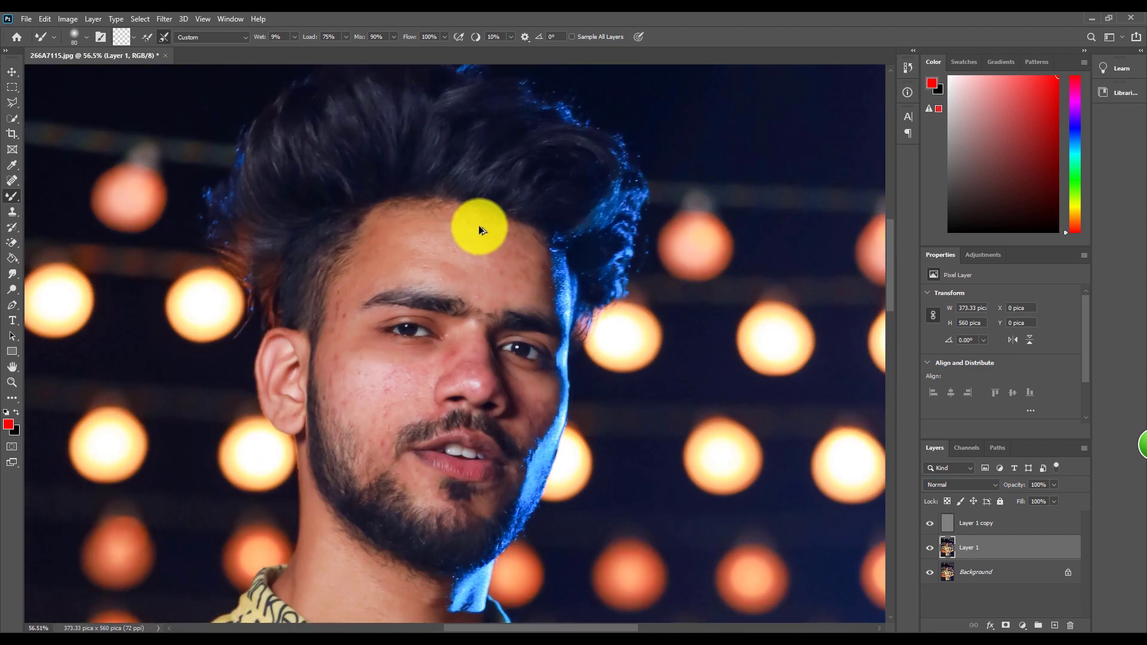
{"action": "scroll", "coordinate": [479, 224], "scroll_direction": "up", "scroll_amount": 3}
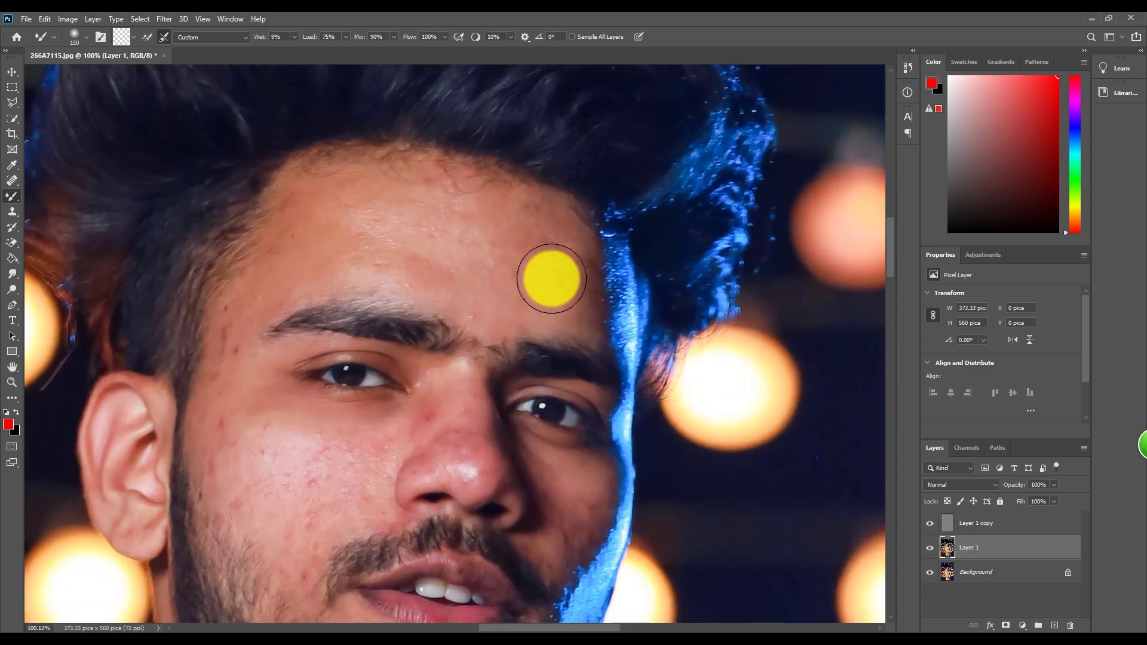
{"action": "key", "text": "bracketright"}
{"action": "key", "text": "bracketright"}
{"action": "key", "text": "bracketright"}
{"action": "key", "text": "bracketleft"}
{"action": "key", "text": "bracketleft"}
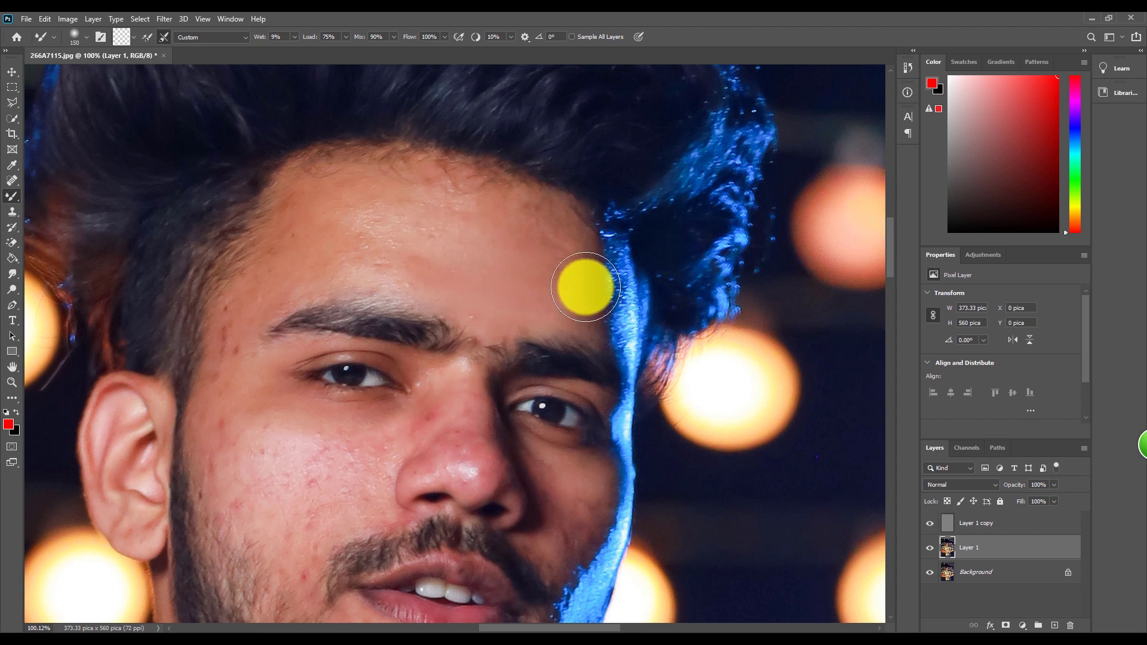
{"action": "key", "text": "bracketright"}
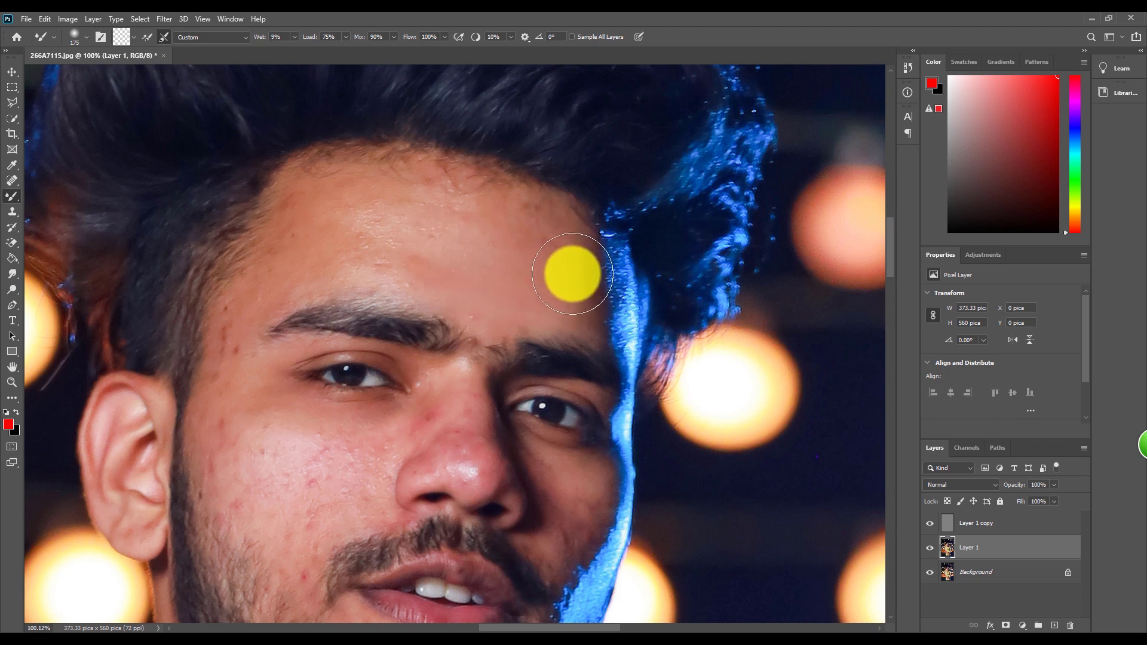
{"action": "key", "text": "bracketright"}
{"action": "key", "text": "bracketright"}
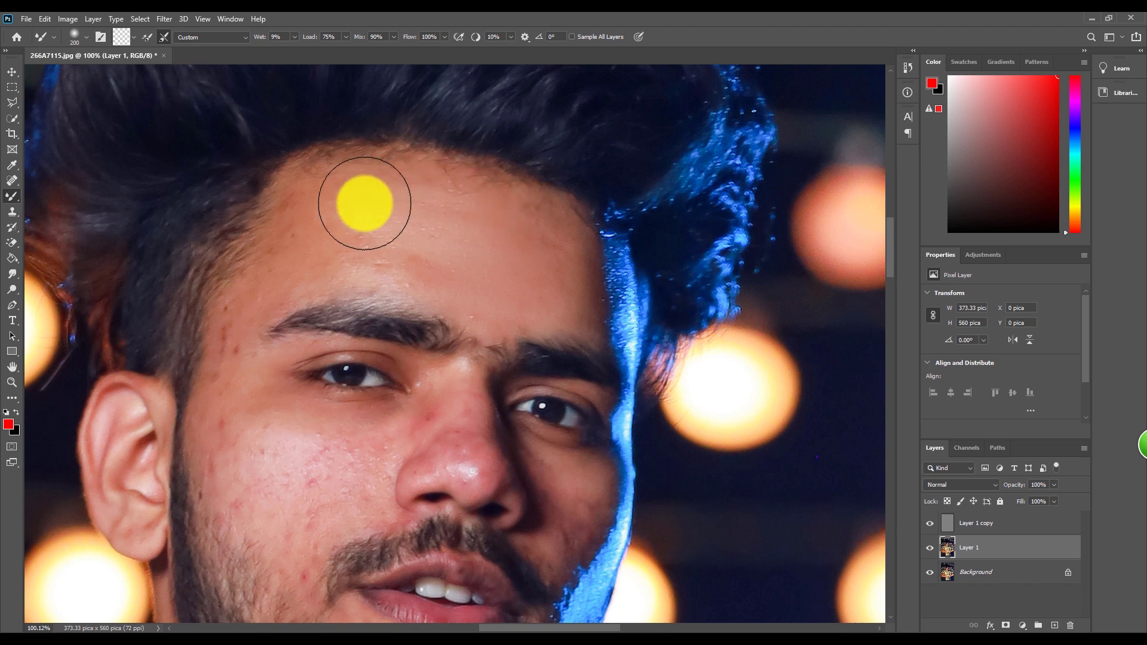
{"action": "key", "text": "bracketleft"}
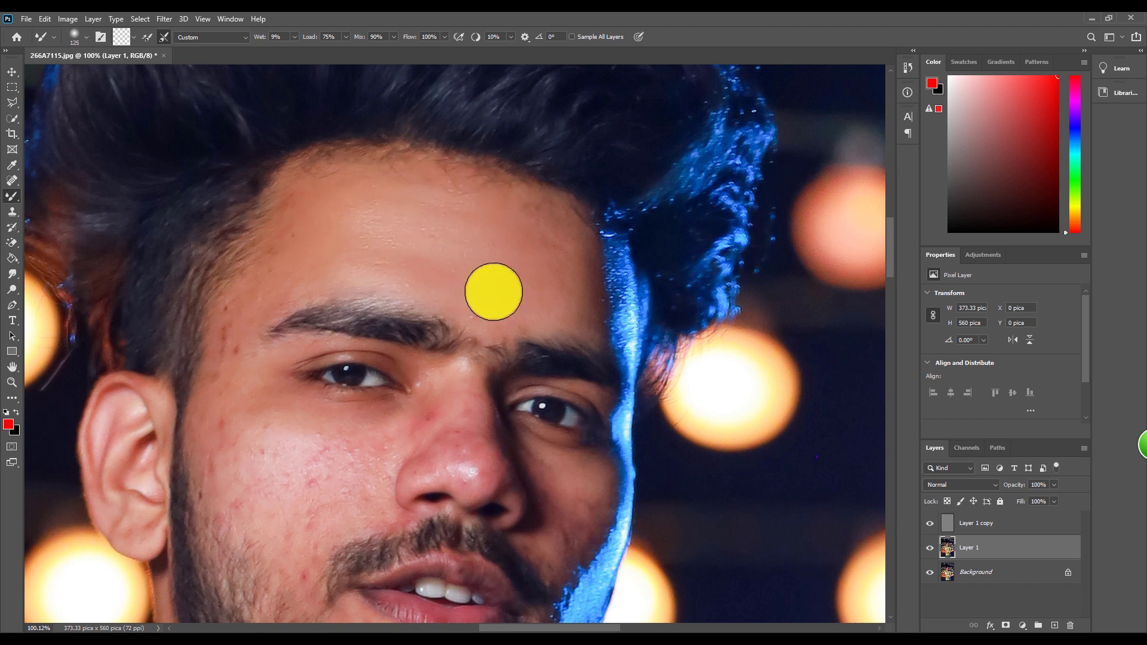
{"action": "key", "text": "bracketright"}
{"action": "key", "text": "bracketleft"}
{"action": "key", "text": "bracketleft"}
{"action": "key", "text": "bracketleft"}
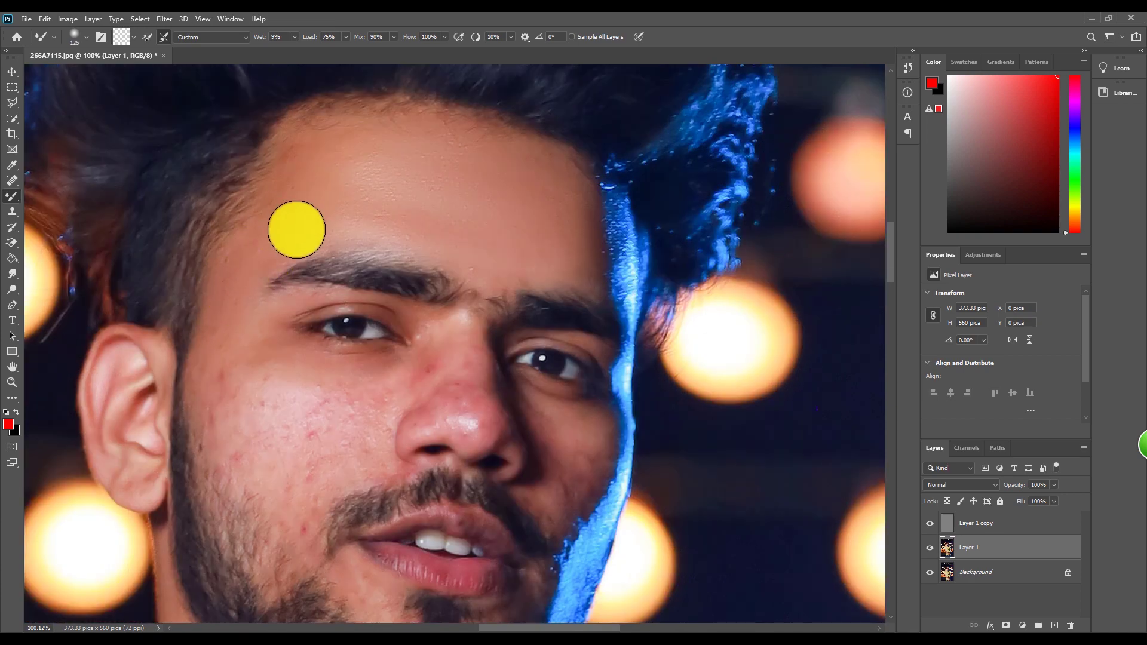
{"action": "scroll", "coordinate": [235, 321], "scroll_direction": "down", "scroll_amount": 2}
{"action": "key", "text": "bracketright"}
{"action": "key", "text": "bracketright"}
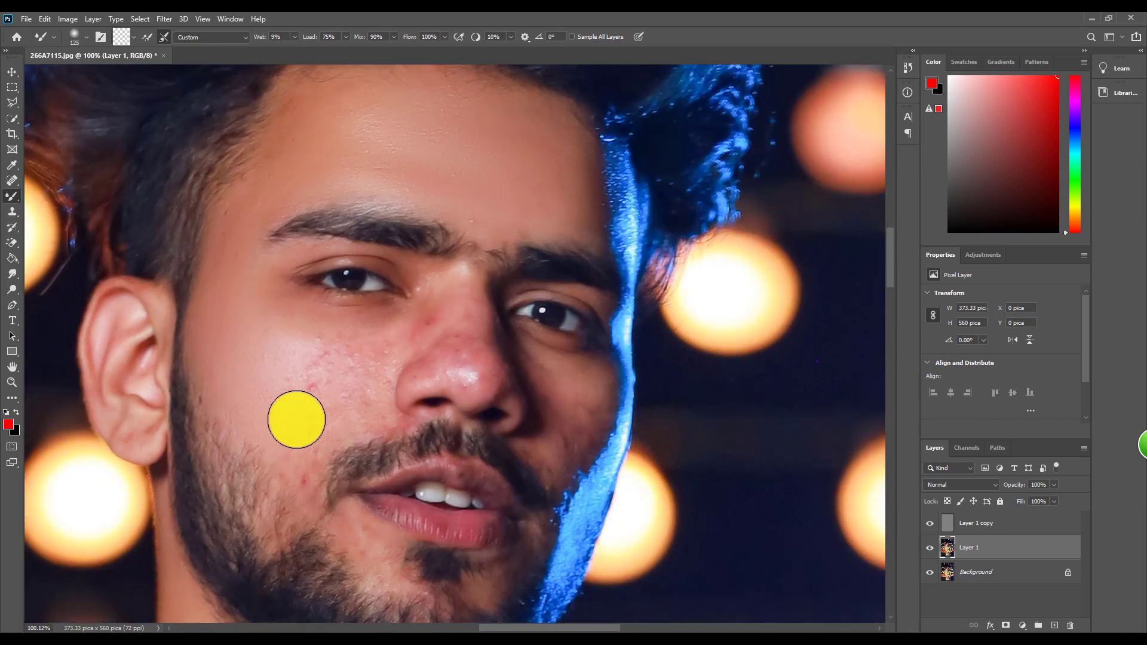
{"action": "key", "text": "bracketleft"}
{"action": "key", "text": "bracketleft"}
{"action": "key", "text": "bracketleft"}
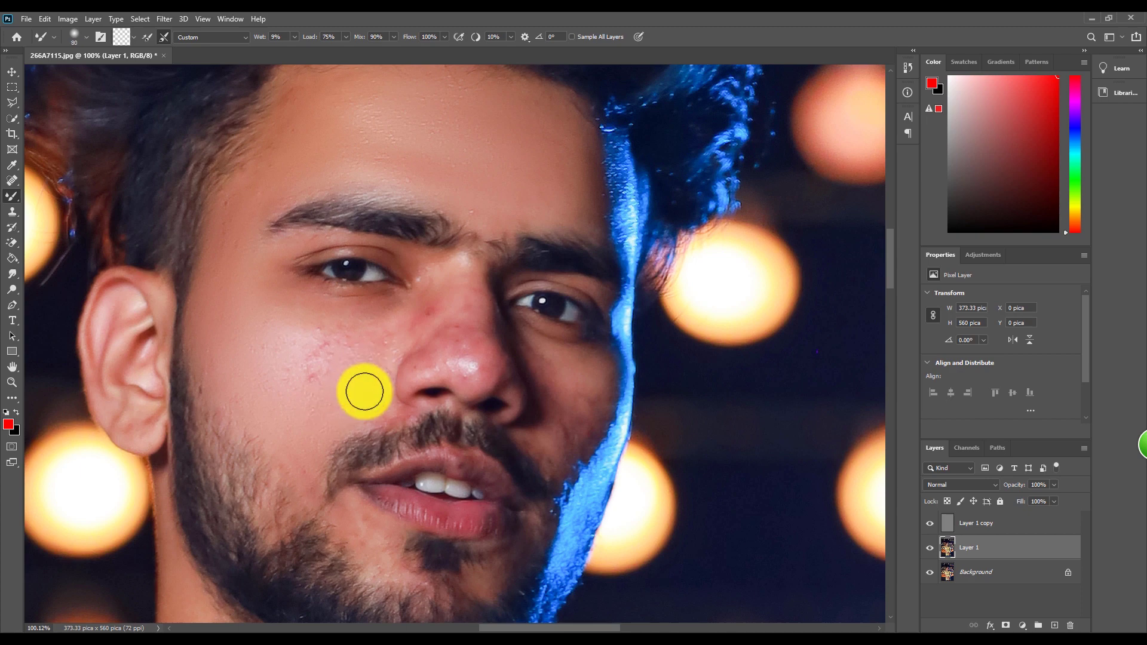
{"action": "key", "text": "bracketright"}
{"action": "key", "text": "bracketright"}
{"action": "key", "text": "bracketright"}
{"action": "left_click_drag", "start_coordinate": [340, 376], "coordinate": [231, 290]}
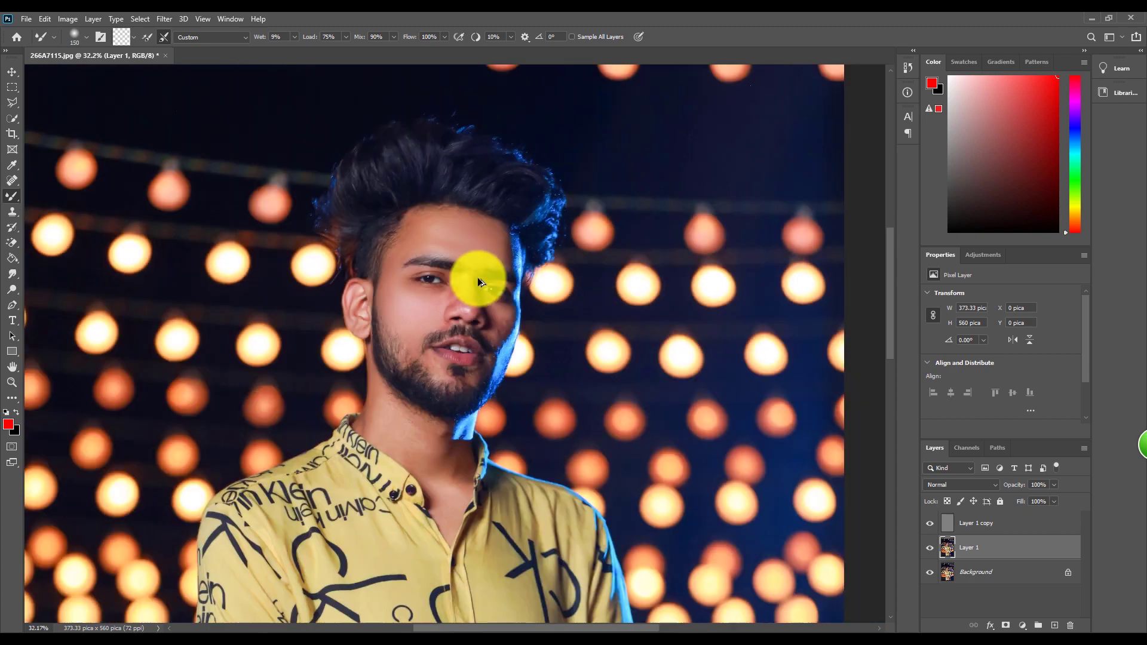
- Shrink the brush and smooth the red spots on the nose bridge
{"action": "scroll", "coordinate": [478, 277], "scroll_direction": "down", "scroll_amount": 5}
{"action": "scroll", "coordinate": [513, 410], "scroll_direction": "up", "scroll_amount": 5}
{"action": "key", "text": "bracketleft"}
{"action": "key", "text": "bracketleft"}
{"action": "key", "text": "bracketleft"}
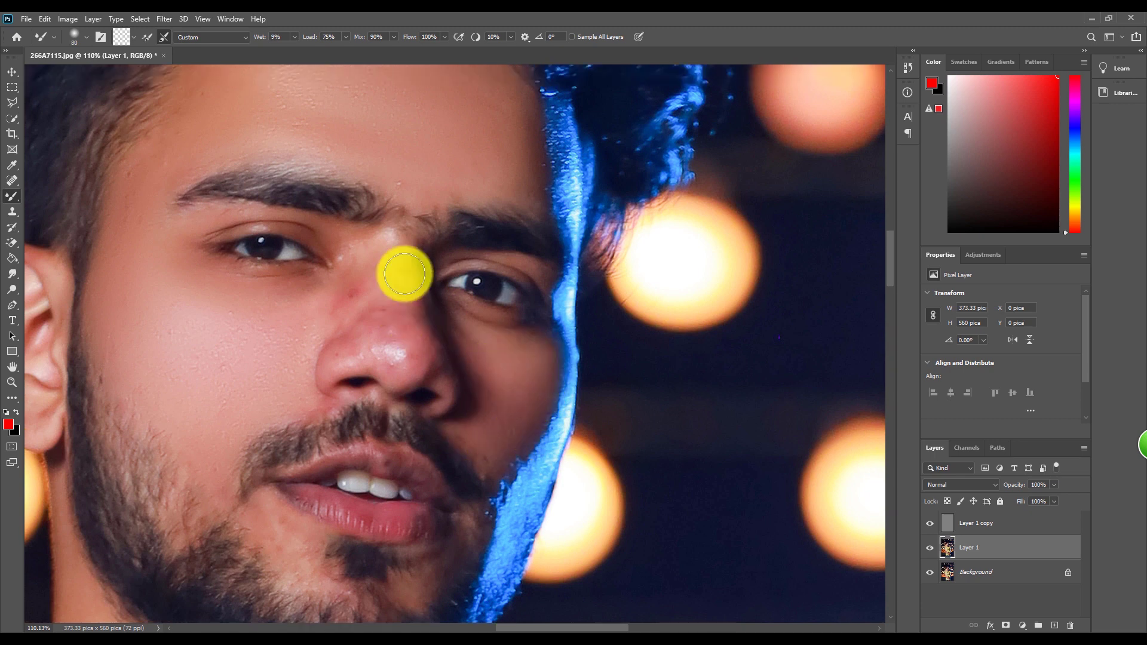
{"action": "scroll", "coordinate": [454, 323], "scroll_direction": "up", "scroll_amount": 1}
{"action": "key", "text": "bracketleft"}
{"action": "key", "text": "bracketleft"}
{"action": "mouse_move", "coordinate": [385, 284]}
{"action": "left_mouse_down"}
{"action": "mouse_move", "coordinate": [409, 331]}
{"action": "mouse_move", "coordinate": [364, 353]}
{"action": "mouse_move", "coordinate": [356, 320]}
{"action": "mouse_move", "coordinate": [391, 335]}
{"action": "mouse_move", "coordinate": [343, 325]}
{"action": "mouse_move", "coordinate": [391, 255]}
{"action": "left_mouse_up"}
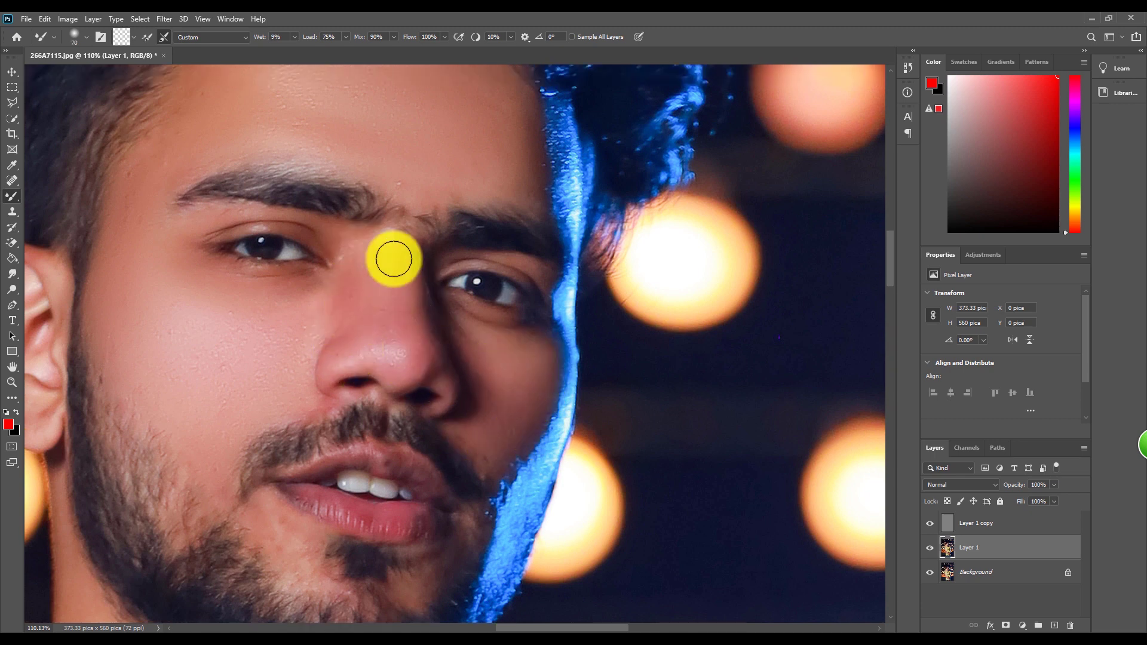
- Adjust the brush size for detailed touch-ups around the neck
{"action": "scroll", "coordinate": [388, 239], "scroll_direction": "up", "scroll_amount": 2}
{"action": "scroll", "coordinate": [359, 299], "scroll_direction": "down", "scroll_amount": 5}
{"action": "key", "text": "bracketright"}
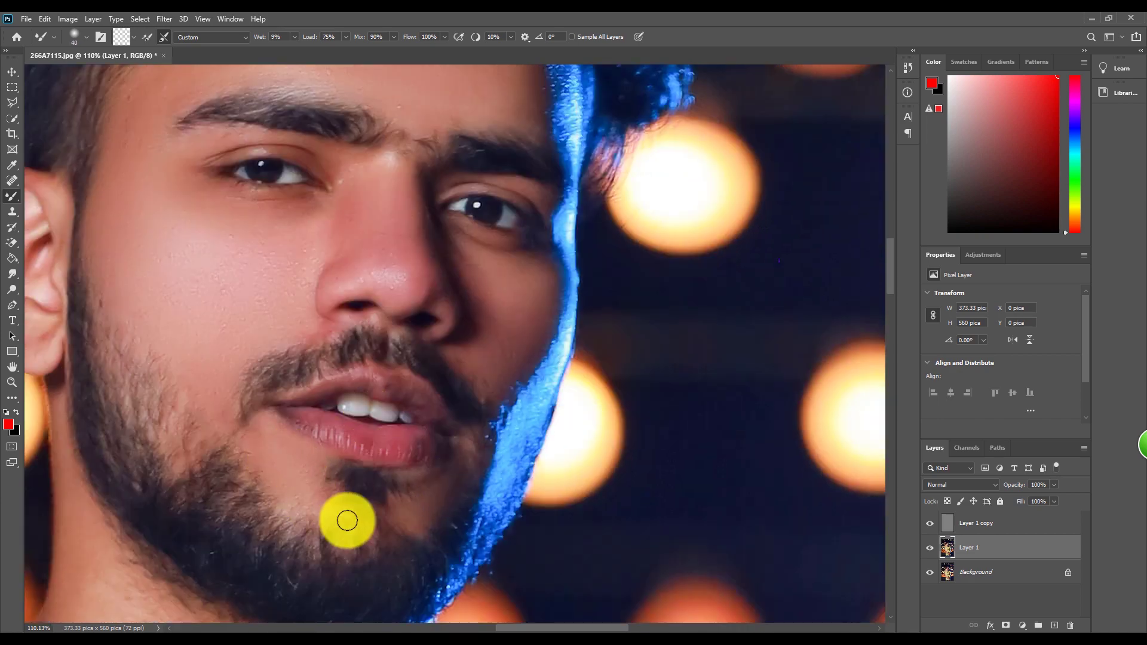
{"action": "scroll", "coordinate": [323, 460], "scroll_direction": "up", "scroll_amount": 4}
{"action": "key", "text": "bracketright"}
{"action": "scroll", "coordinate": [479, 238], "scroll_direction": "down", "scroll_amount": 5}
{"action": "scroll", "coordinate": [415, 294], "scroll_direction": "up", "scroll_amount": 5}
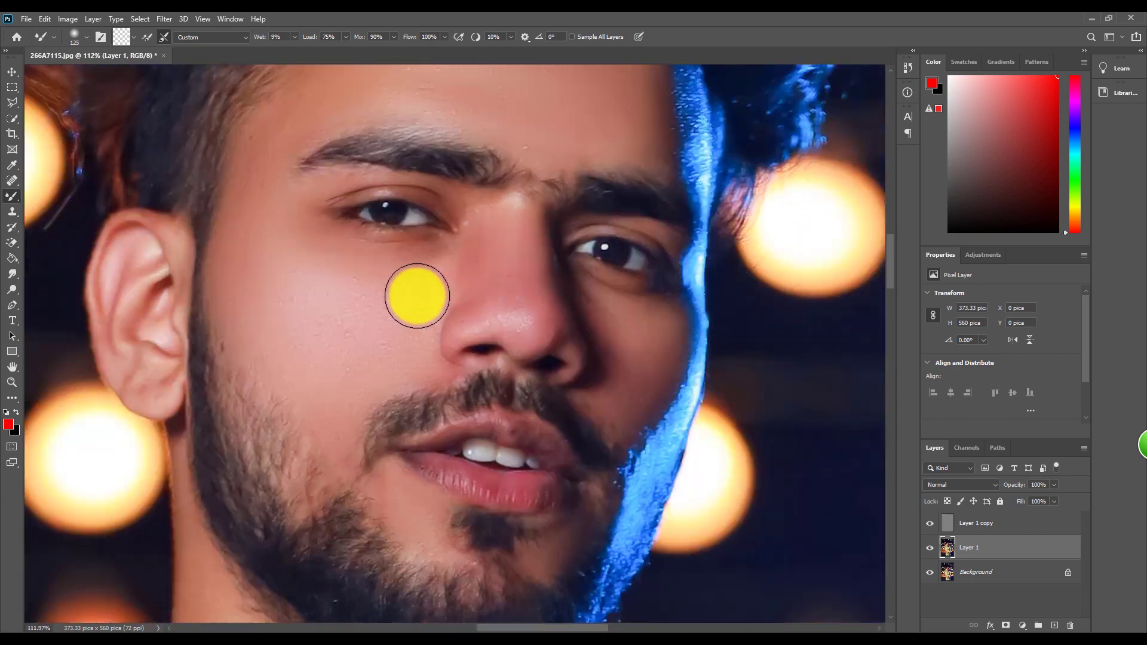
{"action": "key", "text": "bracketleft"}
{"action": "key", "text": "bracketleft"}
{"action": "key", "text": "bracketleft"}
{"action": "scroll", "coordinate": [548, 244], "scroll_direction": "down", "scroll_amount": 5}
{"action": "key", "text": "bracketright"}
{"action": "key", "text": "bracketright"}
{"action": "key", "text": "bracketright"}
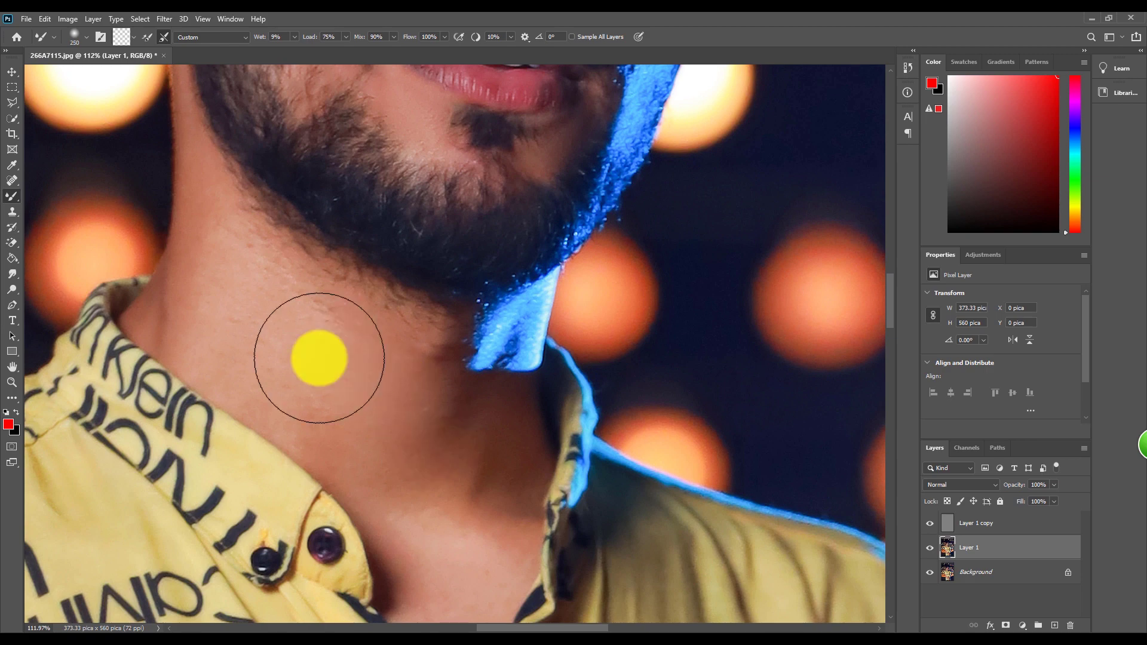
{"action": "scroll", "coordinate": [290, 334], "scroll_direction": "up", "scroll_amount": 2}
{"action": "scroll", "coordinate": [323, 377], "scroll_direction": "down", "scroll_amount": 3}
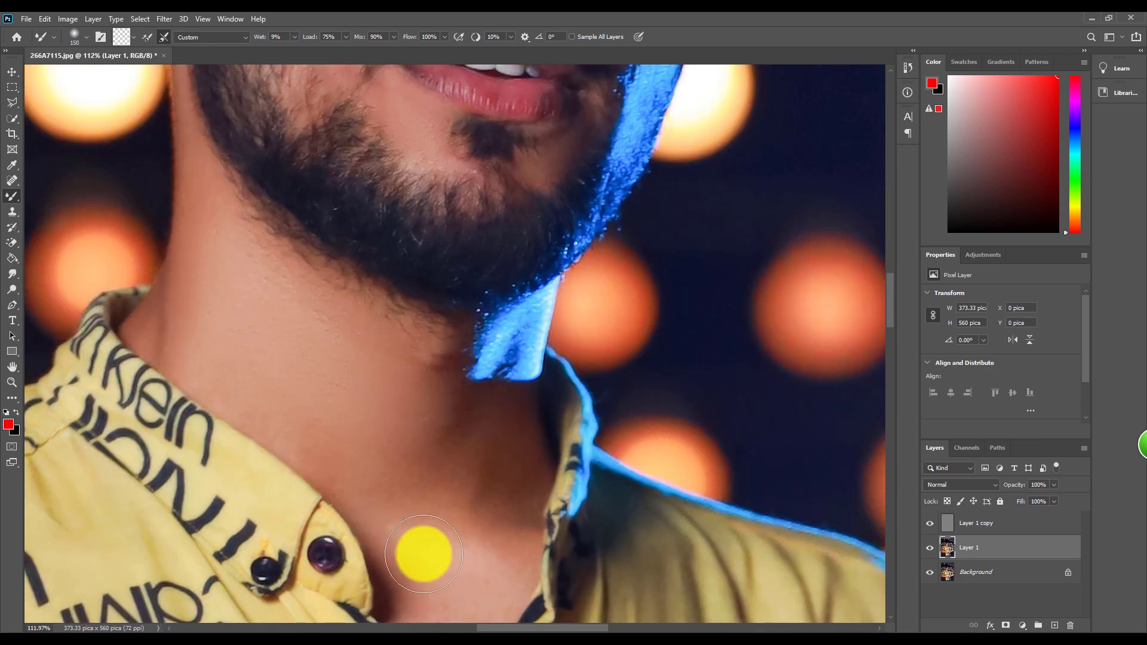
{"action": "scroll", "coordinate": [427, 340], "scroll_direction": "down", "scroll_amount": 4}
{"action": "scroll", "coordinate": [436, 287], "scroll_direction": "down", "scroll_amount": 1}
{"action": "key", "text": "bracketright"}
{"action": "scroll", "coordinate": [442, 239], "scroll_direction": "down", "scroll_amount": 3}
{"action": "scroll", "coordinate": [478, 227], "scroll_direction": "up", "scroll_amount": 2}
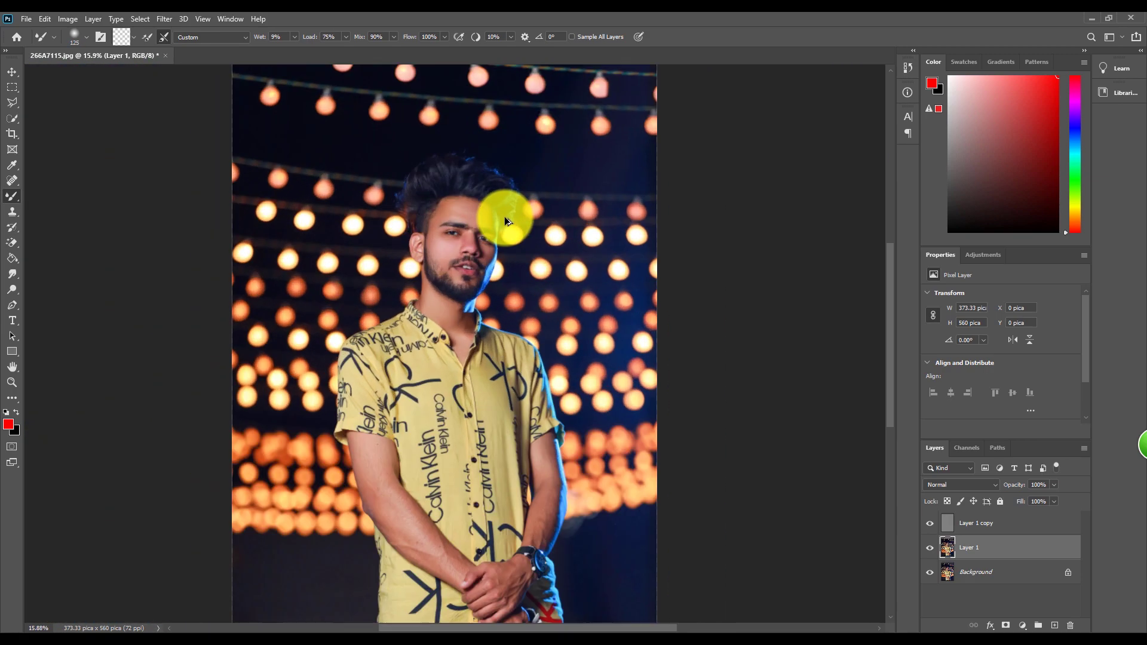
{"action": "scroll", "coordinate": [504, 217], "scroll_direction": "up", "scroll_amount": 2}
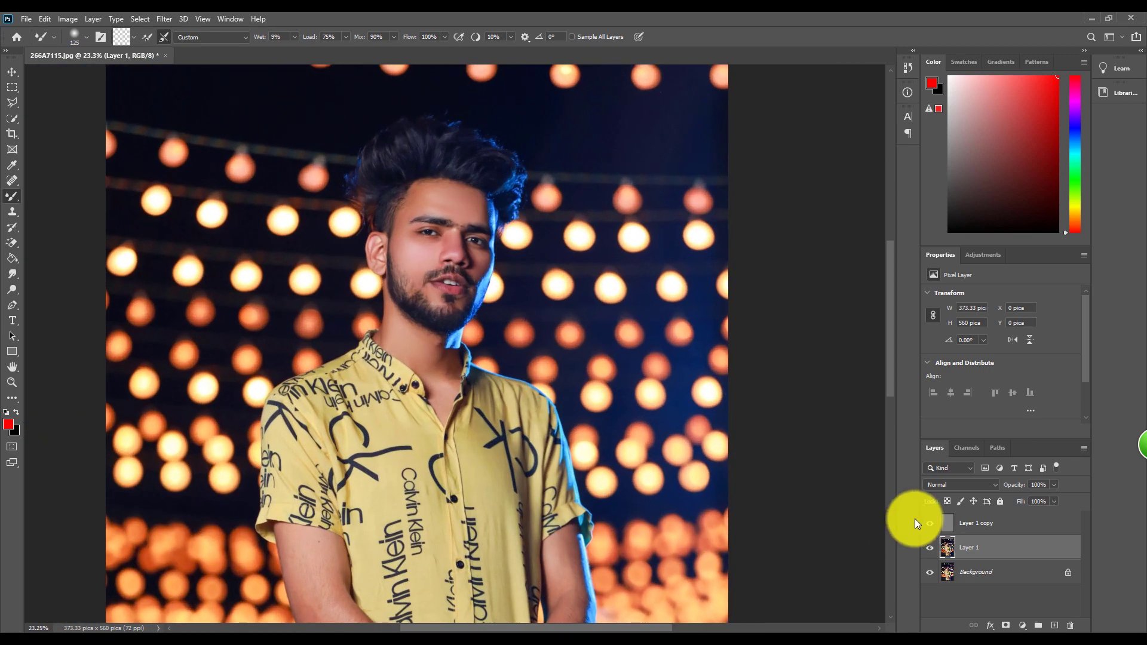
- Toggle Layer 1 visibility to compare the retouch, then resize the brush for the forehead
{"action": "left_click", "coordinate": [930, 549]}
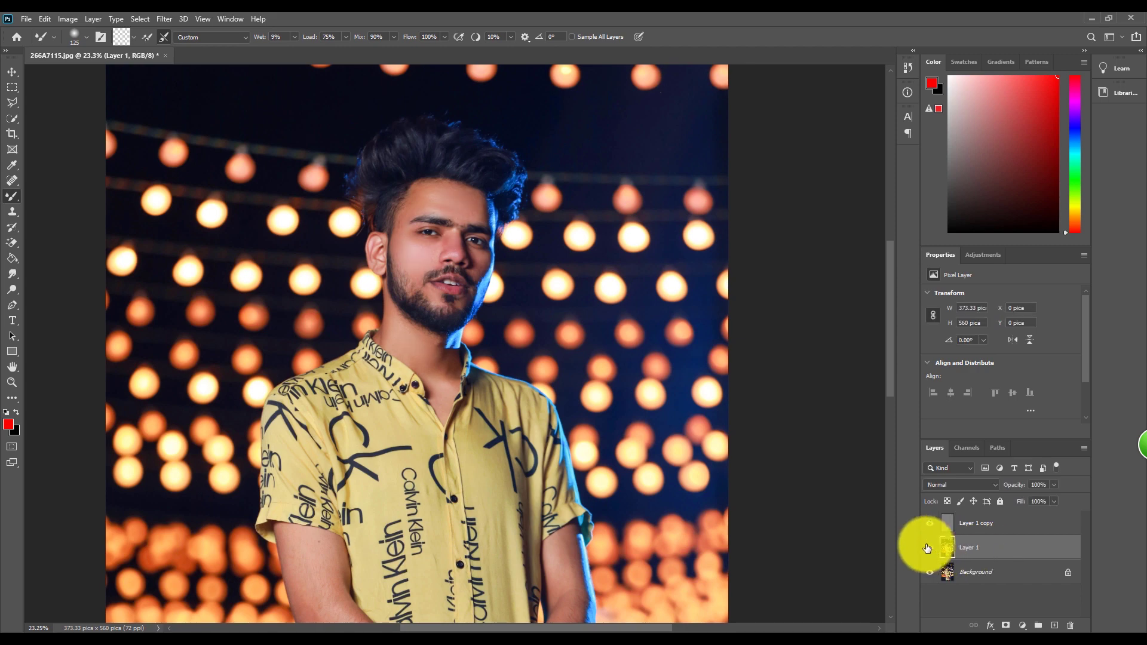
{"action": "scroll", "coordinate": [421, 165], "scroll_direction": "up", "scroll_amount": 2}
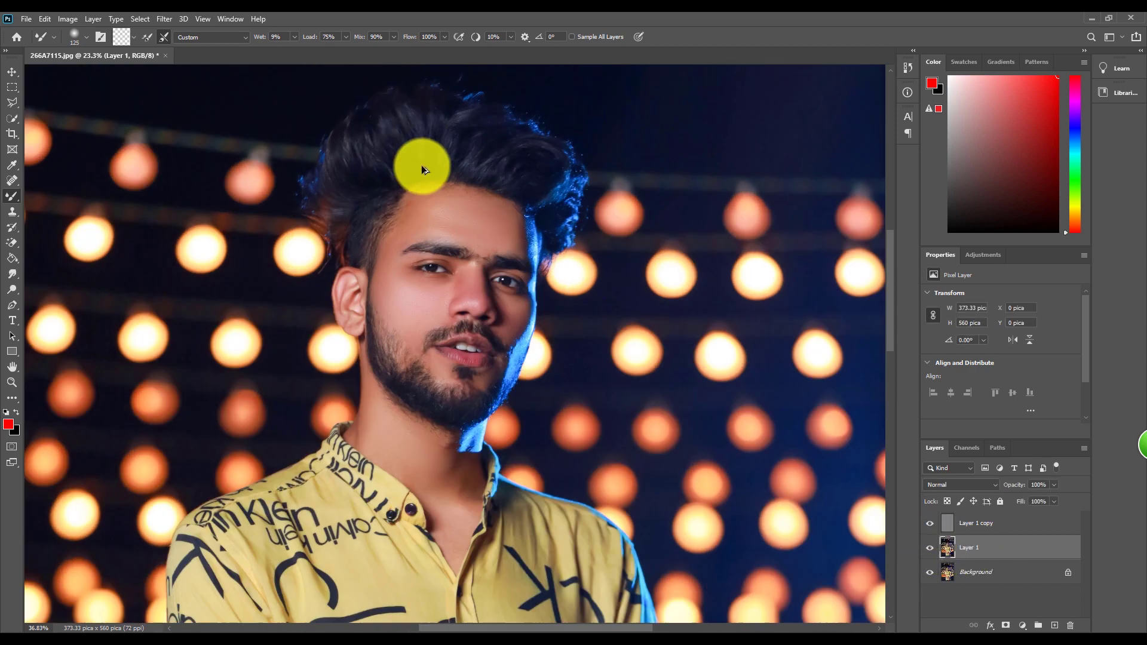
{"action": "scroll", "coordinate": [474, 218], "scroll_direction": "up", "scroll_amount": 2}
{"action": "scroll", "coordinate": [442, 186], "scroll_direction": "up", "scroll_amount": 2}
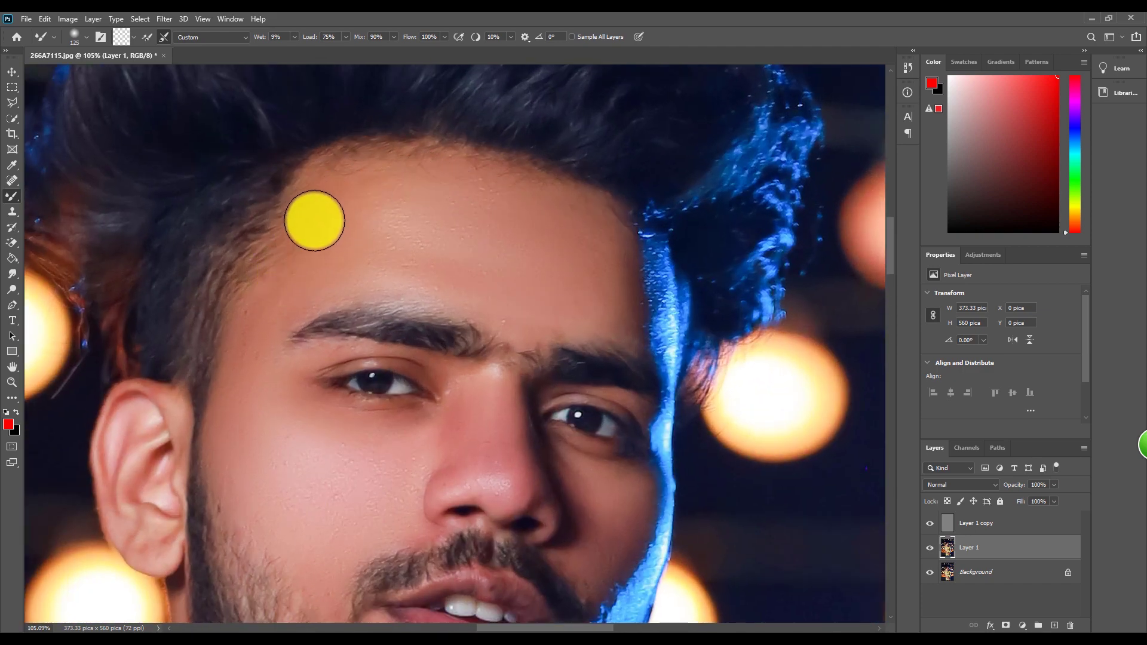
{"action": "key", "text": "bracketright"}
{"action": "key", "text": "bracketright"}
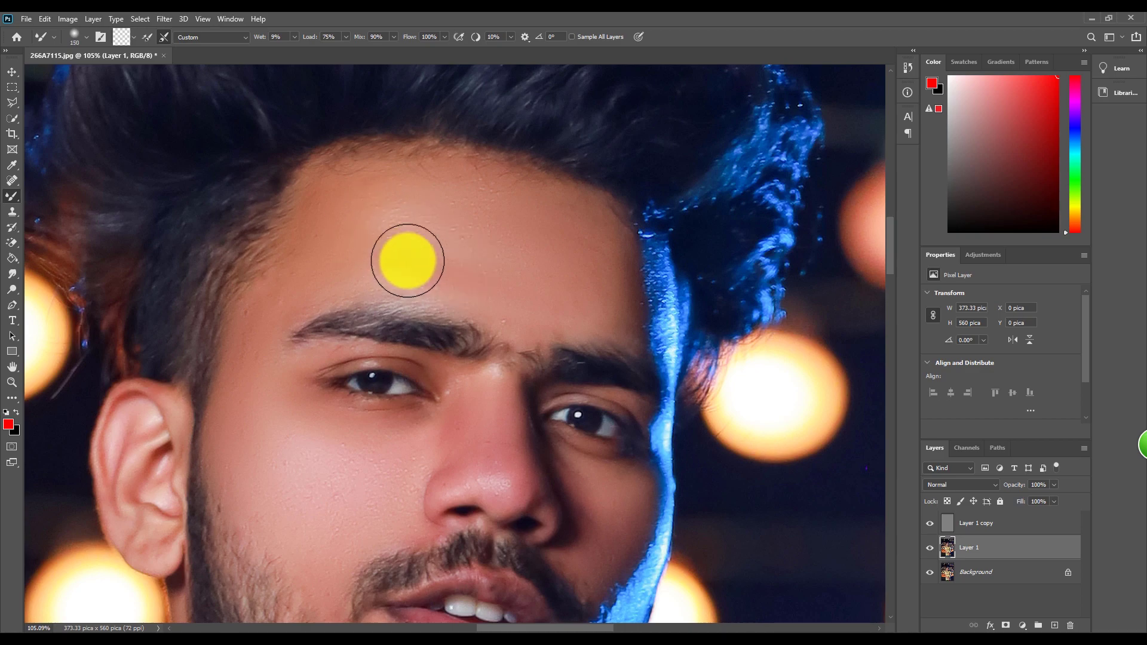
{"action": "key", "text": "bracketleft"}
{"action": "scroll", "coordinate": [384, 248], "scroll_direction": "down", "scroll_amount": 5}
{"action": "scroll", "coordinate": [521, 242], "scroll_direction": "up", "scroll_amount": 4}
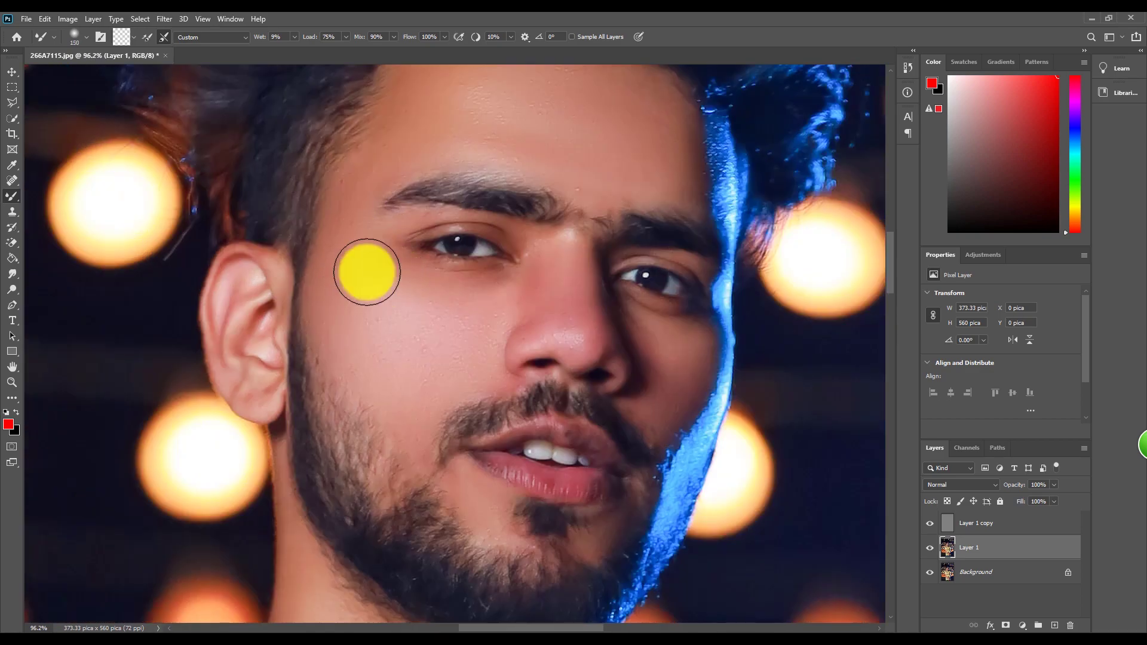
{"action": "key", "text": "bracketleft"}
{"action": "key", "text": "bracketleft"}
{"action": "key", "text": "bracketleft"}
{"action": "scroll", "coordinate": [490, 203], "scroll_direction": "down", "scroll_amount": 6}
{"action": "scroll", "coordinate": [490, 202], "scroll_direction": "up", "scroll_amount": 5}
{"action": "key", "text": "bracketright"}
{"action": "key", "text": "bracketright"}
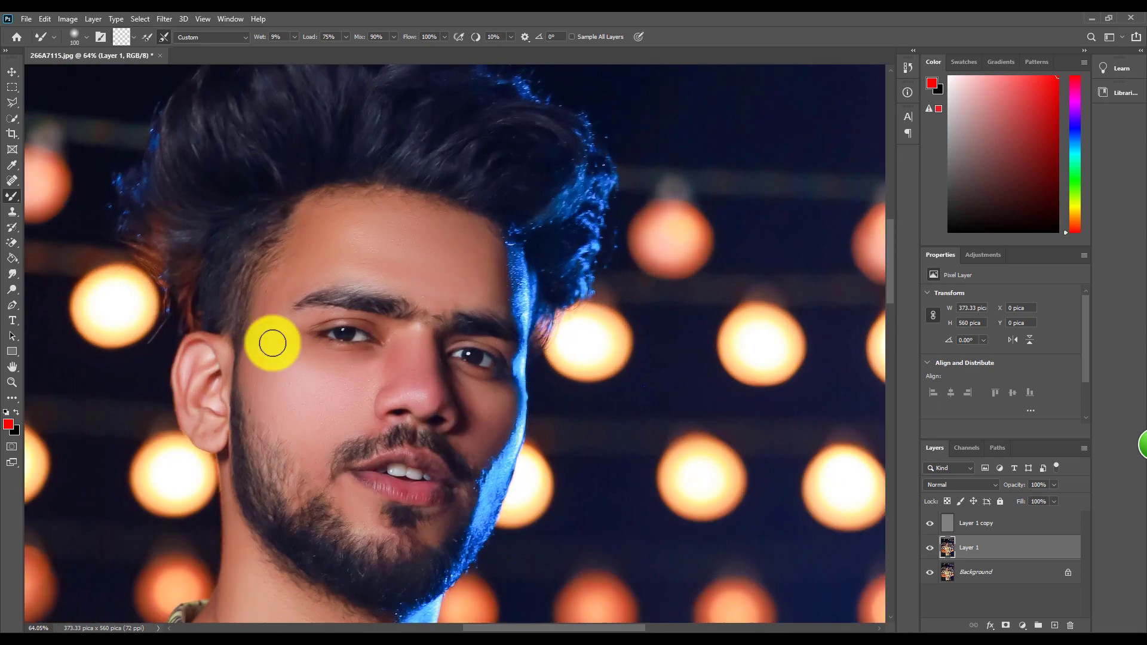
{"action": "scroll", "coordinate": [428, 338], "scroll_direction": "down", "scroll_amount": 2}
{"action": "scroll", "coordinate": [427, 338], "scroll_direction": "down", "scroll_amount": 3}
{"action": "scroll", "coordinate": [454, 317], "scroll_direction": "down", "scroll_amount": 1}
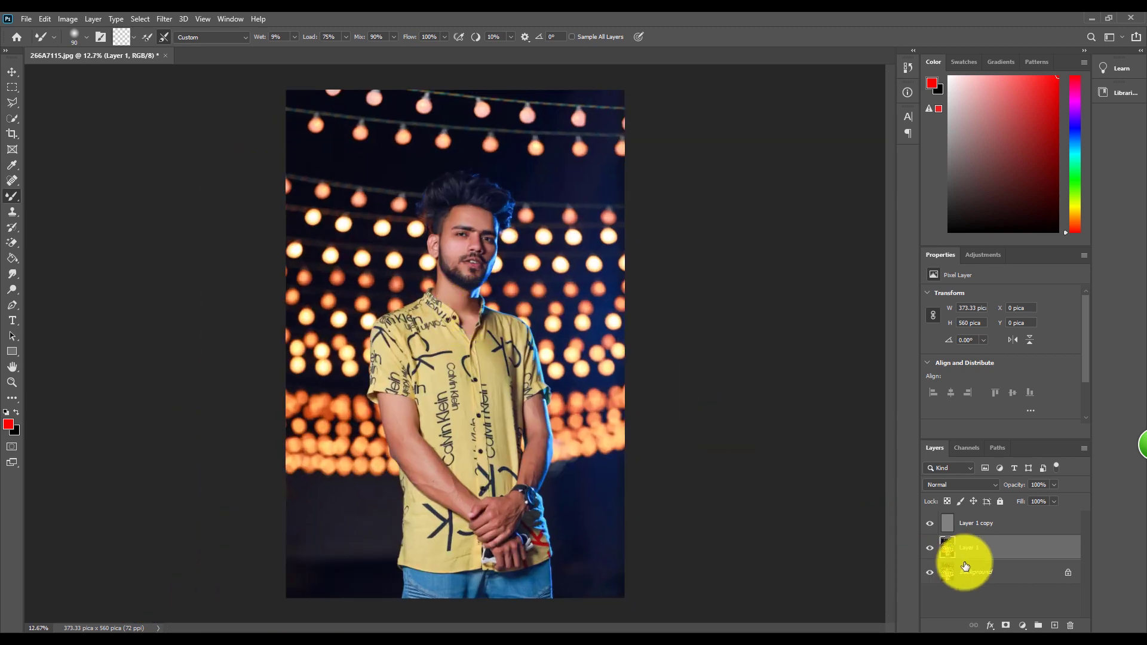
- Flatten Layer 1, Layer 1 copy and Background into one Background layer with Ctrl+Shift+E
{"action": "left_click", "coordinate": [1004, 532]}
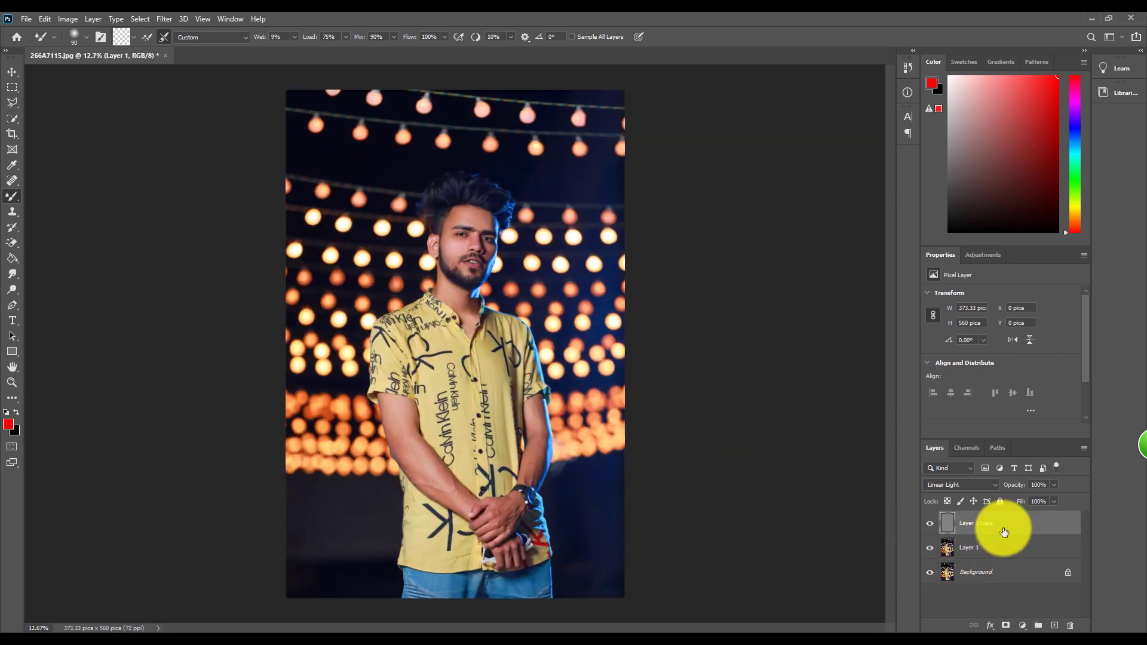
{"action": "left_click", "coordinate": [1005, 551]}
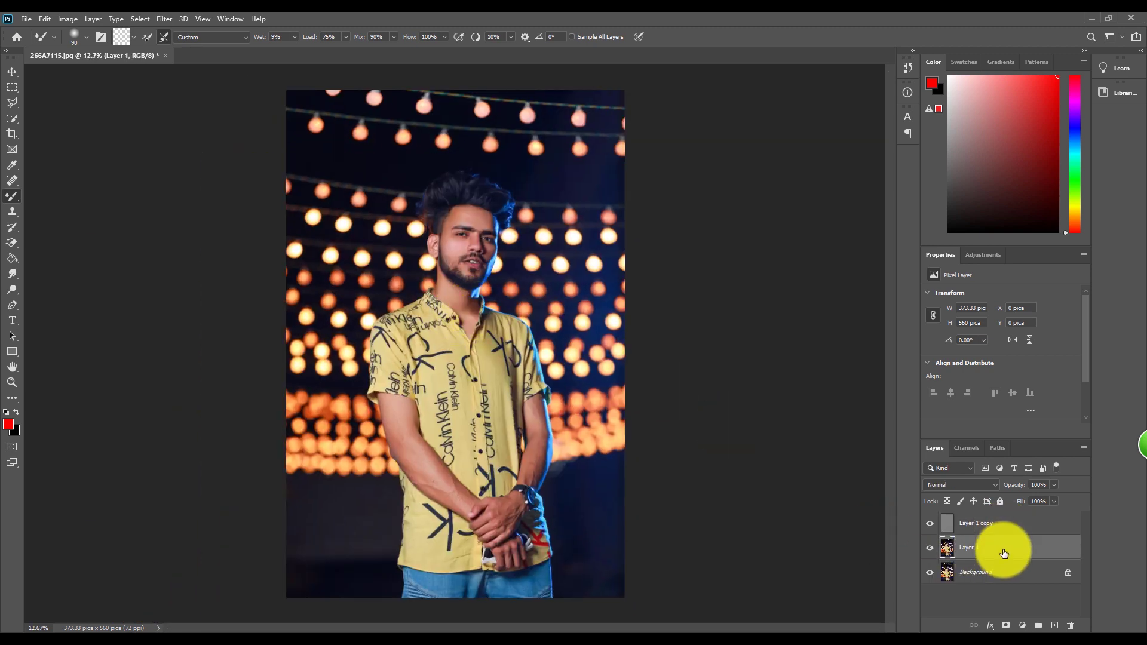
{"action": "key", "text": "ctrl+shift+e"}
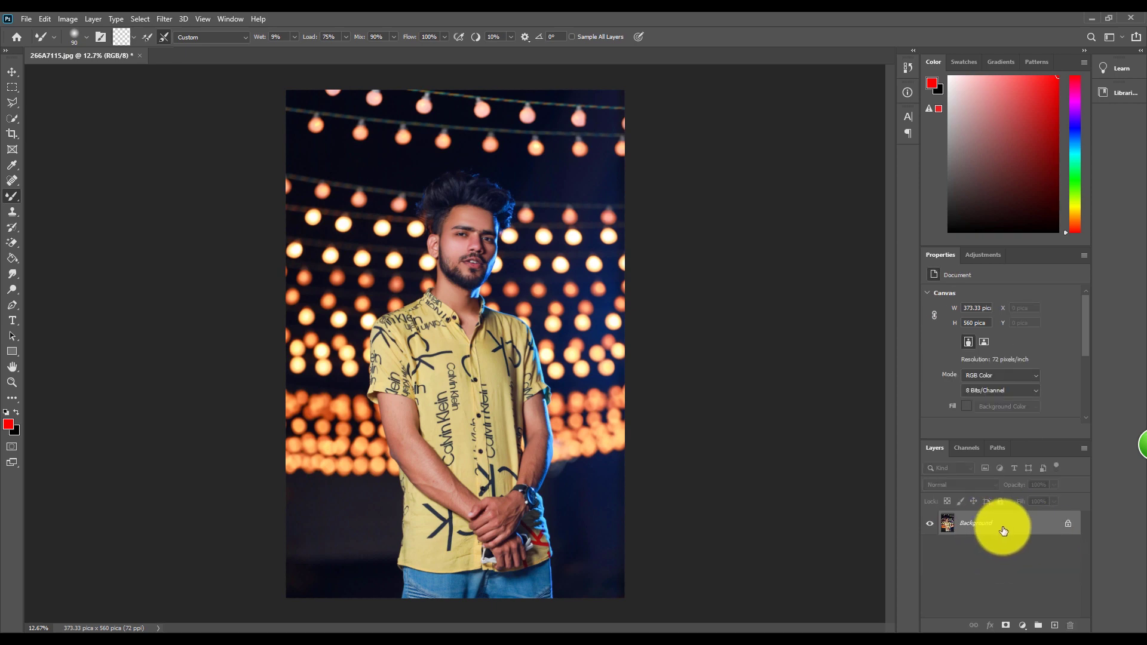
{"action": "scroll", "coordinate": [481, 177], "scroll_direction": "up", "scroll_amount": 3}
{"action": "scroll", "coordinate": [482, 196], "scroll_direction": "up", "scroll_amount": 2}
{"action": "scroll", "coordinate": [488, 201], "scroll_direction": "down", "scroll_amount": 2}
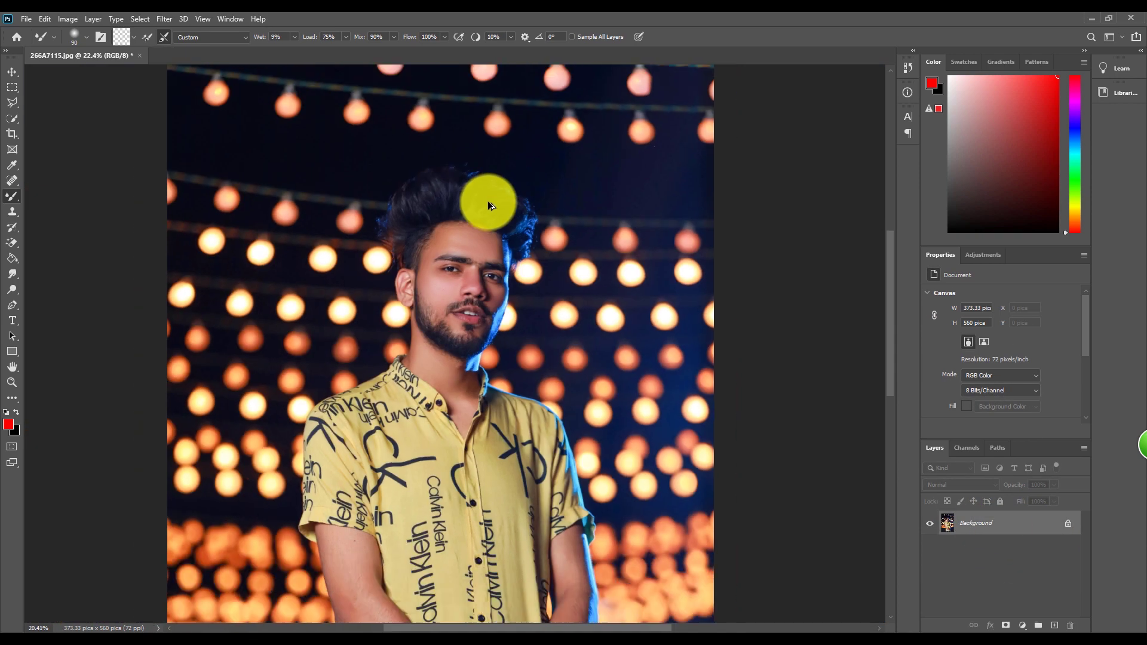
{"action": "scroll", "coordinate": [491, 204], "scroll_direction": "down", "scroll_amount": 2}
{"action": "scroll", "coordinate": [491, 204], "scroll_direction": "down", "scroll_amount": 2}
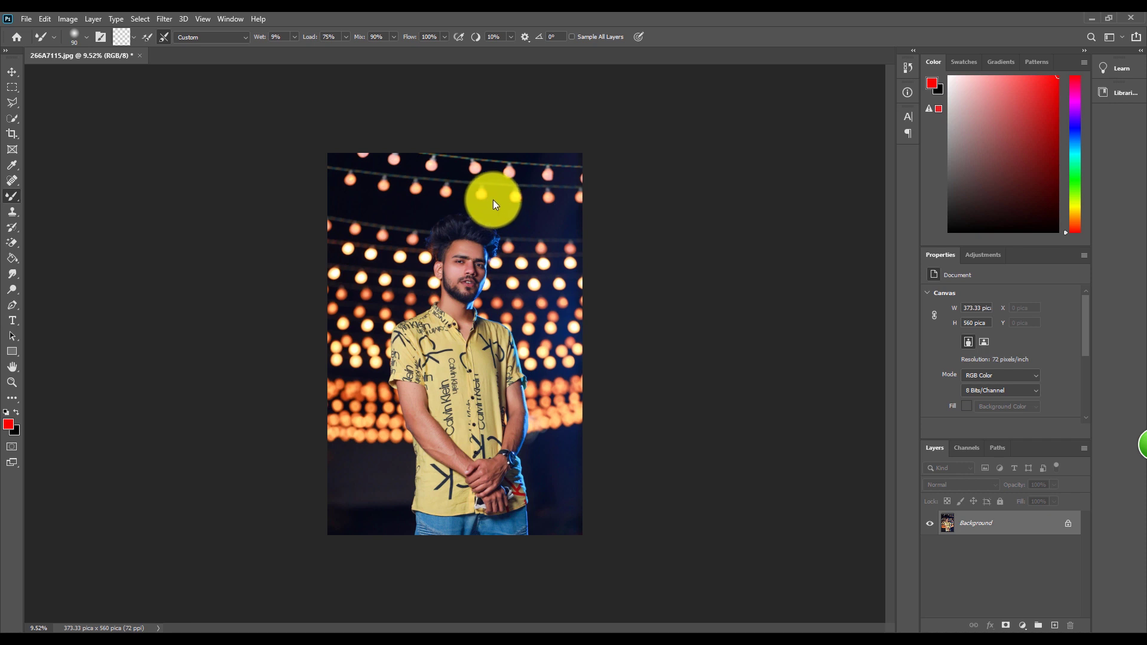
- Open Liquify and zoom the preview in on the man's face
{"action": "key", "text": "ctrl+shift+x"}
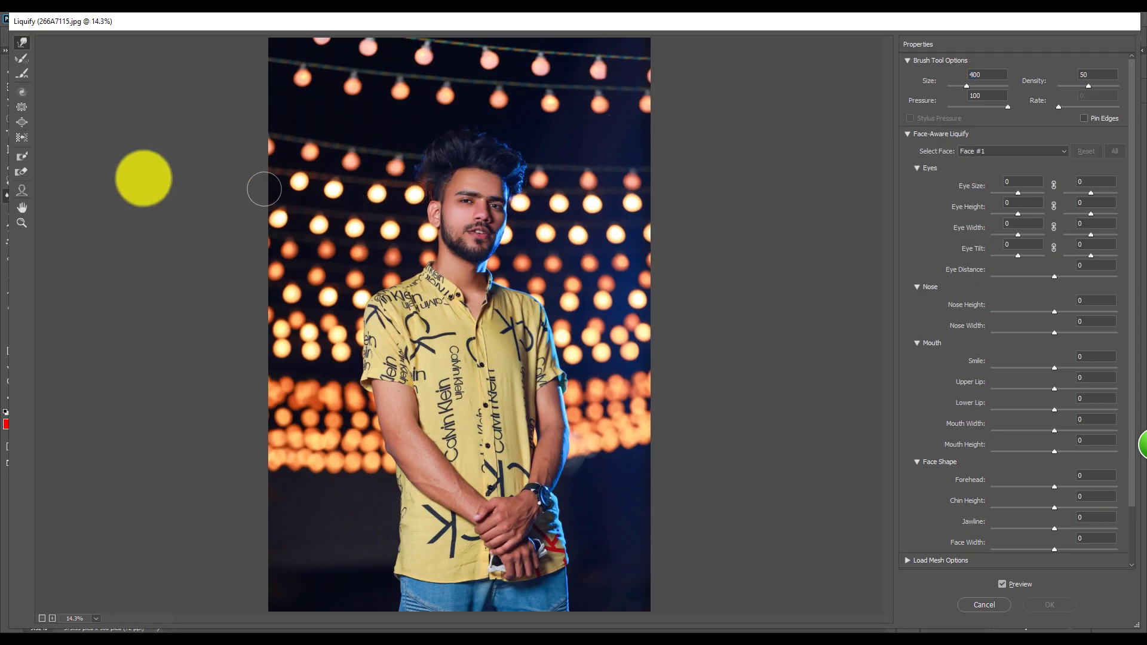
{"action": "left_click", "coordinate": [21, 223]}
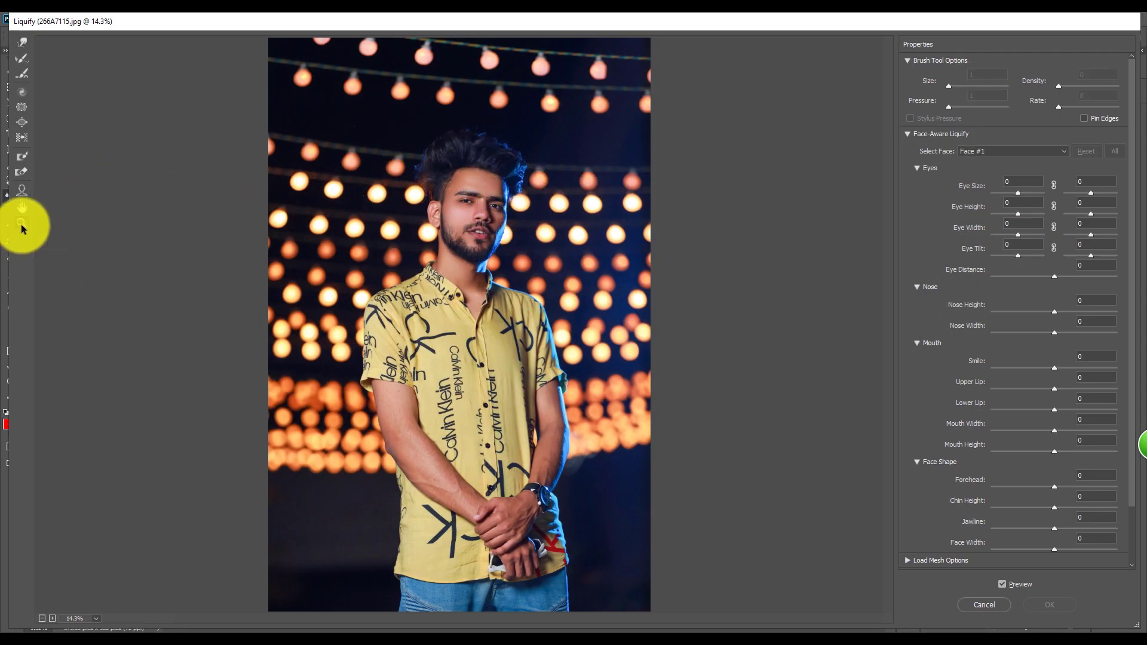
{"action": "left_click", "coordinate": [575, 297]}
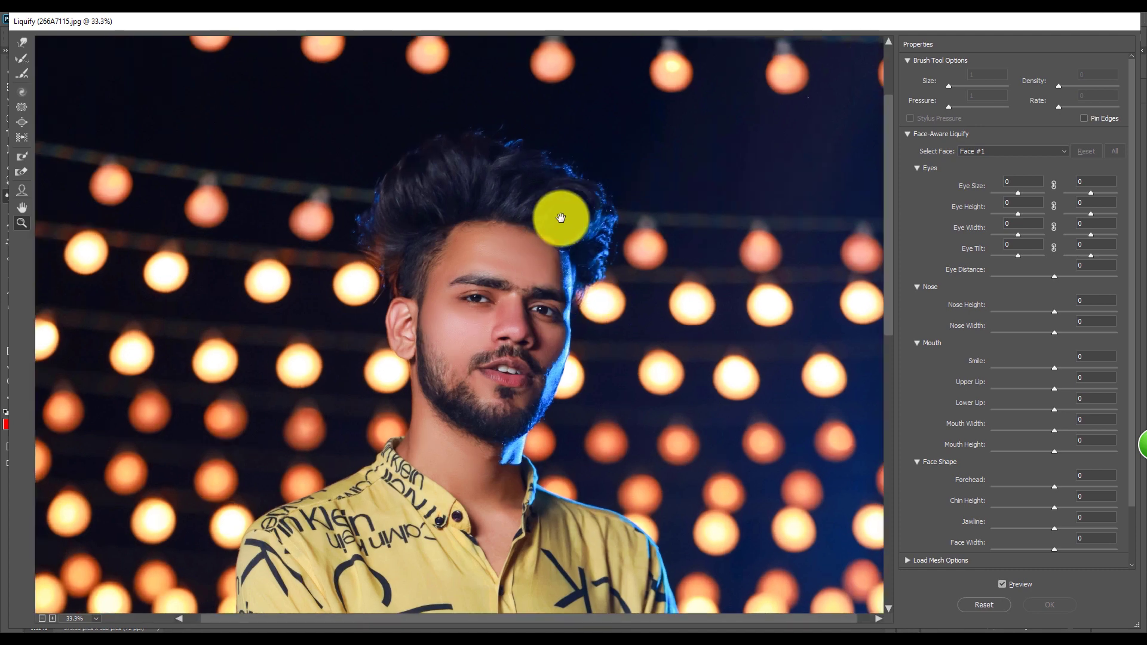
{"action": "left_click", "coordinate": [544, 222]}
{"action": "left_click", "coordinate": [545, 225], "text": "alt"}
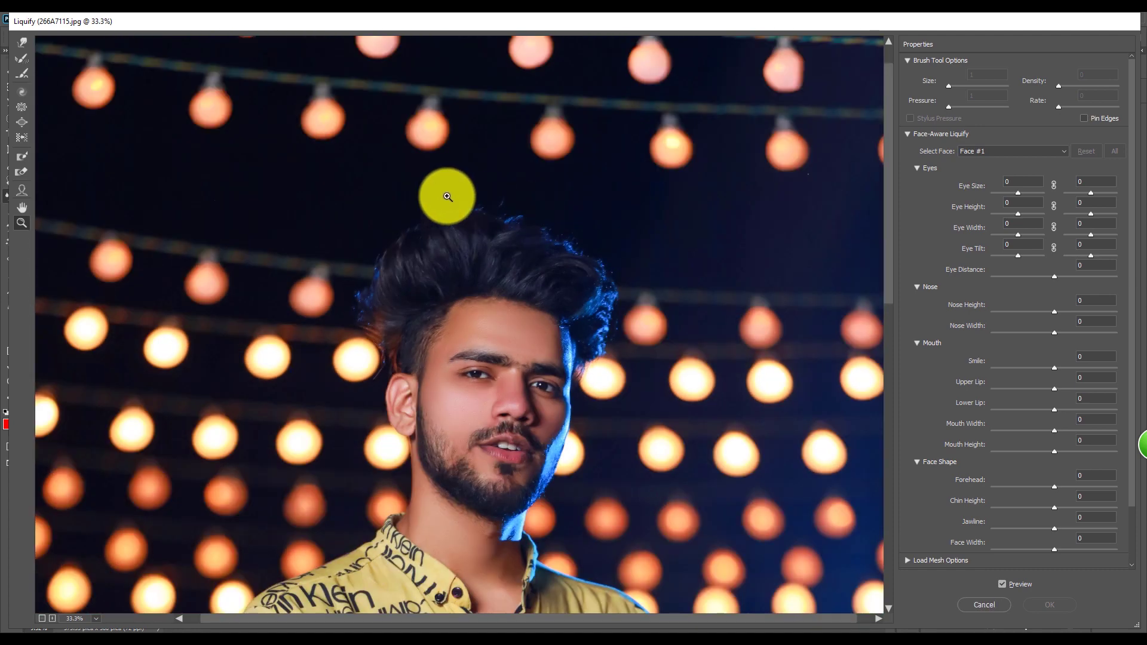
- Push the top of the hair into shape with the Forward Warp brush
{"action": "left_click", "coordinate": [24, 42]}
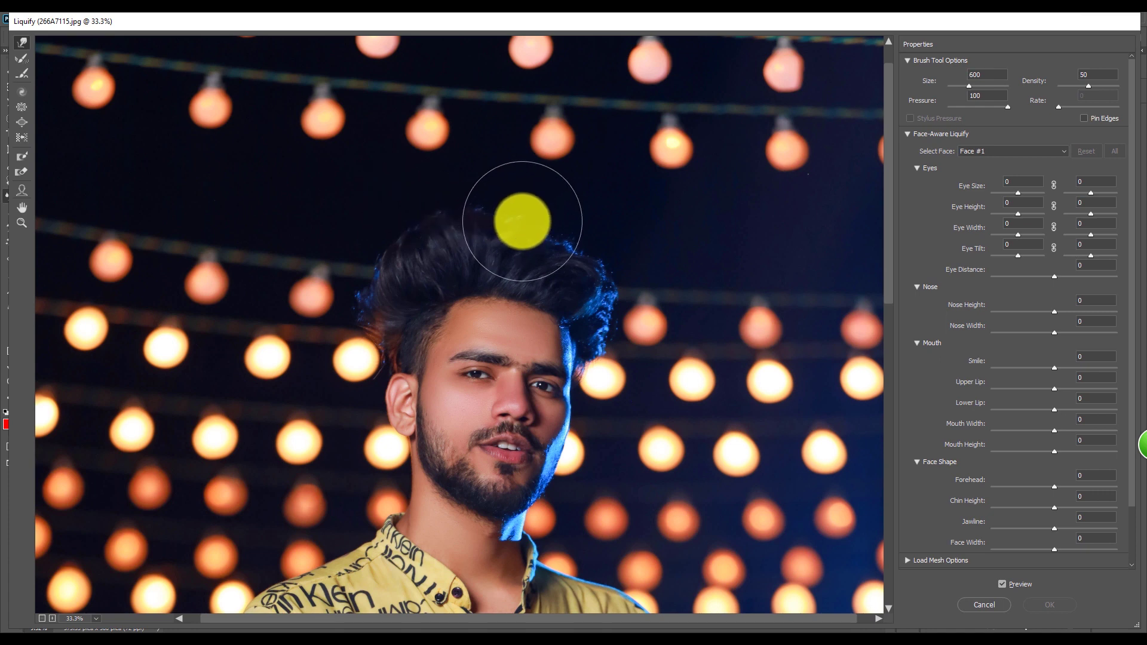
{"action": "key", "text": "bracketright"}
{"action": "key", "text": "bracketleft"}
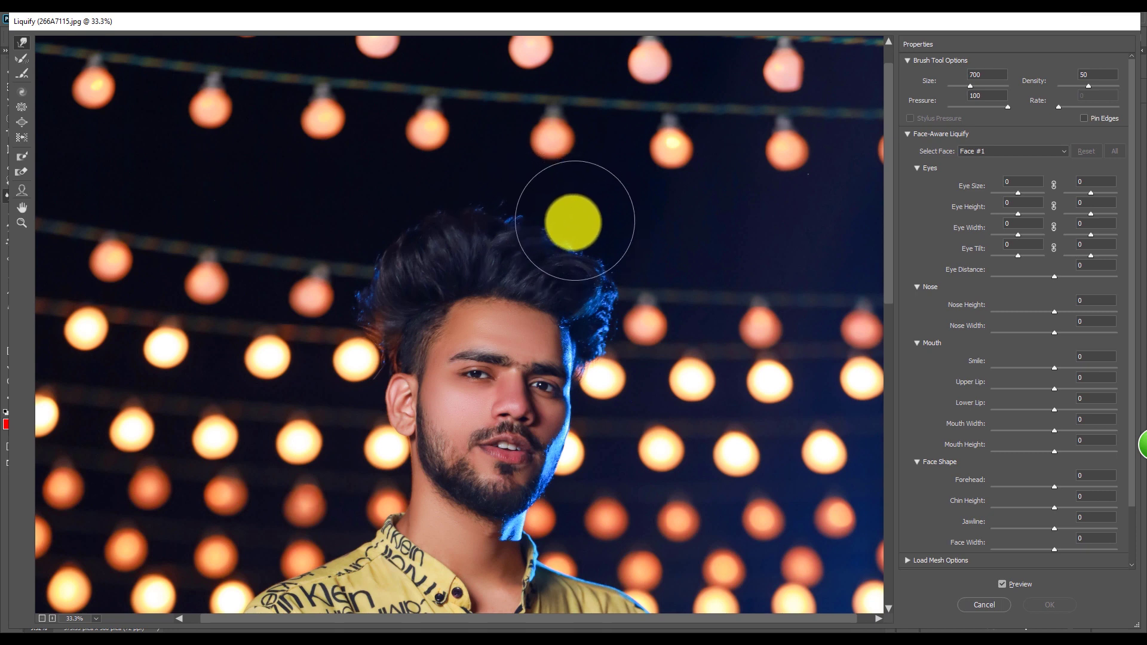
{"action": "key", "text": "bracketright"}
{"action": "key", "text": "bracketright"}
{"action": "key", "text": "bracketleft"}
{"action": "key", "text": "bracketleft"}
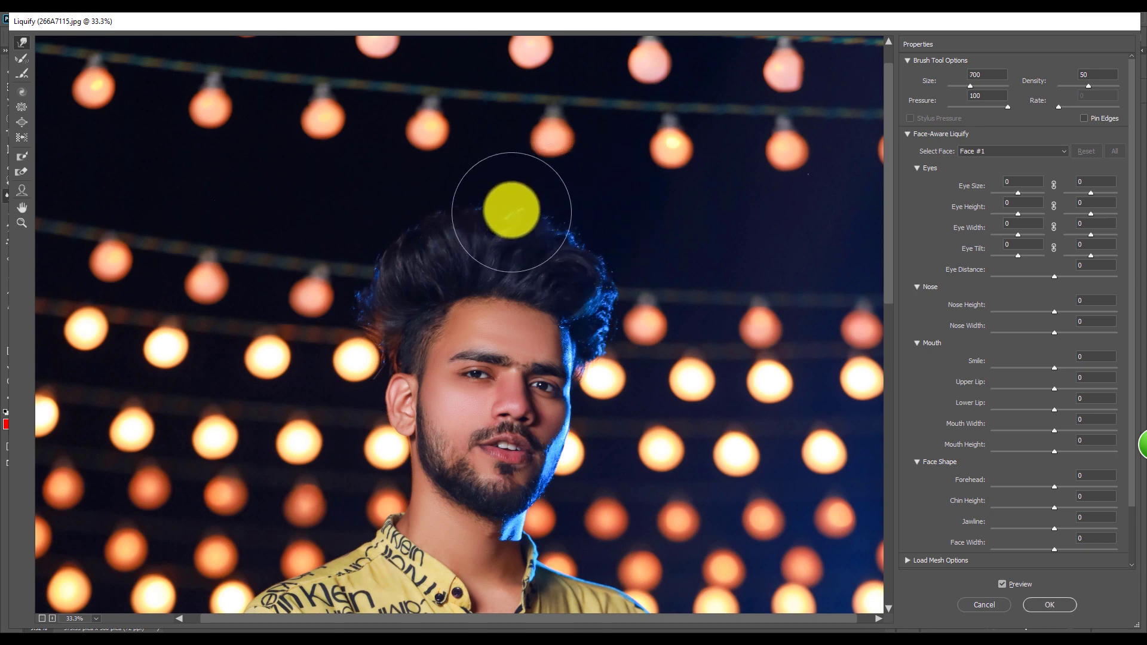
{"action": "left_click_drag", "start_coordinate": [509, 202], "coordinate": [586, 231]}
{"action": "key", "text": "bracketleft"}
{"action": "key", "text": "bracketleft"}
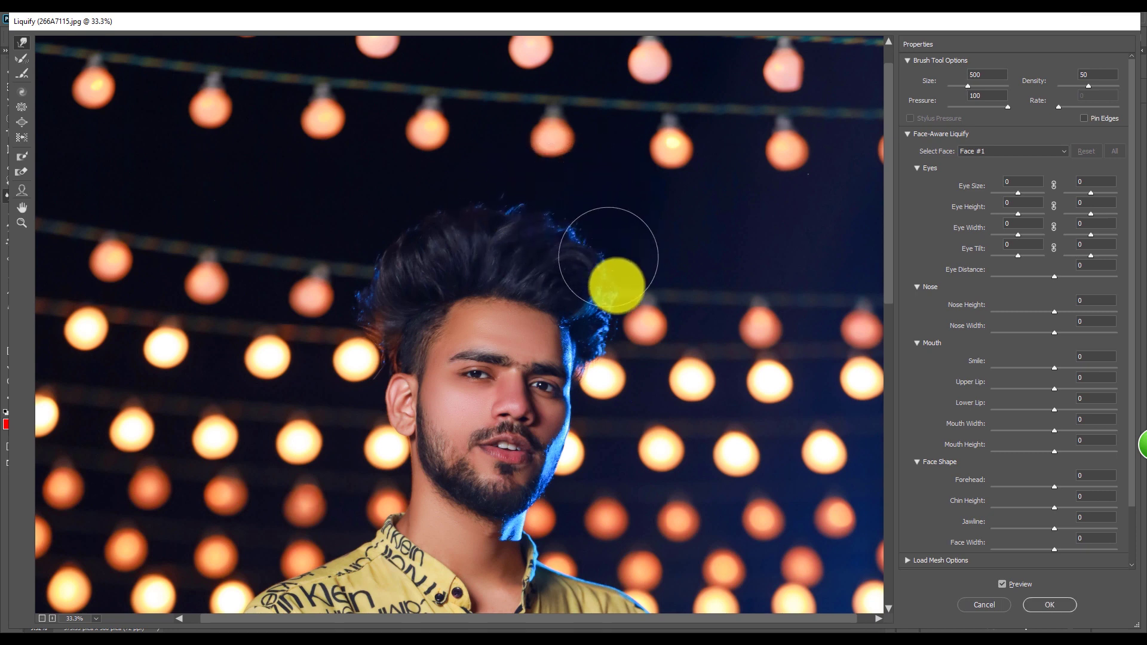
{"action": "key", "text": "bracketleft"}
{"action": "key", "text": "bracketleft"}
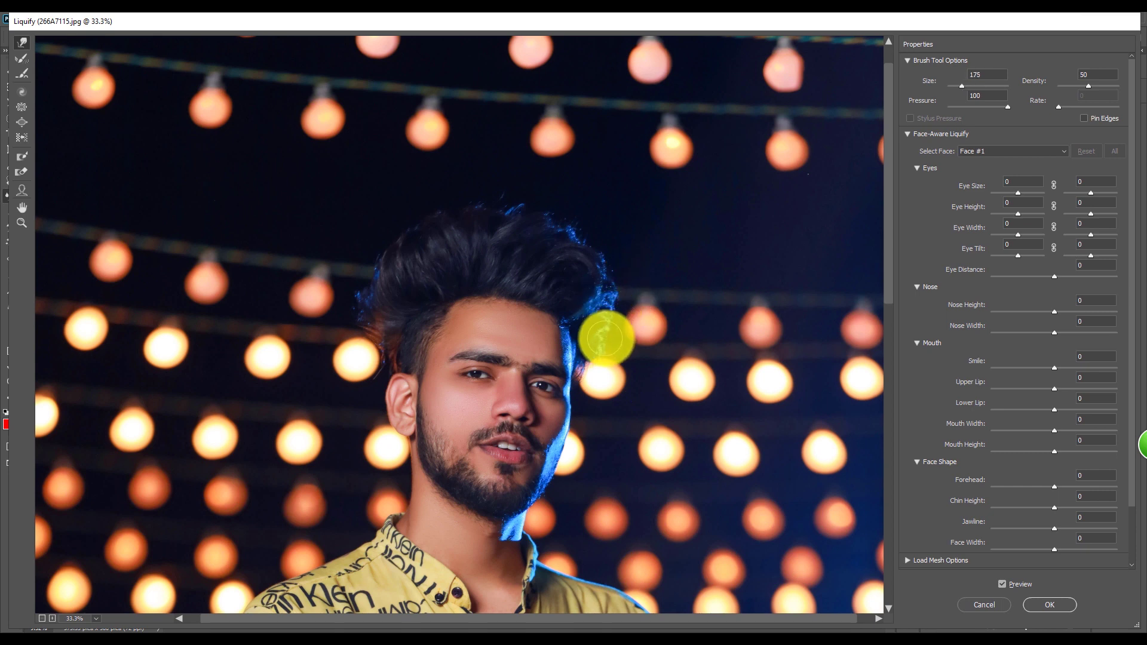
{"action": "key", "text": "bracketleft"}
- Fine-tune the warp brush size along the hair edge, zoom out, and apply the Liquify warp
{"action": "key", "text": "bracketright"}
{"action": "key", "text": "bracketright"}
{"action": "key", "text": "bracketright"}
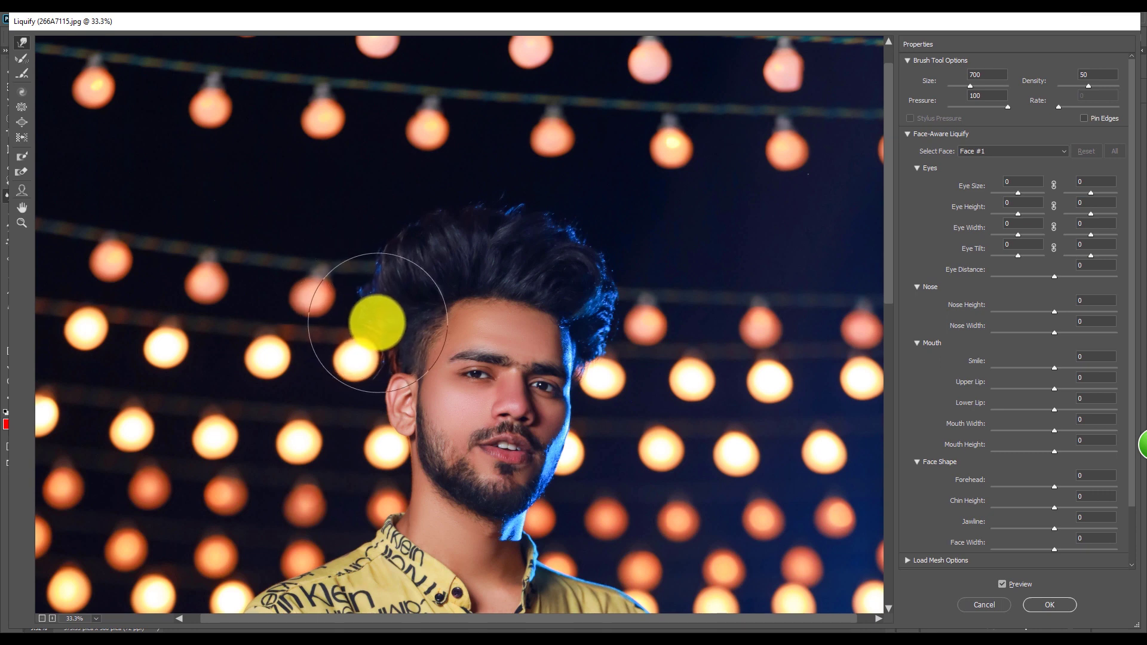
{"action": "key", "text": "bracketleft"}
{"action": "key", "text": "bracketright"}
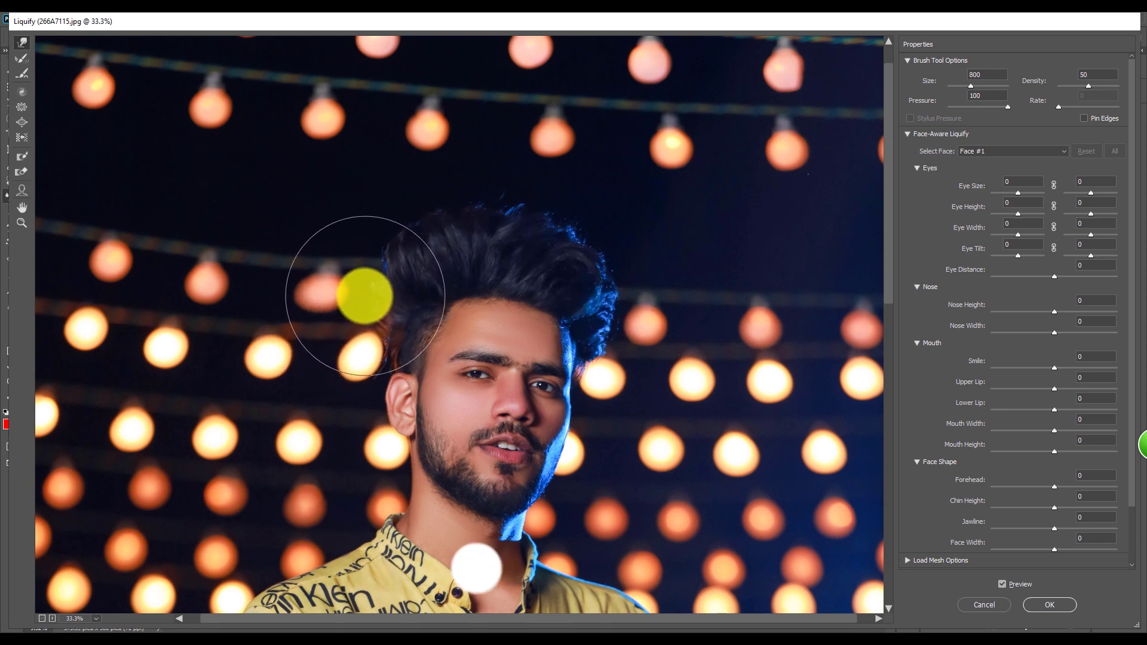
{"action": "key", "text": "bracketright"}
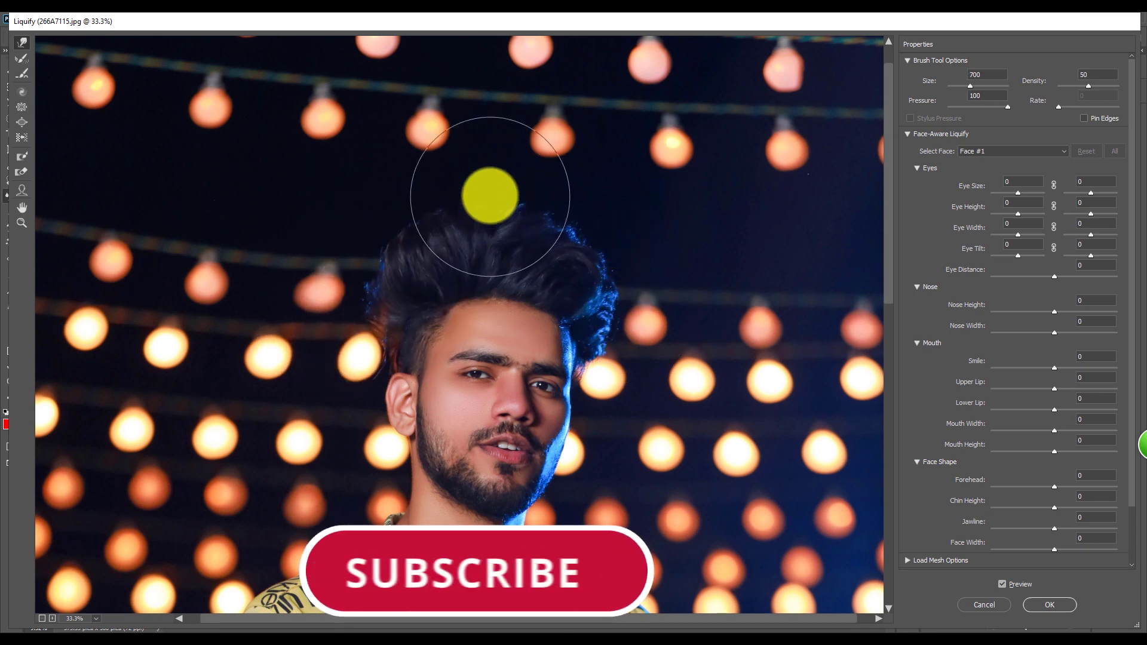
{"action": "key", "text": "bracketleft"}
{"action": "key", "text": "bracketleft"}
{"action": "key", "text": "bracketleft"}
{"action": "key", "text": "bracketleft"}
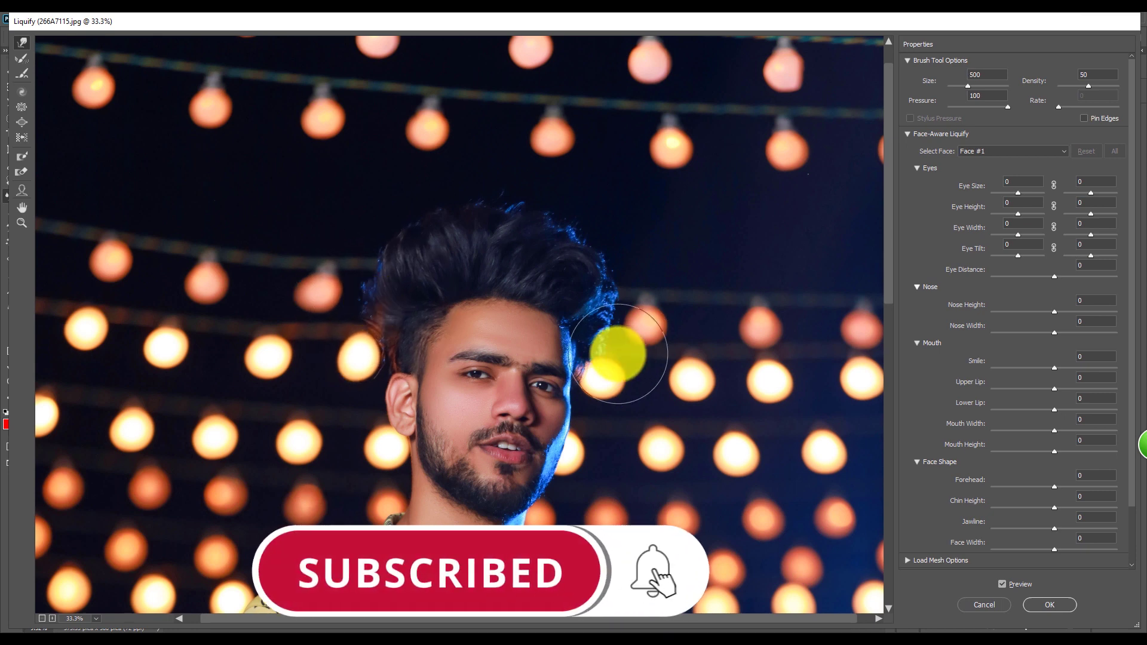
{"action": "key", "text": "bracketright"}
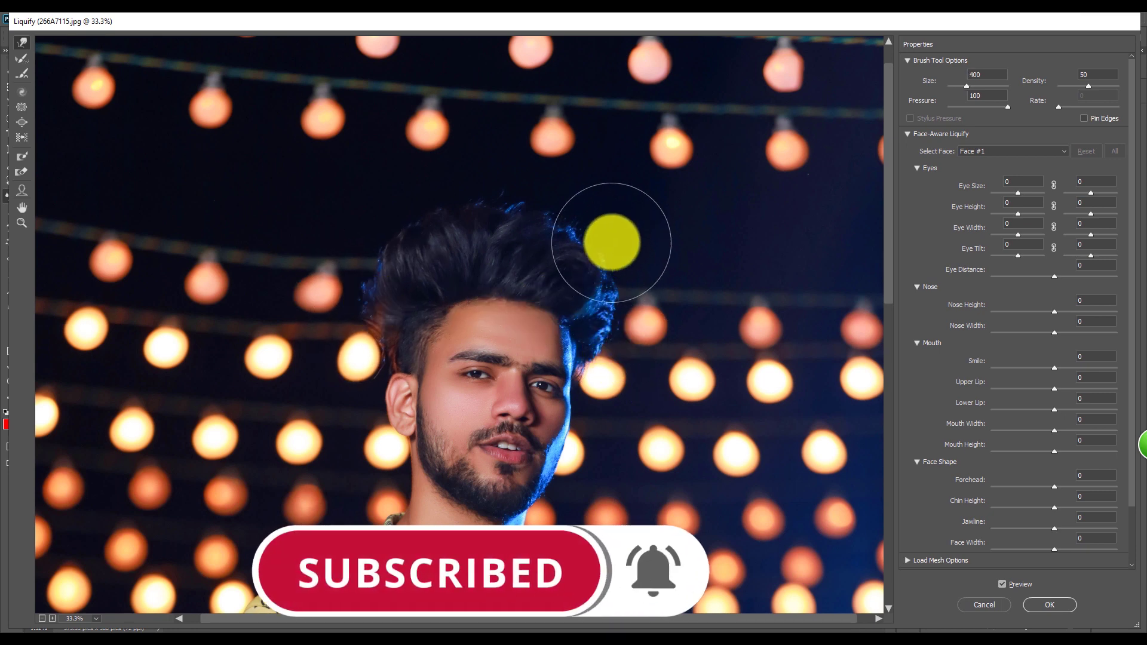
{"action": "key", "text": "bracketright"}
{"action": "key", "text": "bracketright"}
{"action": "key", "text": "ctrl+minus"}
{"action": "left_click", "coordinate": [1050, 604]}
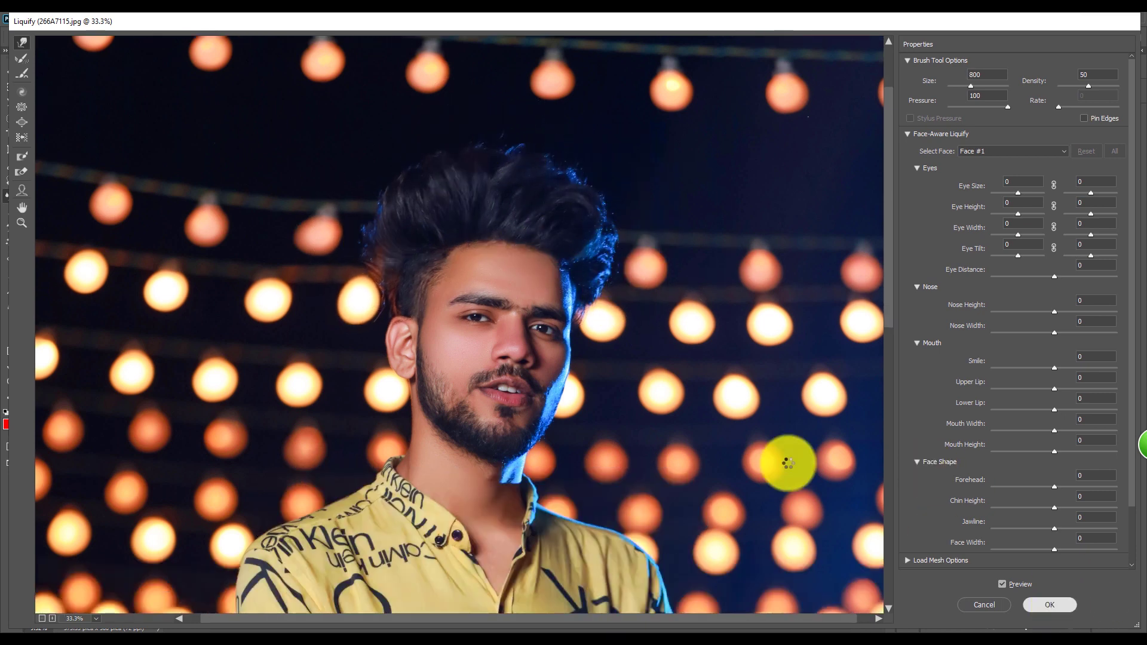
{"action": "scroll", "coordinate": [530, 211], "scroll_direction": "down", "scroll_amount": 2}
- Reopen Liquify, zoom in on the face and select the Forward Warp tool
{"action": "scroll", "coordinate": [522, 190], "scroll_direction": "up", "scroll_amount": 1}
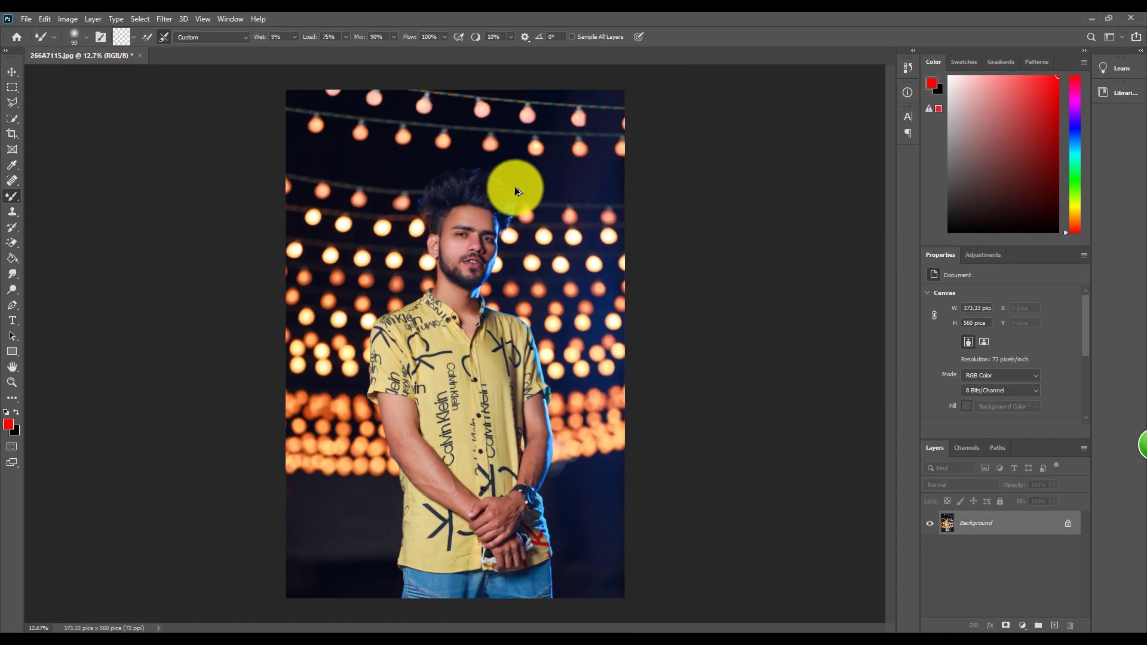
{"action": "scroll", "coordinate": [514, 186], "scroll_direction": "down", "scroll_amount": 2}
{"action": "key", "text": "ctrl+shift+x"}
{"action": "key", "text": "z"}
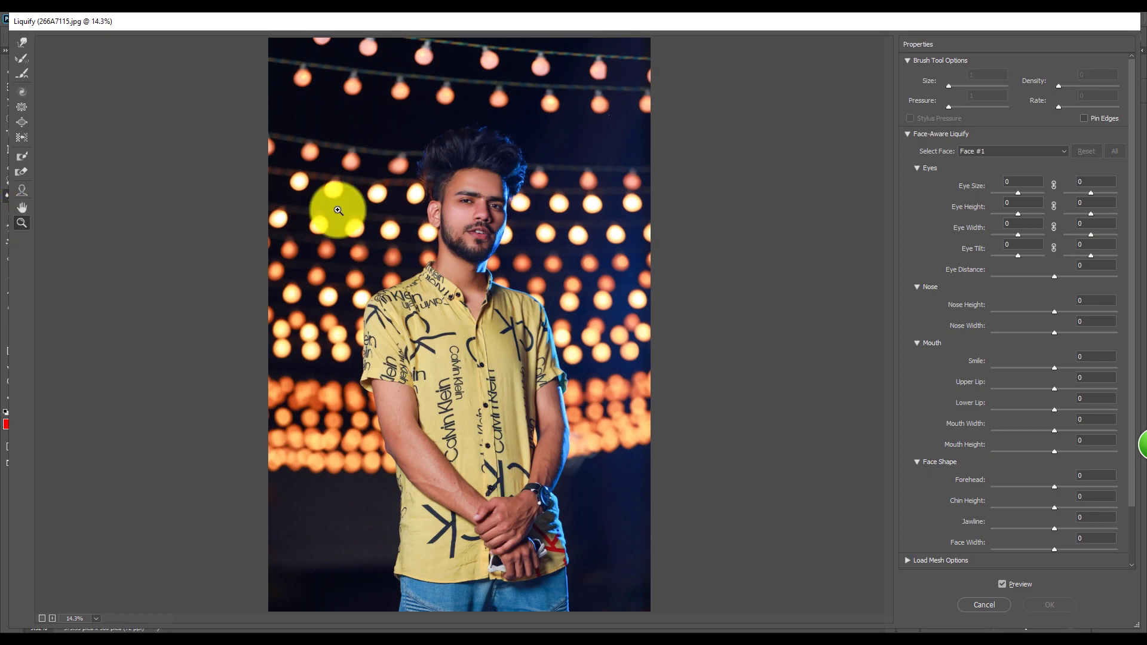
{"action": "left_click_drag", "start_coordinate": [385, 116], "coordinate": [476, 254]}
{"action": "left_click", "coordinate": [23, 42]}
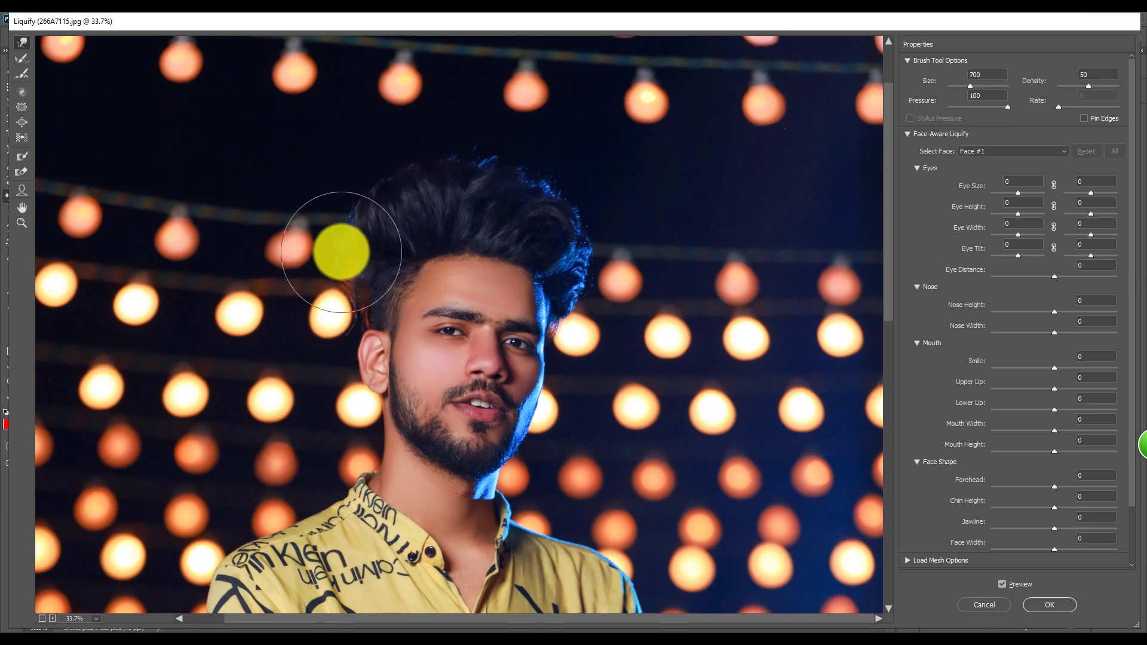
- Resize the warp brush to refine the hair edges and apply the second warp
{"action": "key", "text": "bracketleft"}
{"action": "key", "text": "bracketleft"}
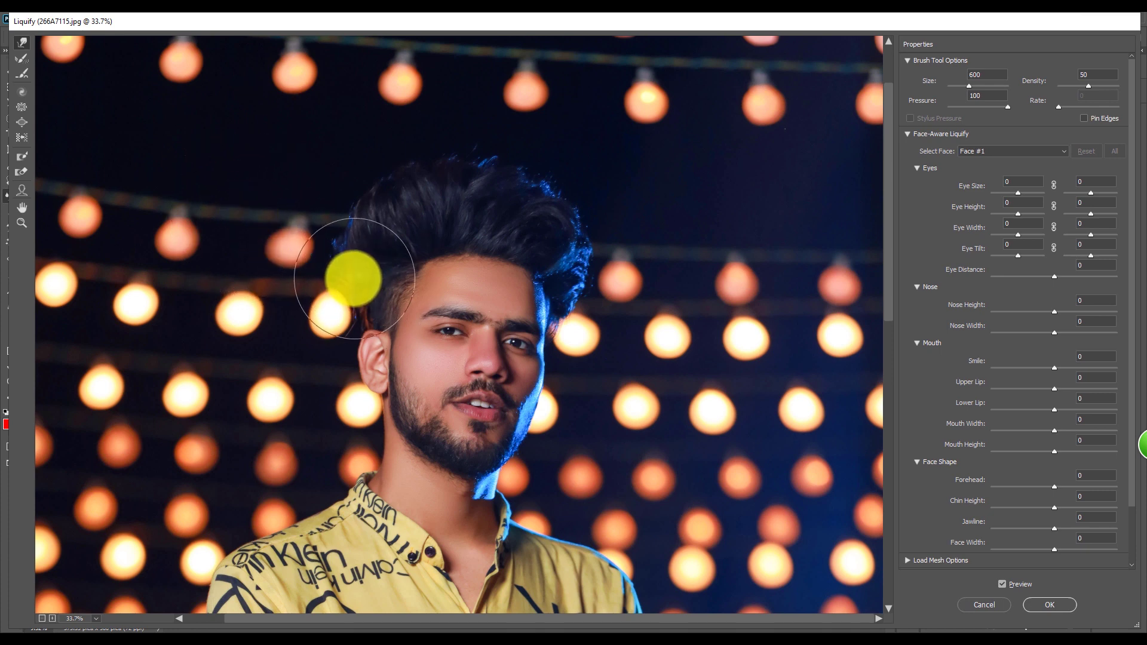
{"action": "key", "text": "bracketleft"}
{"action": "key", "text": "bracketleft"}
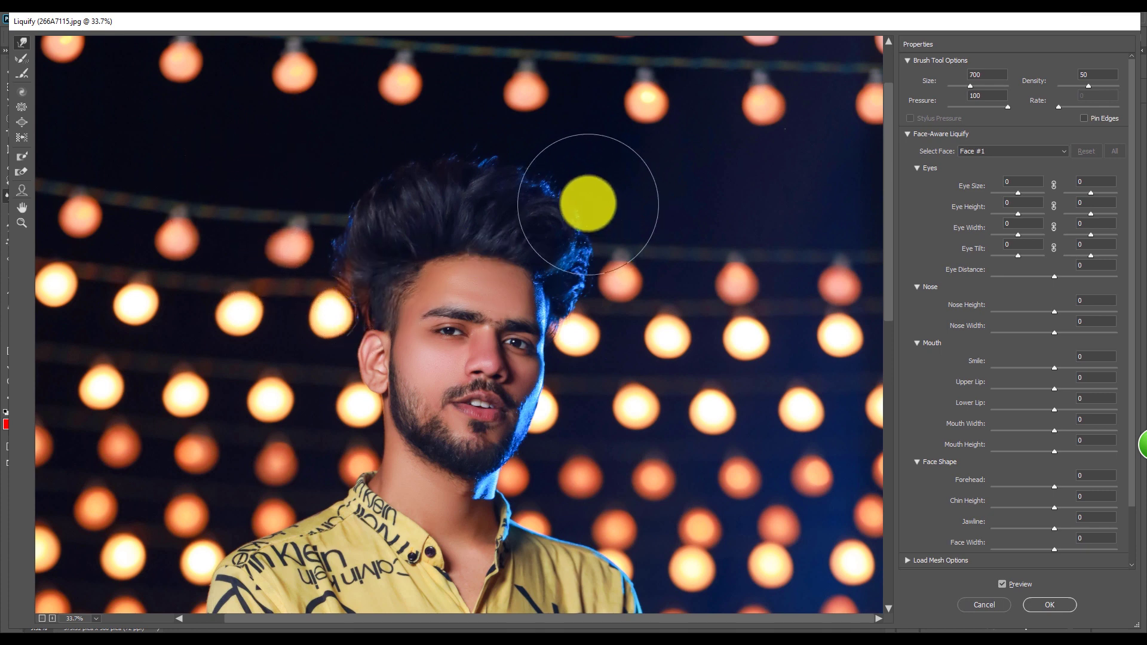
{"action": "key", "text": "bracketright"}
{"action": "key", "text": "bracketright"}
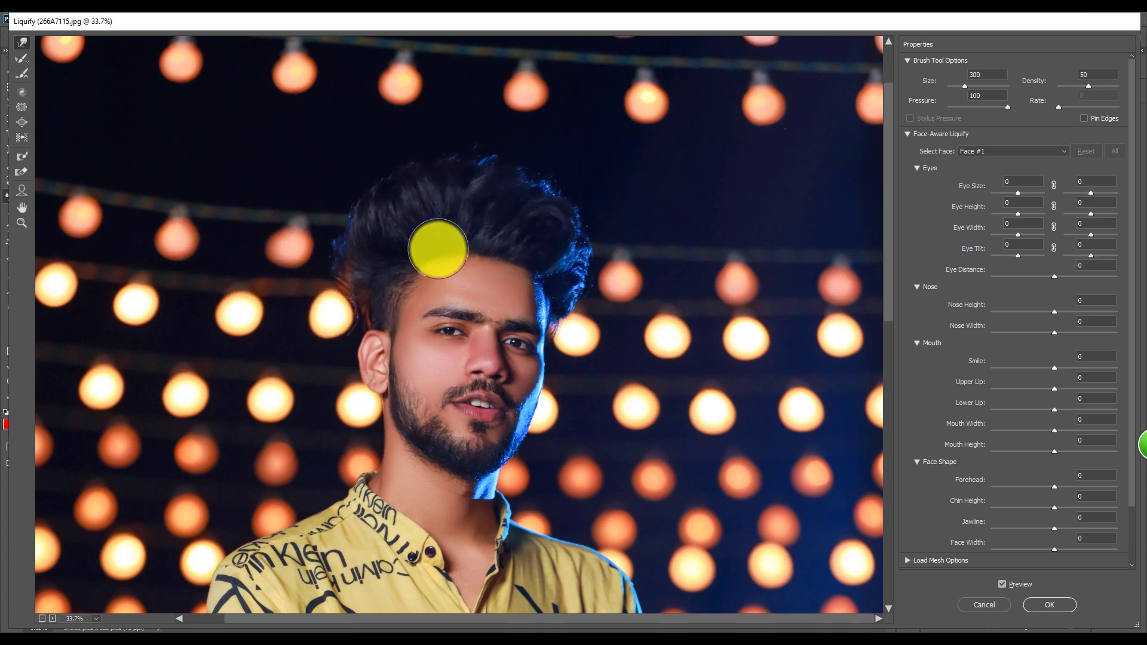
{"action": "left_click", "coordinate": [1050, 604]}
{"action": "scroll", "coordinate": [490, 184], "scroll_direction": "up", "scroll_amount": 3}
{"action": "scroll", "coordinate": [478, 164], "scroll_direction": "down", "scroll_amount": 2}
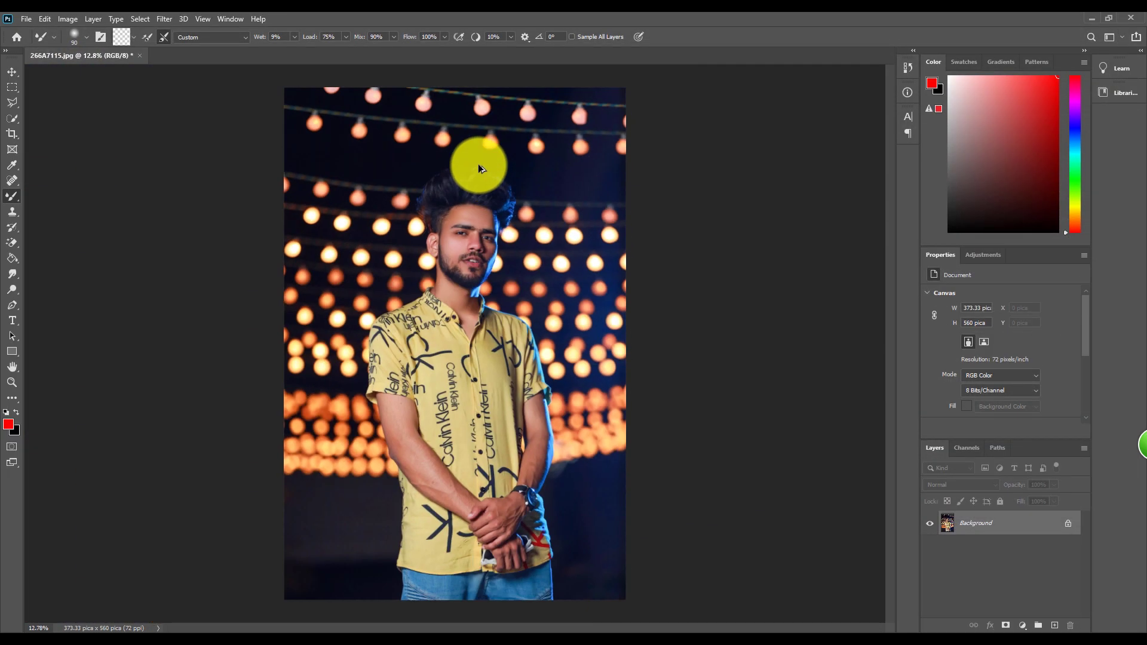
{"action": "scroll", "coordinate": [478, 164], "scroll_direction": "down", "scroll_amount": 1}
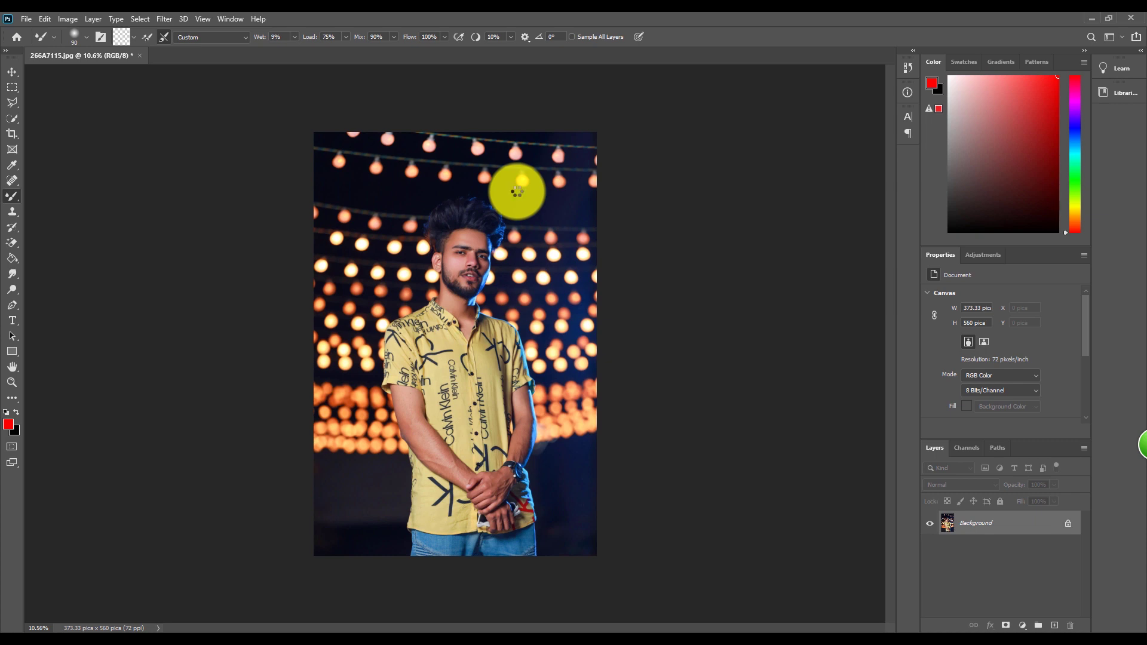
- Drain the Greens saturation to -99 in Camera Raw's HSL panel and lower the yellows
{"action": "key", "text": "ctrl+shift+a"}
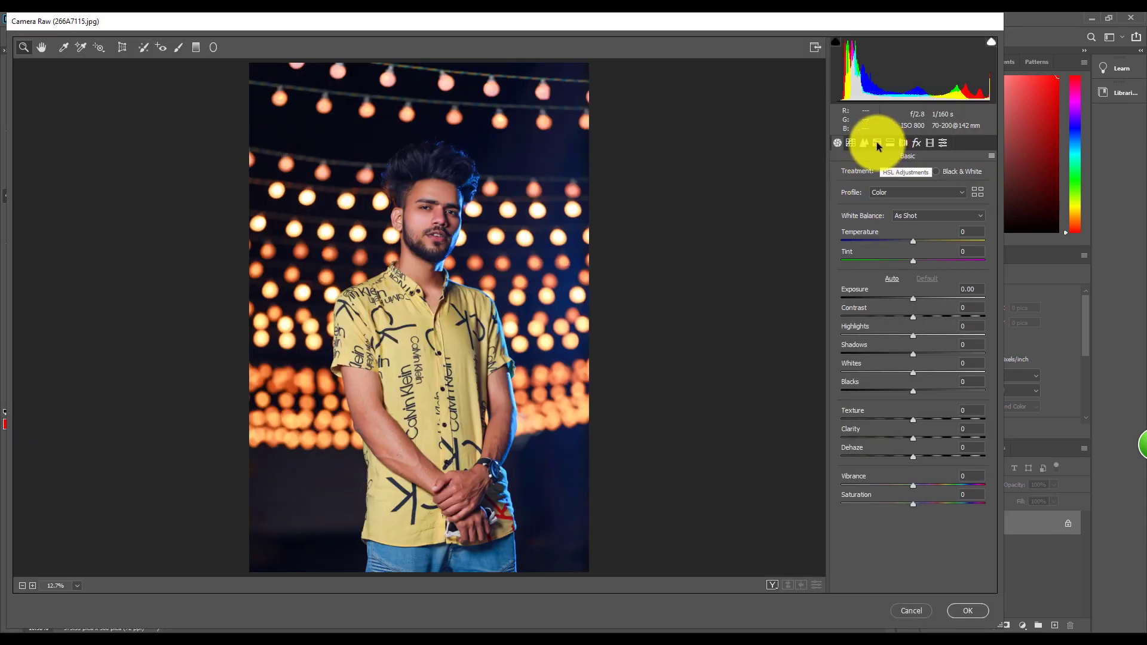
{"action": "left_click", "coordinate": [876, 143]}
{"action": "left_click", "coordinate": [882, 174]}
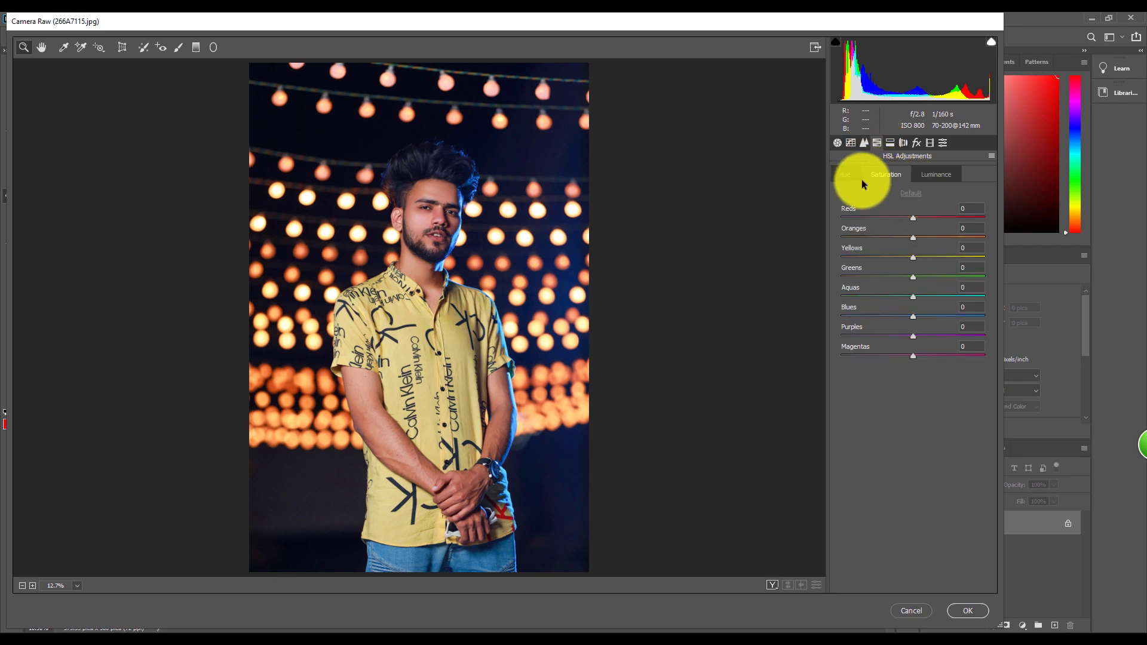
{"action": "left_click", "coordinate": [880, 174]}
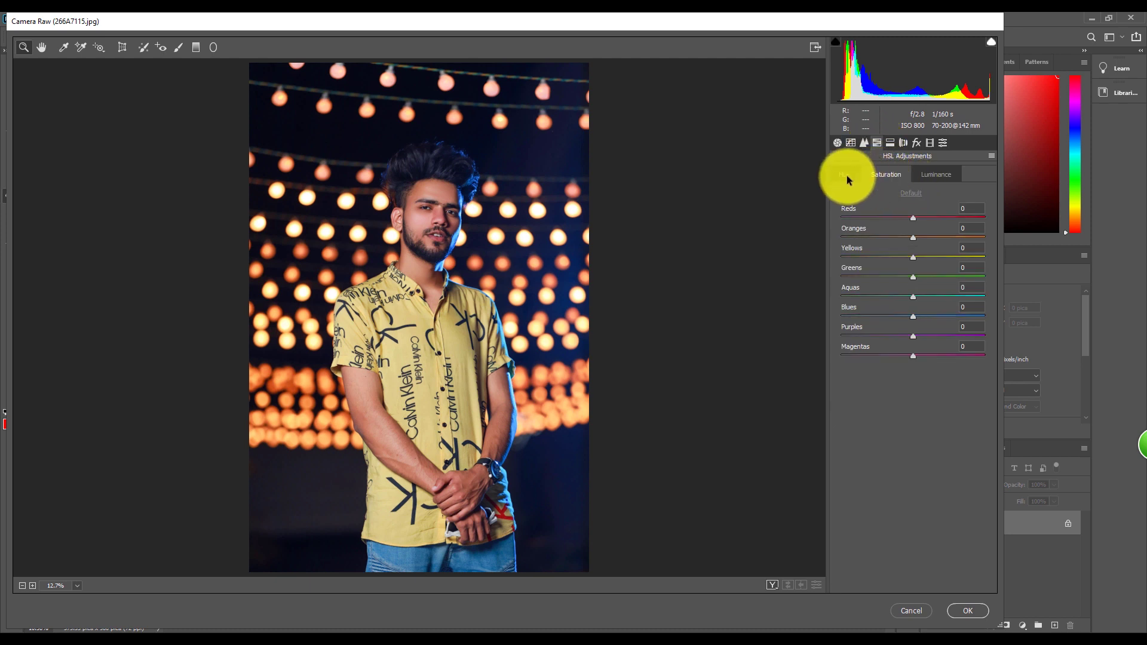
{"action": "left_click", "coordinate": [881, 177]}
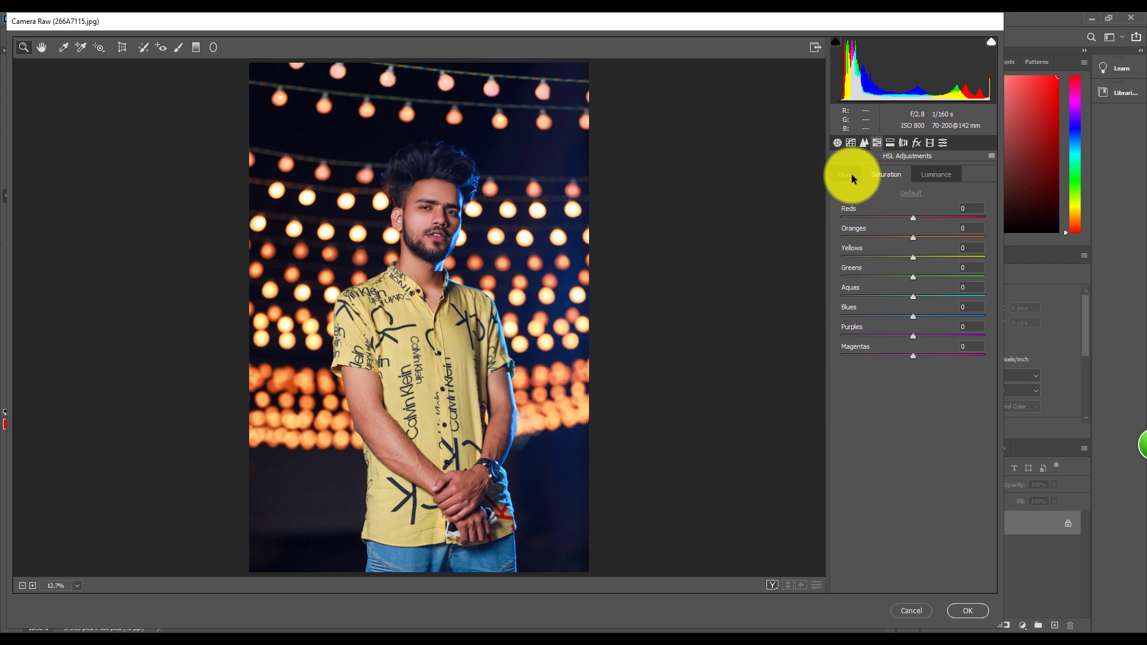
{"action": "mouse_move", "coordinate": [912, 257]}
{"action": "left_mouse_down"}
{"action": "mouse_move", "coordinate": [890, 257]}
{"action": "mouse_move", "coordinate": [904, 241]}
{"action": "left_mouse_up"}
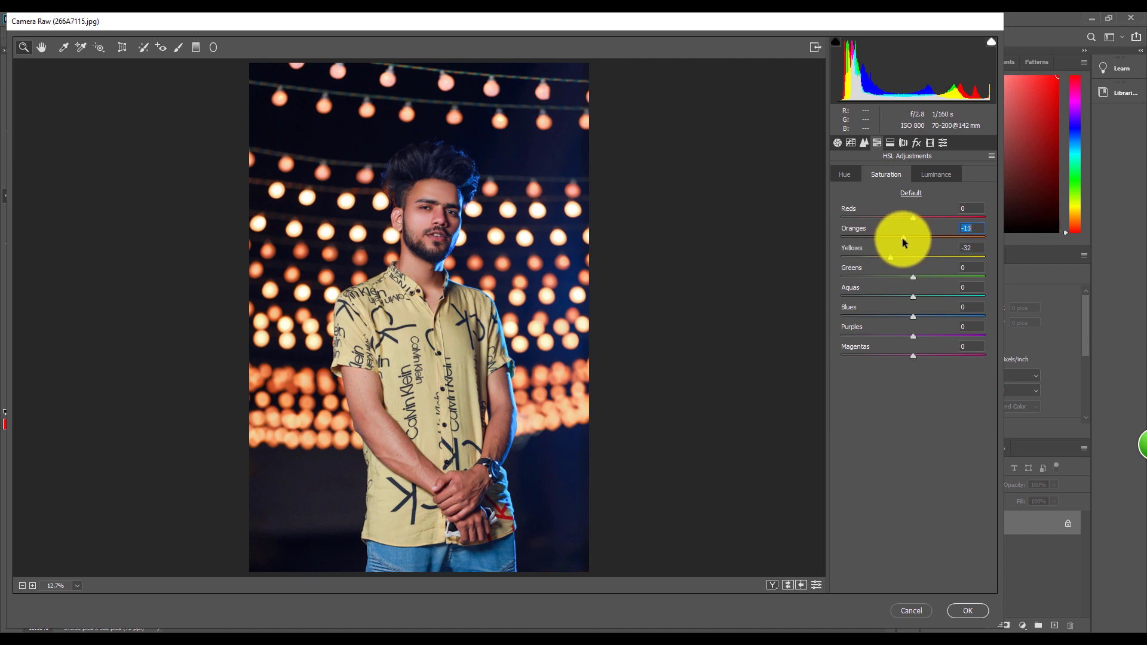
{"action": "left_click", "coordinate": [935, 175]}
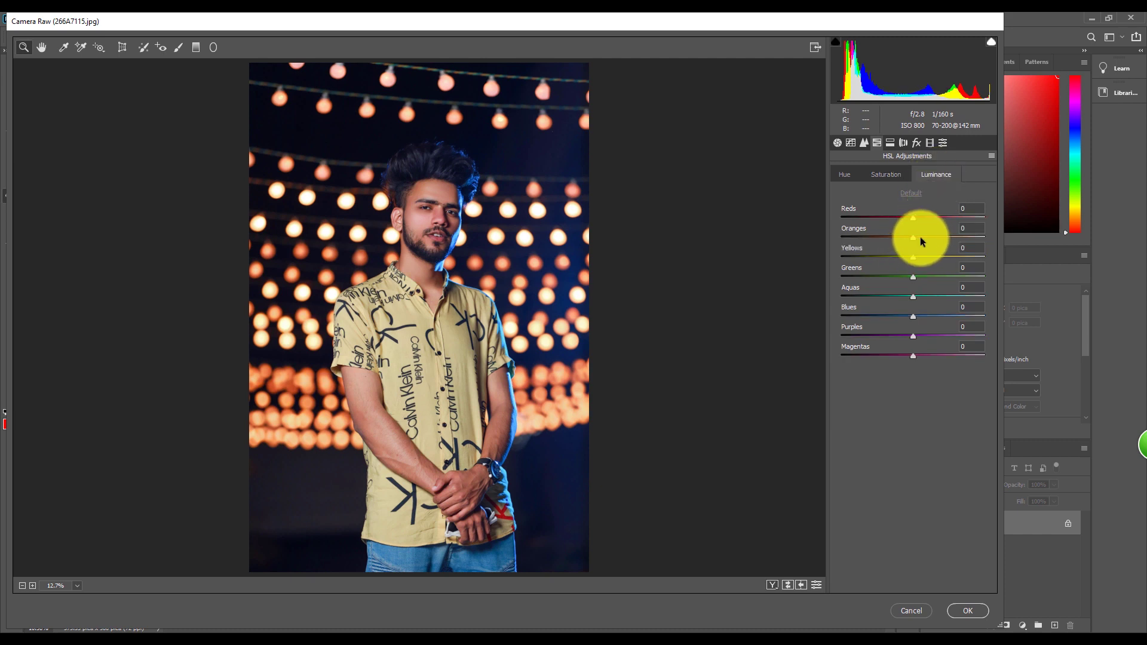
{"action": "left_click", "coordinate": [885, 175]}
{"action": "mouse_move", "coordinate": [922, 278]}
{"action": "left_mouse_down"}
{"action": "mouse_move", "coordinate": [973, 277]}
{"action": "mouse_move", "coordinate": [844, 277]}
{"action": "left_mouse_up"}
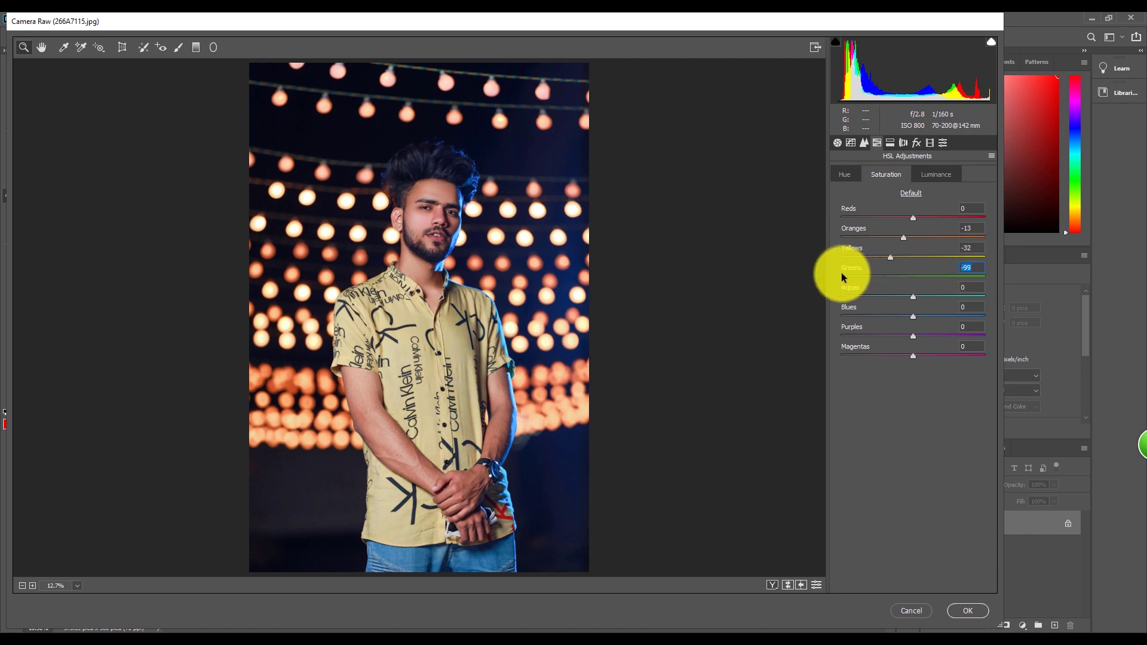
{"action": "mouse_move", "coordinate": [927, 297]}
{"action": "left_mouse_down"}
{"action": "mouse_move", "coordinate": [831, 304]}
{"action": "mouse_move", "coordinate": [911, 302]}
{"action": "mouse_move", "coordinate": [941, 319]}
{"action": "mouse_move", "coordinate": [891, 315]}
{"action": "mouse_move", "coordinate": [991, 300]}
{"action": "mouse_move", "coordinate": [840, 302]}
{"action": "mouse_move", "coordinate": [919, 305]}
{"action": "mouse_move", "coordinate": [912, 264]}
{"action": "mouse_move", "coordinate": [884, 251]}
{"action": "mouse_move", "coordinate": [953, 251]}
{"action": "mouse_move", "coordinate": [895, 257]}
{"action": "mouse_move", "coordinate": [982, 276]}
{"action": "mouse_move", "coordinate": [843, 280]}
{"action": "left_mouse_up"}
- Fine-tune saturation to Yellows -5, Oranges -13 and Blues +21, then apply the grade
{"action": "left_click", "coordinate": [844, 174]}
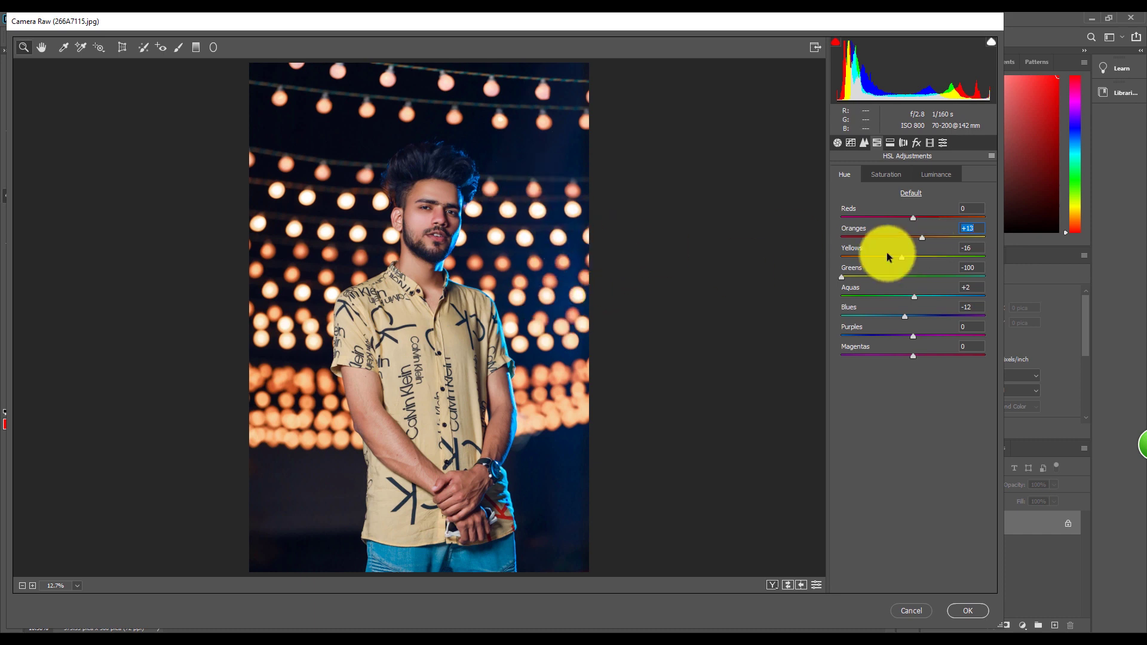
{"action": "left_click", "coordinate": [887, 173]}
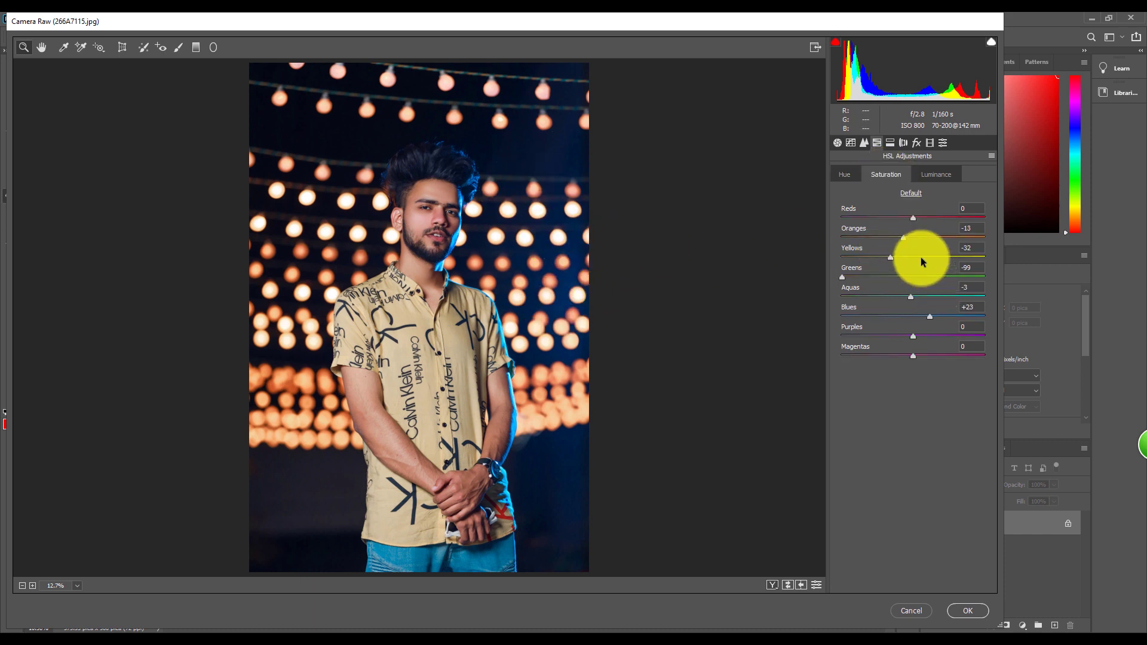
{"action": "left_click_drag", "start_coordinate": [910, 256], "coordinate": [921, 256]}
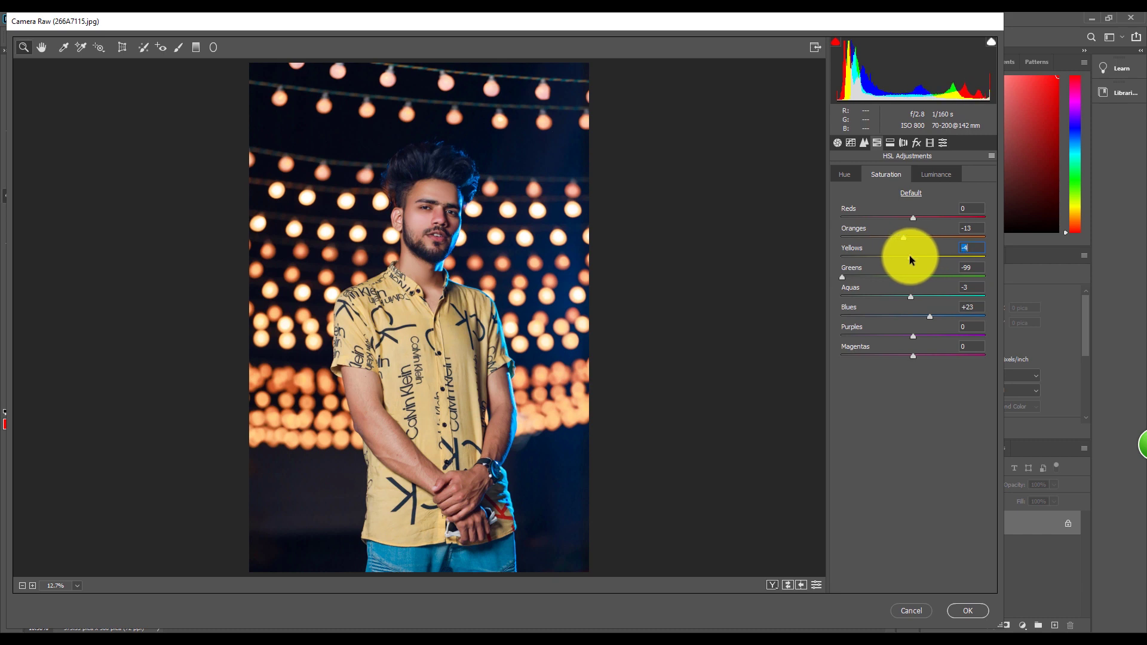
{"action": "left_click_drag", "start_coordinate": [909, 255], "coordinate": [908, 256]}
{"action": "left_click_drag", "start_coordinate": [930, 317], "coordinate": [929, 318]}
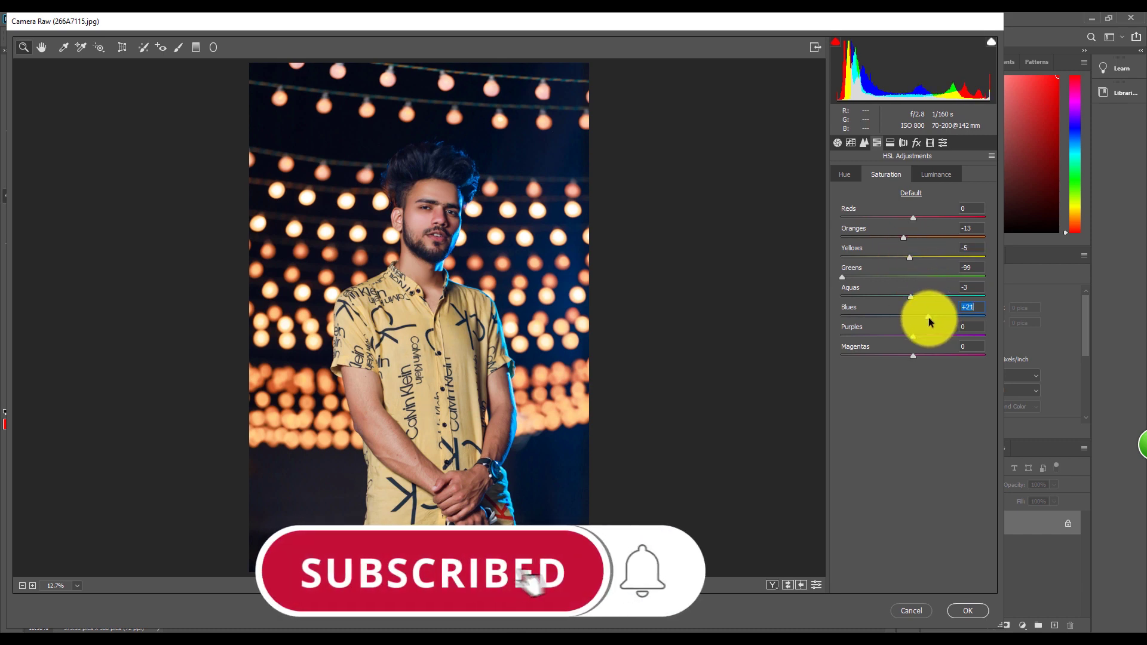
{"action": "left_click", "coordinate": [971, 611]}
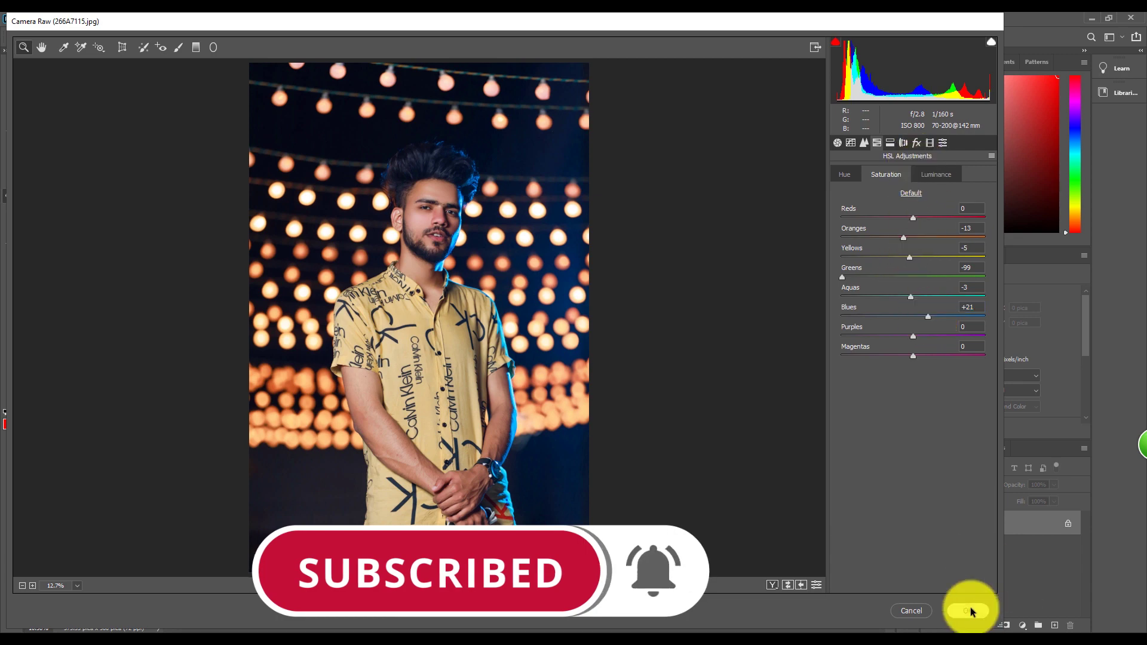
- In Camera Raw Calibration, set Blue Primary saturation +35, Green hue -14, Red hue +3, Blue hue +4
{"action": "scroll", "coordinate": [514, 230], "scroll_direction": "up", "scroll_amount": 3}
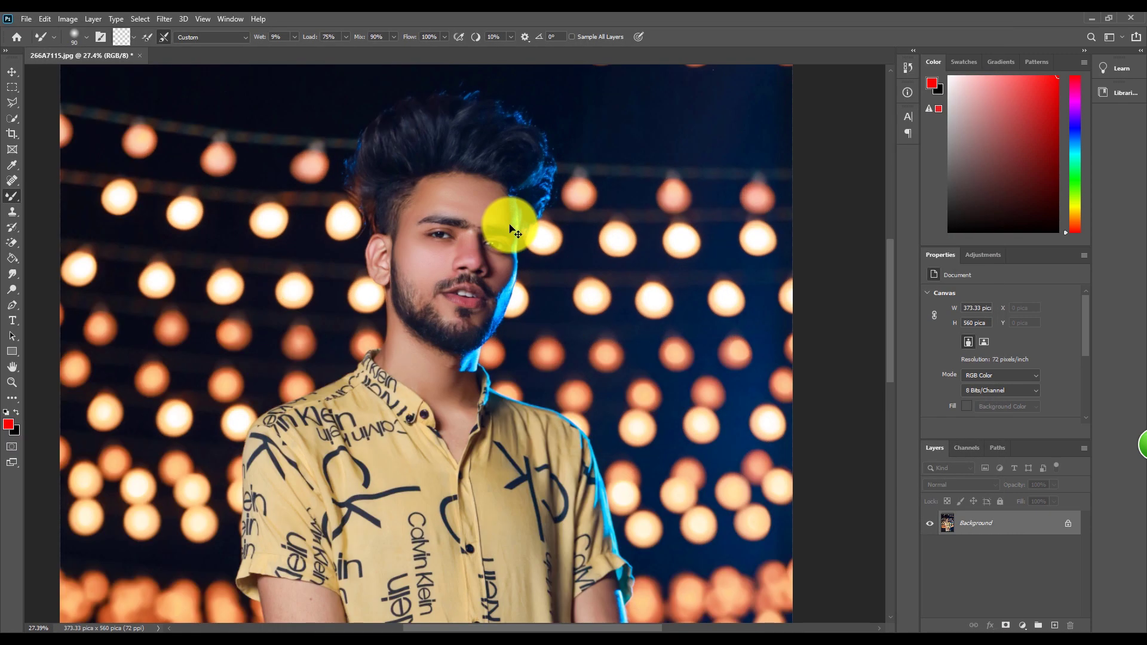
{"action": "scroll", "coordinate": [511, 226], "scroll_direction": "down", "scroll_amount": 3}
{"action": "scroll", "coordinate": [511, 222], "scroll_direction": "down", "scroll_amount": 1}
{"action": "key", "text": "ctrl+shift+a"}
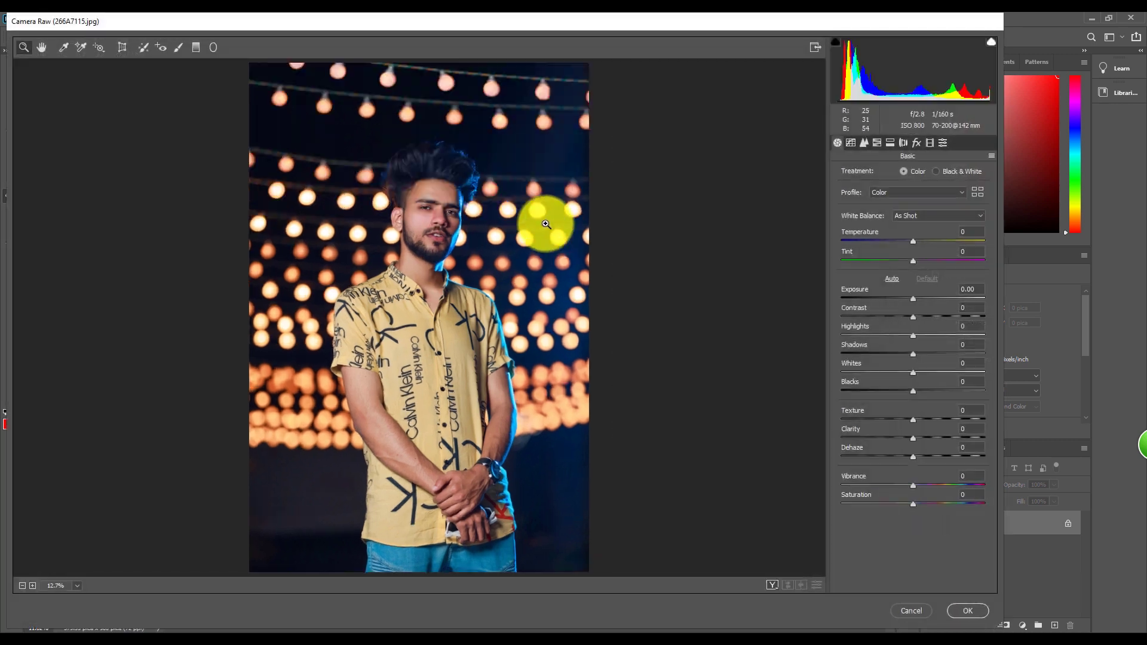
{"action": "left_click", "coordinate": [931, 143]}
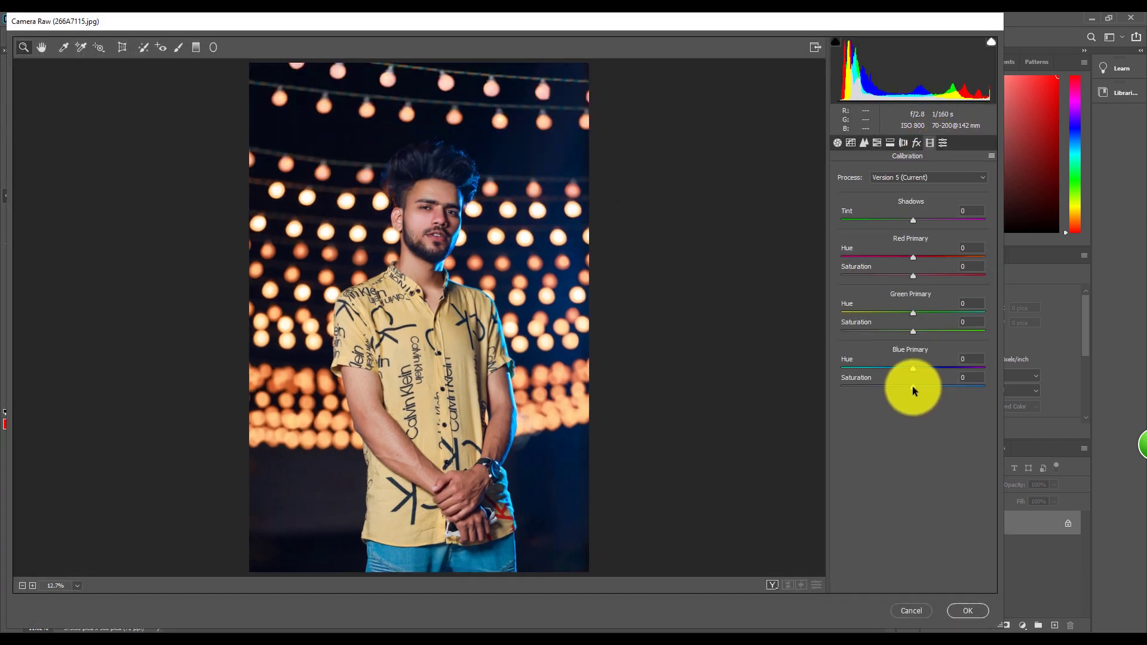
{"action": "left_click_drag", "start_coordinate": [912, 385], "coordinate": [930, 383]}
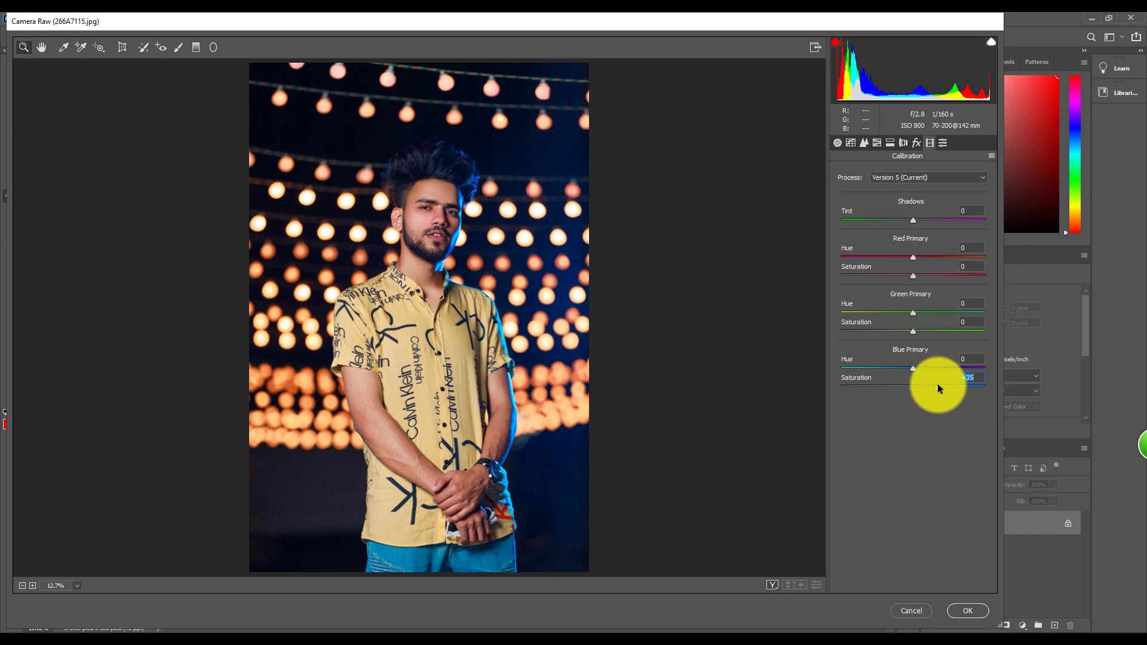
{"action": "left_click_drag", "start_coordinate": [913, 312], "coordinate": [902, 313]}
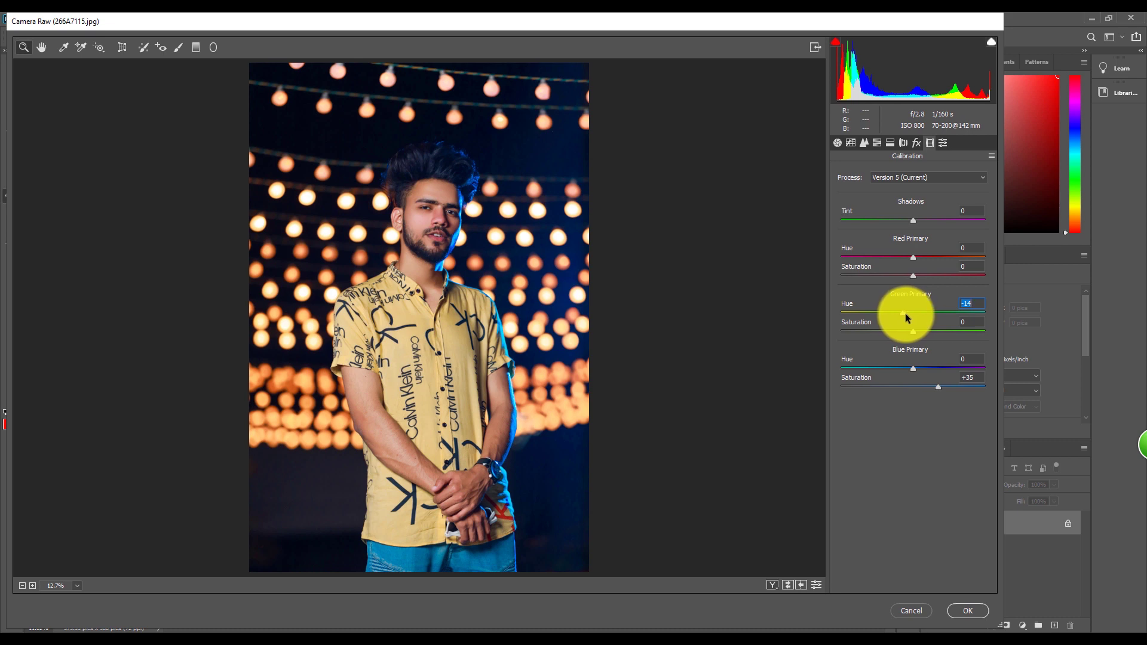
{"action": "left_click_drag", "start_coordinate": [898, 261], "coordinate": [918, 263]}
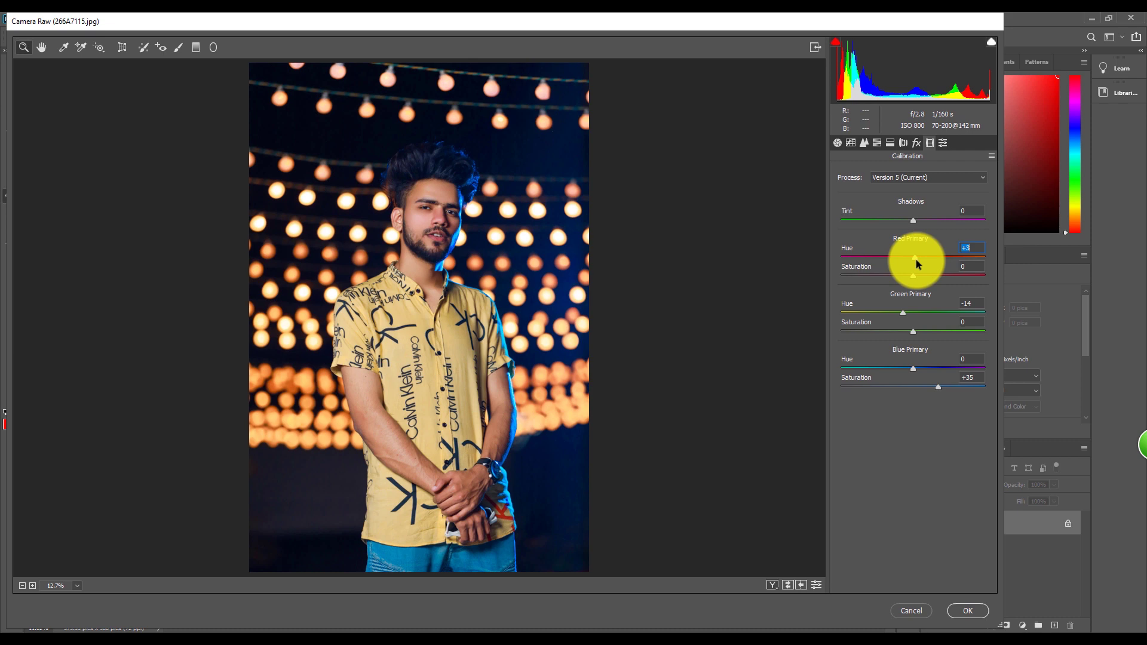
{"action": "mouse_move", "coordinate": [912, 368]}
{"action": "left_mouse_down"}
{"action": "mouse_move", "coordinate": [925, 371]}
{"action": "mouse_move", "coordinate": [903, 374]}
{"action": "mouse_move", "coordinate": [923, 371]}
{"action": "mouse_move", "coordinate": [913, 369]}
{"action": "left_mouse_up"}
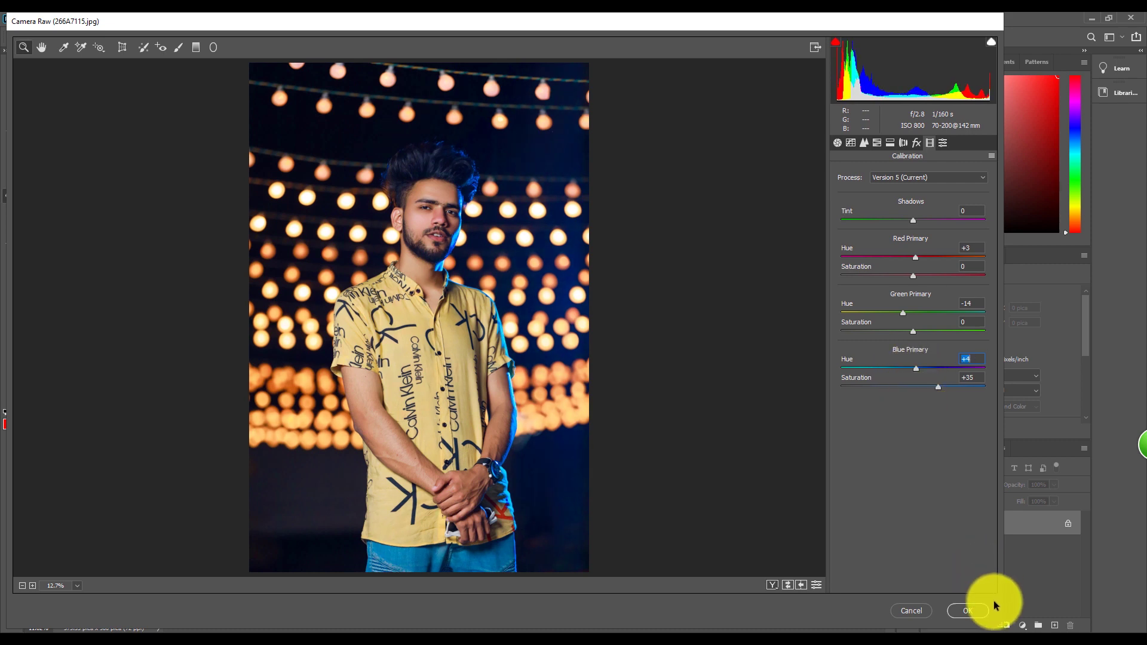
{"action": "left_click", "coordinate": [970, 610]}
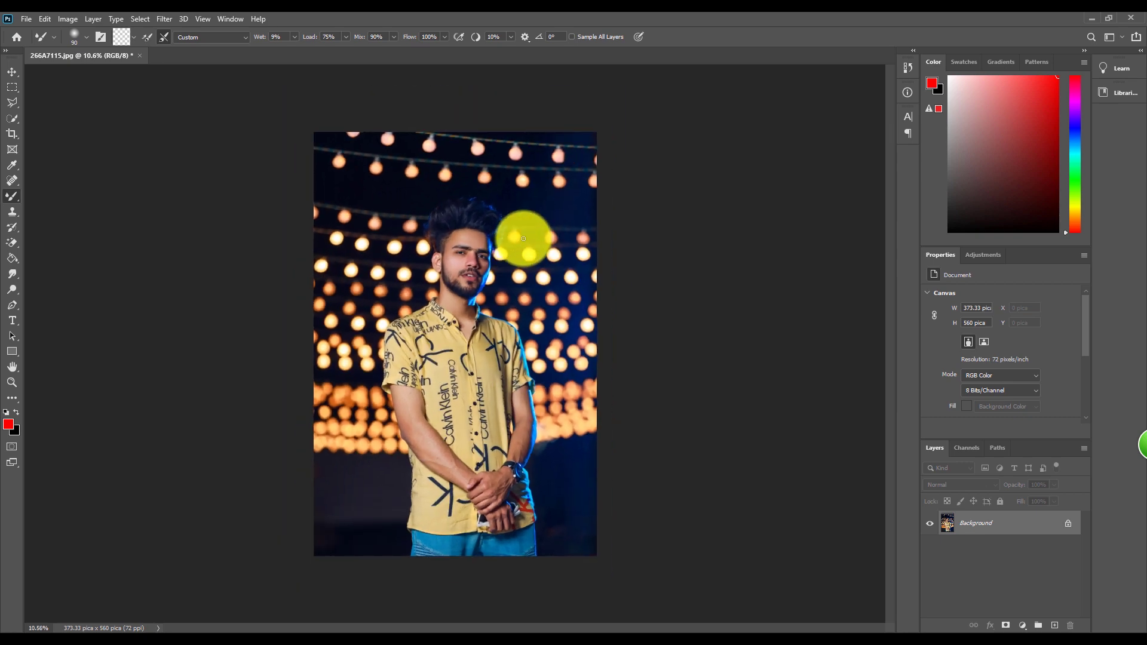
- Duplicate the photo to Layer 1 and grade it with the Red black tone Camera Raw preset
{"action": "key", "text": "ctrl+j"}
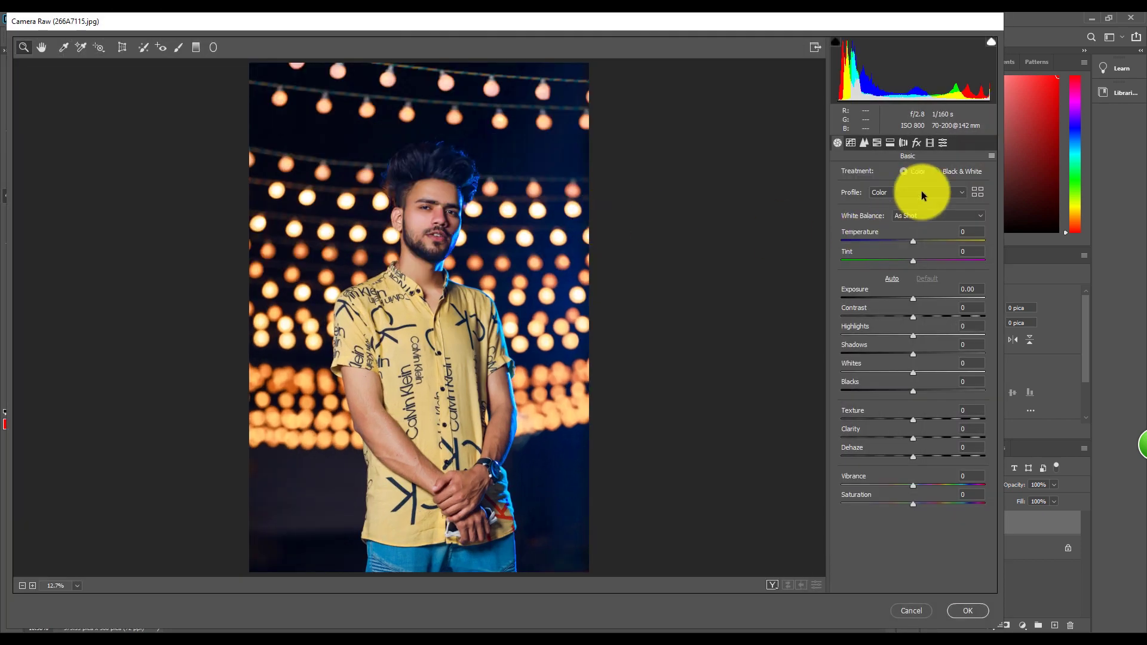
{"action": "left_click", "coordinate": [943, 143]}
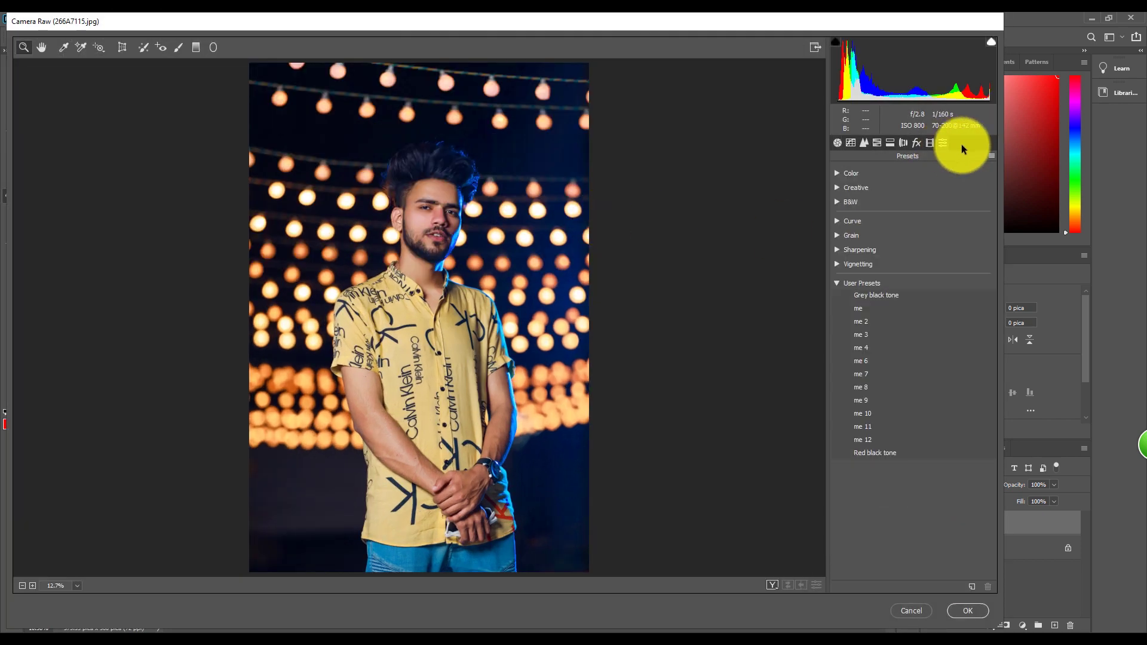
{"action": "left_click", "coordinate": [897, 296]}
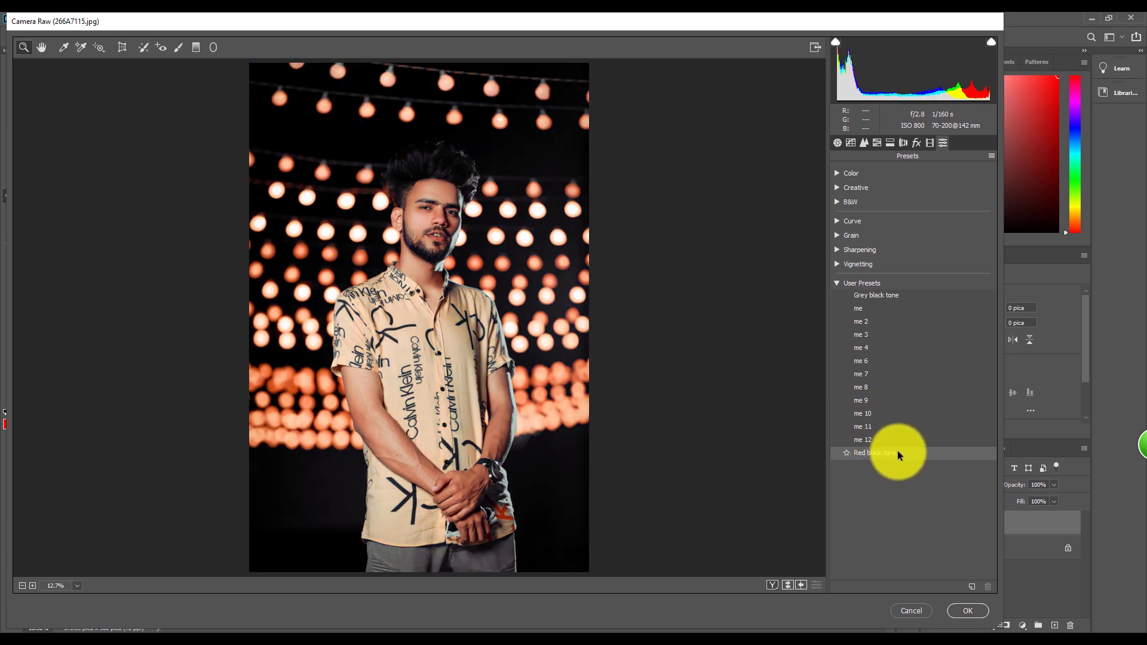
{"action": "left_click", "coordinate": [897, 453]}
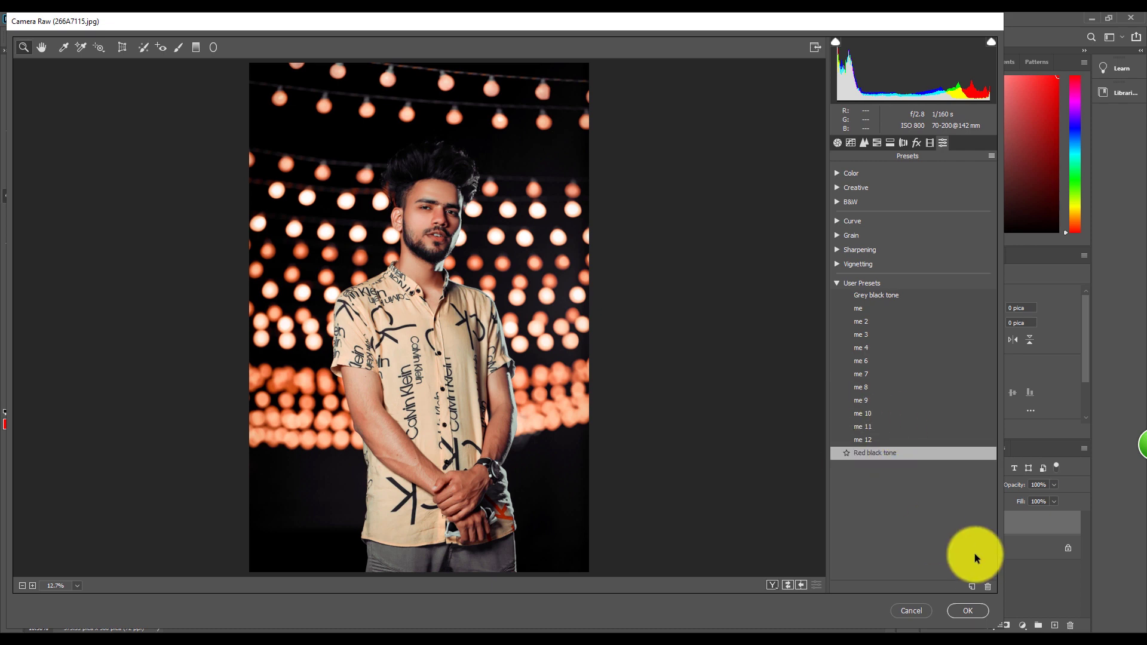
{"action": "left_click", "coordinate": [967, 610]}
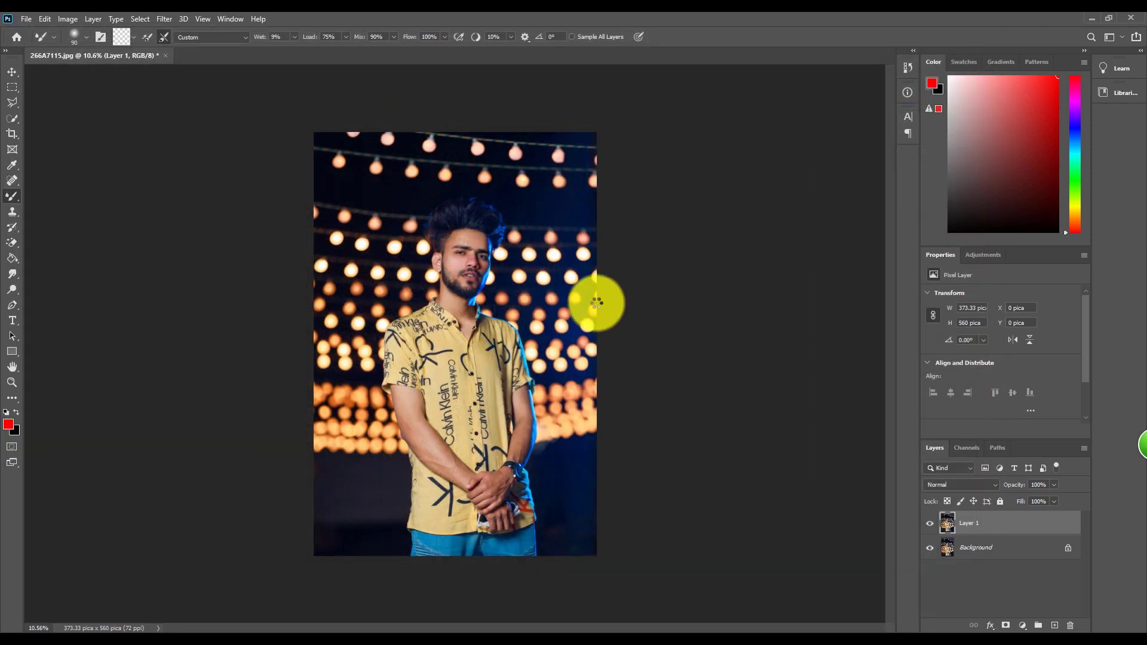
- Set Layer 1 to 60% opacity, compare it on and off, then merge it down
{"action": "scroll", "coordinate": [494, 241], "scroll_direction": "up", "scroll_amount": 2}
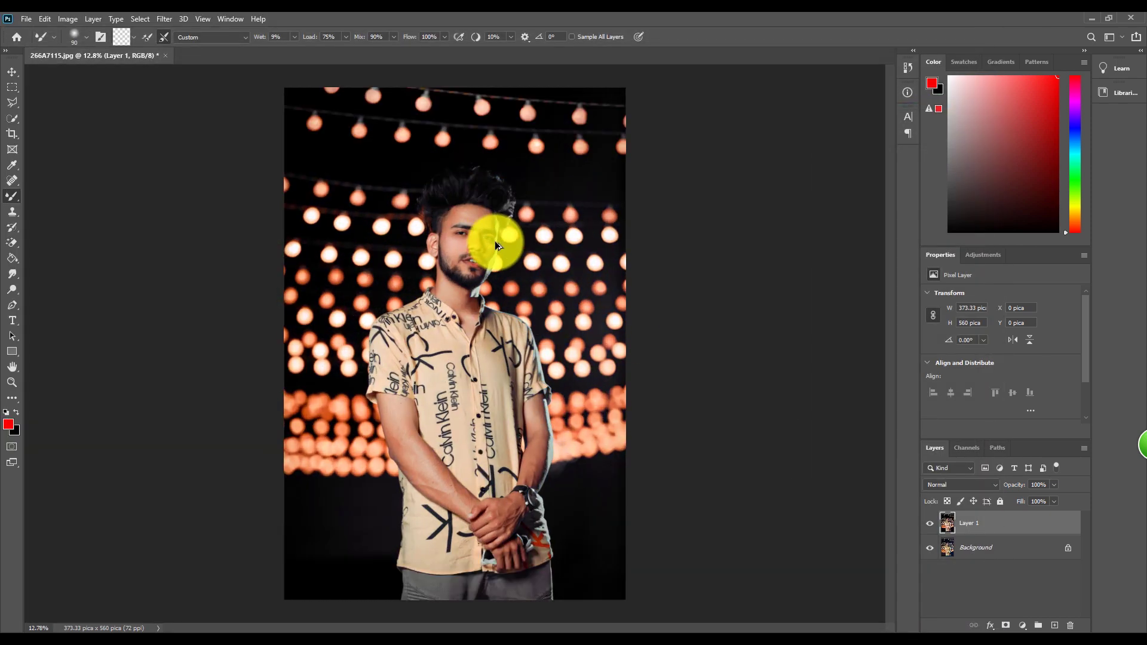
{"action": "left_click", "coordinate": [1054, 485]}
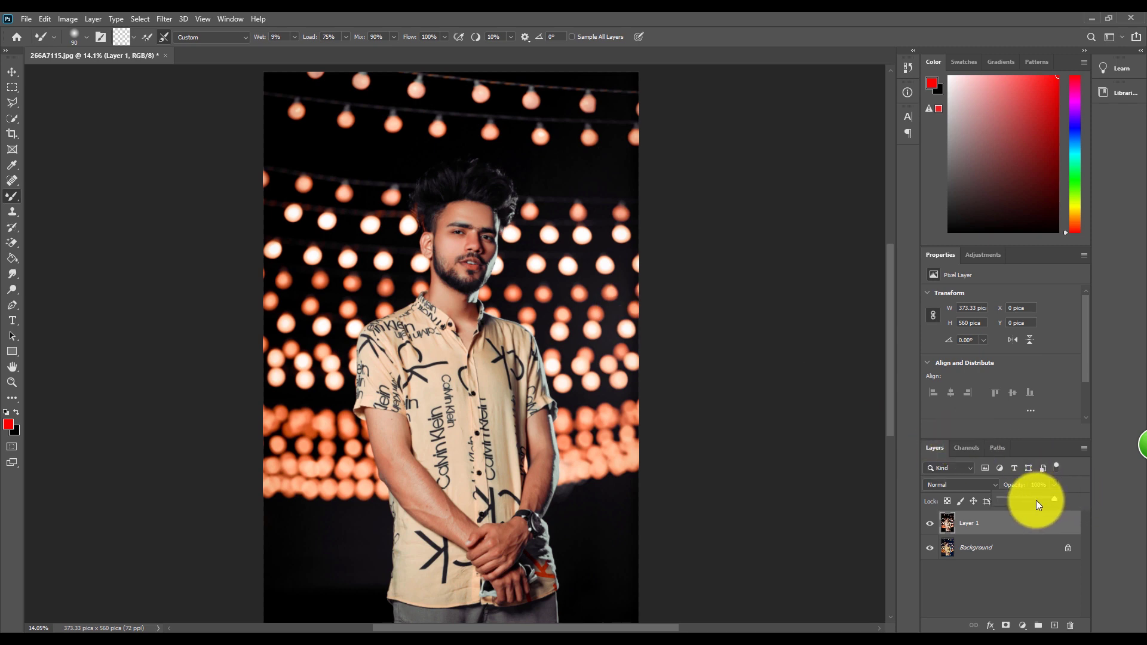
{"action": "left_click", "coordinate": [1029, 500]}
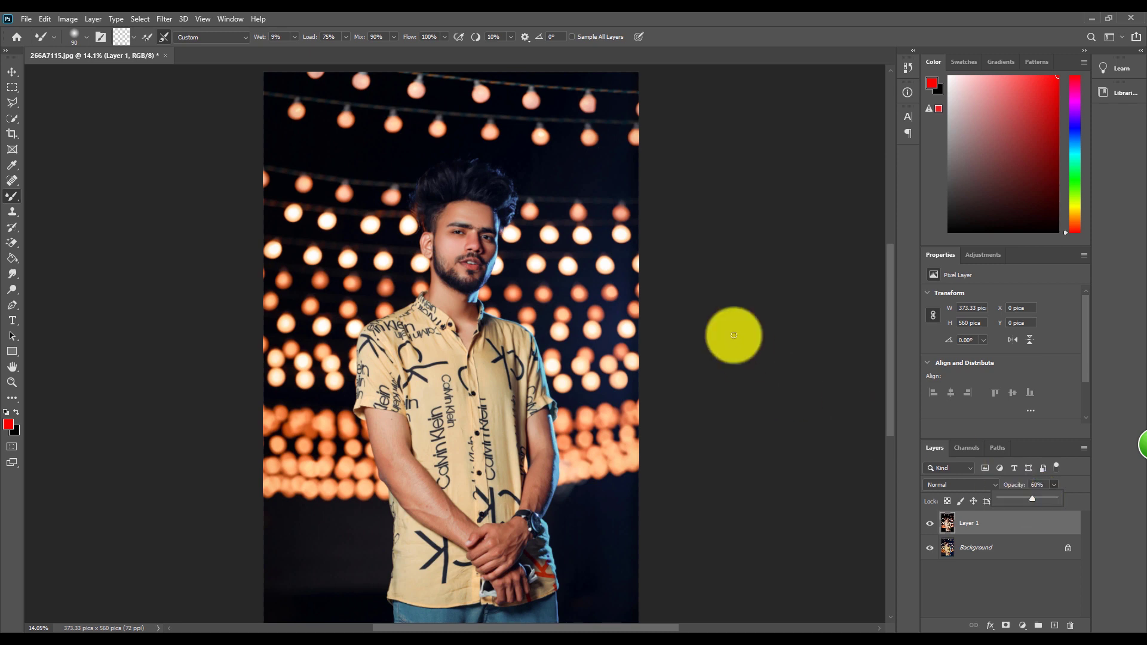
{"action": "left_click", "coordinate": [929, 524]}
{"action": "left_click", "coordinate": [930, 525]}
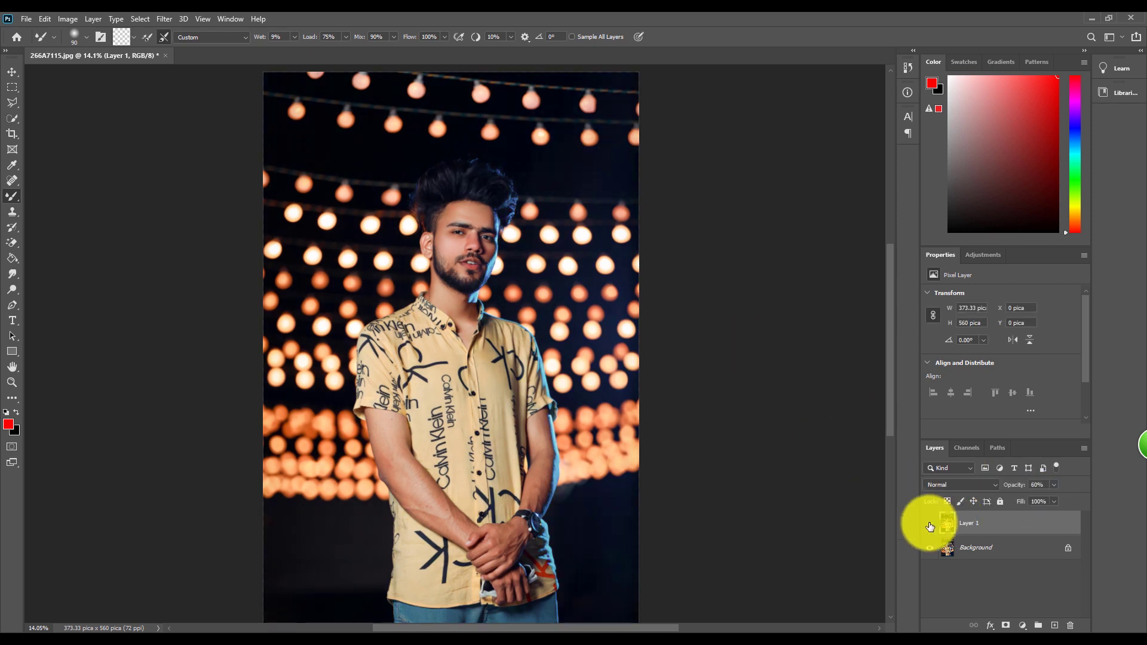
{"action": "left_click", "coordinate": [929, 525]}
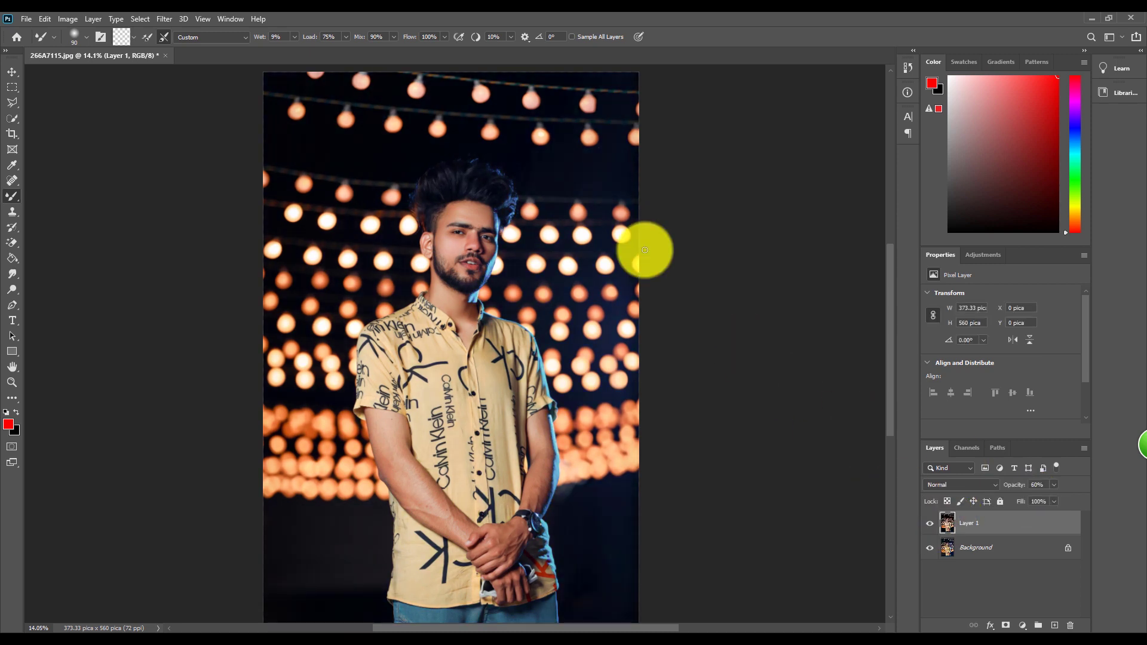
{"action": "scroll", "coordinate": [560, 200], "scroll_direction": "down", "scroll_amount": 3}
{"action": "scroll", "coordinate": [564, 198], "scroll_direction": "up", "scroll_amount": 2}
{"action": "key", "text": "ctrl+e"}
- Raise Blues saturation and set Contrast +3, Blacks +9, Highlights -9, Clarity +5 in Camera Raw
{"action": "key", "text": "ctrl+shift+a"}
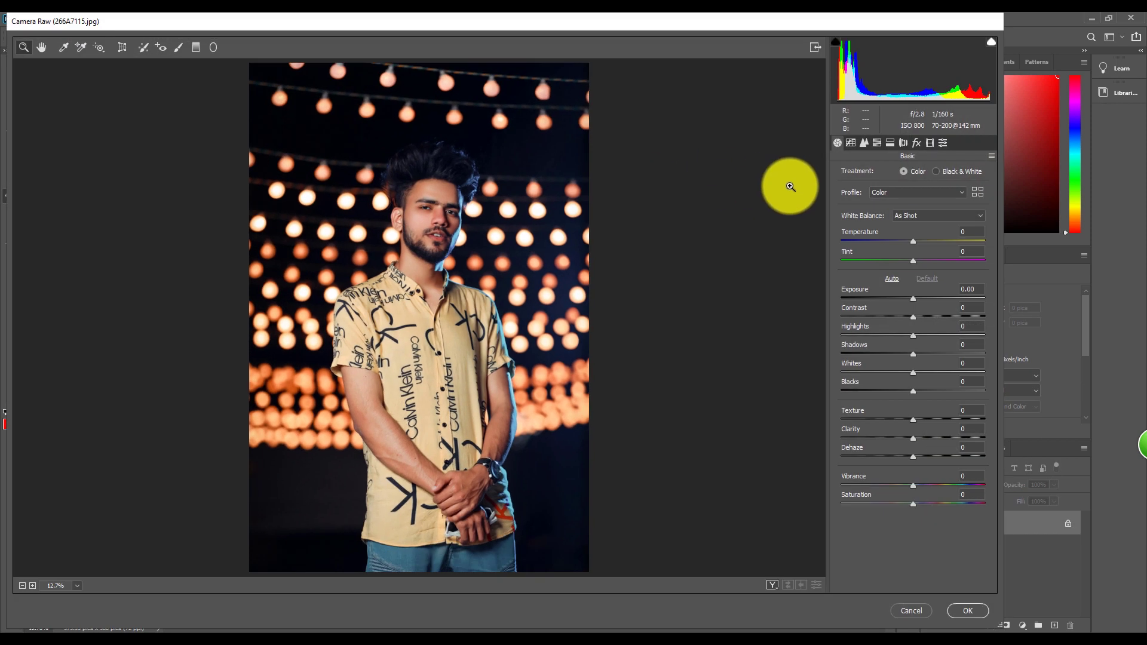
{"action": "left_click", "coordinate": [877, 142]}
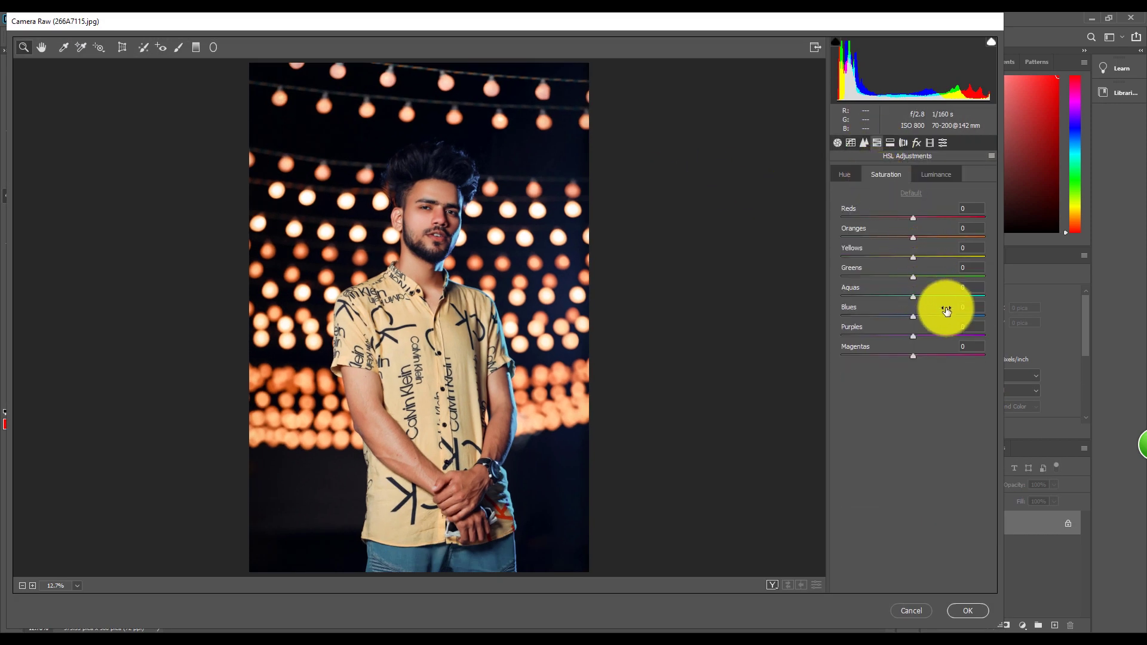
{"action": "left_click_drag", "start_coordinate": [939, 314], "coordinate": [968, 309]}
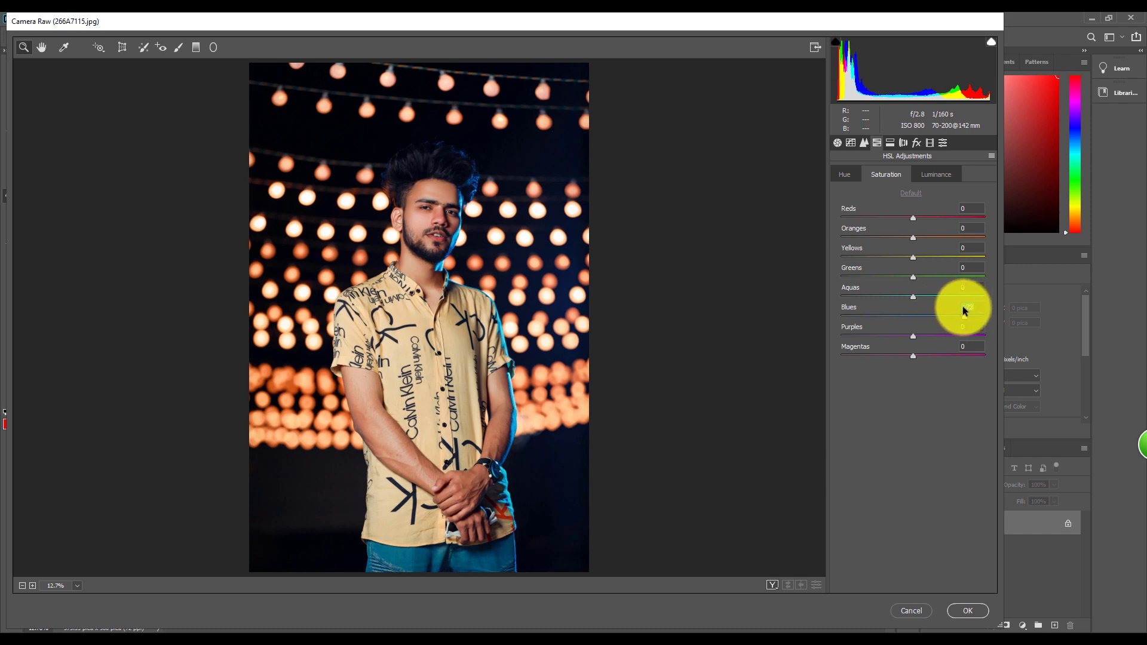
{"action": "left_click", "coordinate": [838, 142]}
{"action": "left_click_drag", "start_coordinate": [911, 321], "coordinate": [912, 318]}
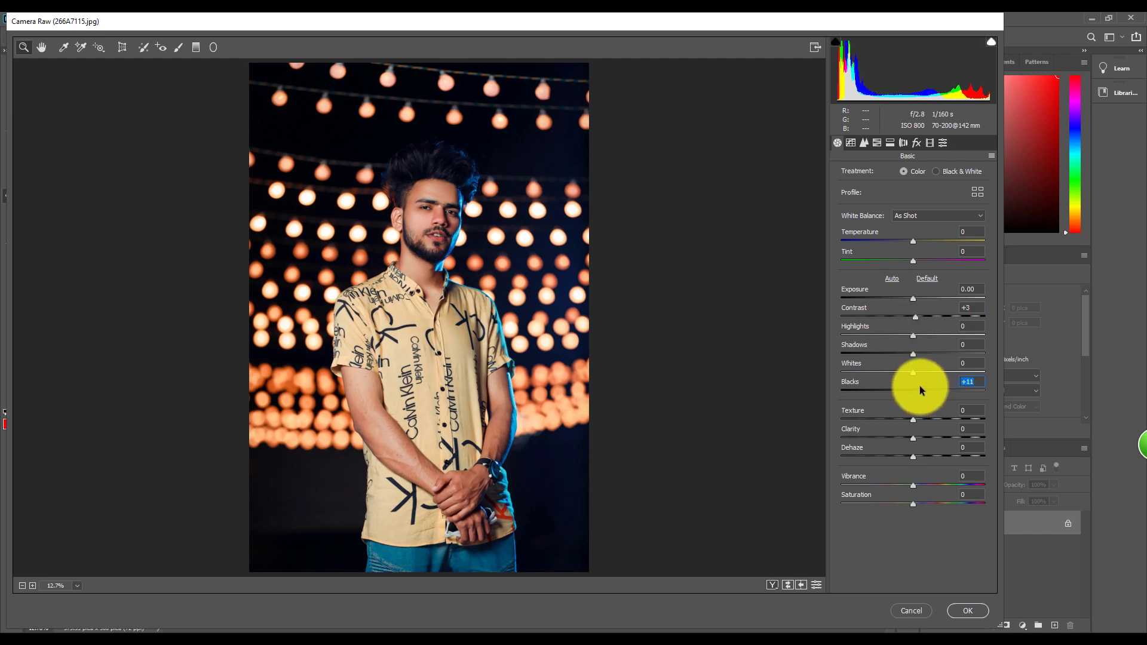
{"action": "left_click_drag", "start_coordinate": [923, 391], "coordinate": [919, 391]}
{"action": "left_click_drag", "start_coordinate": [912, 335], "coordinate": [906, 335]}
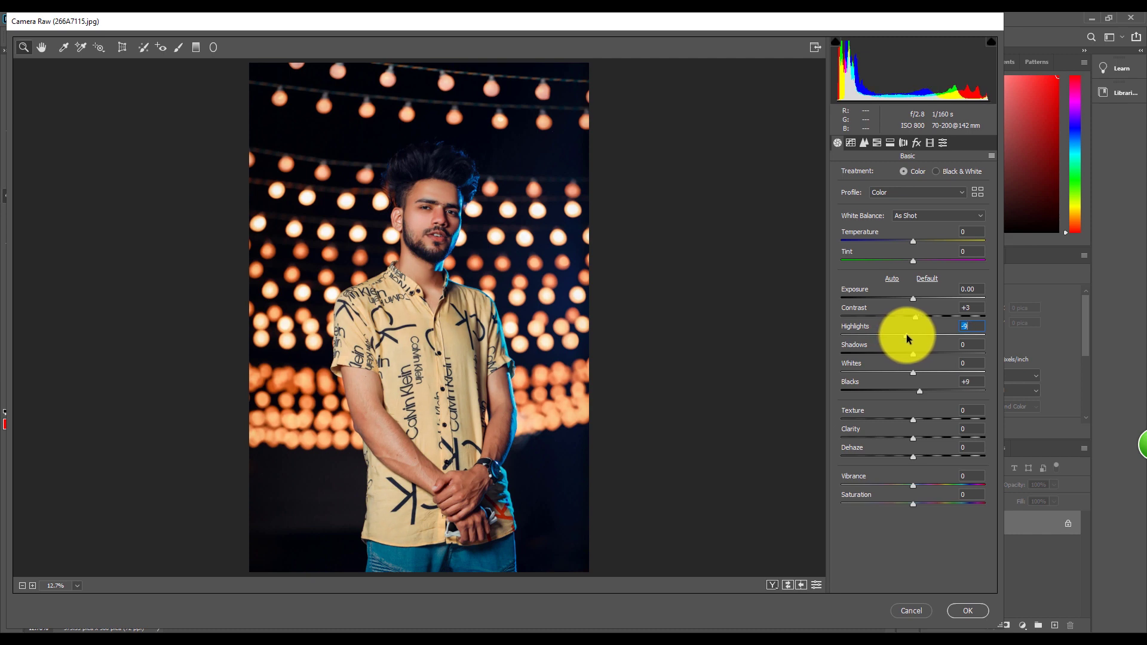
{"action": "left_click_drag", "start_coordinate": [913, 442], "coordinate": [917, 443]}
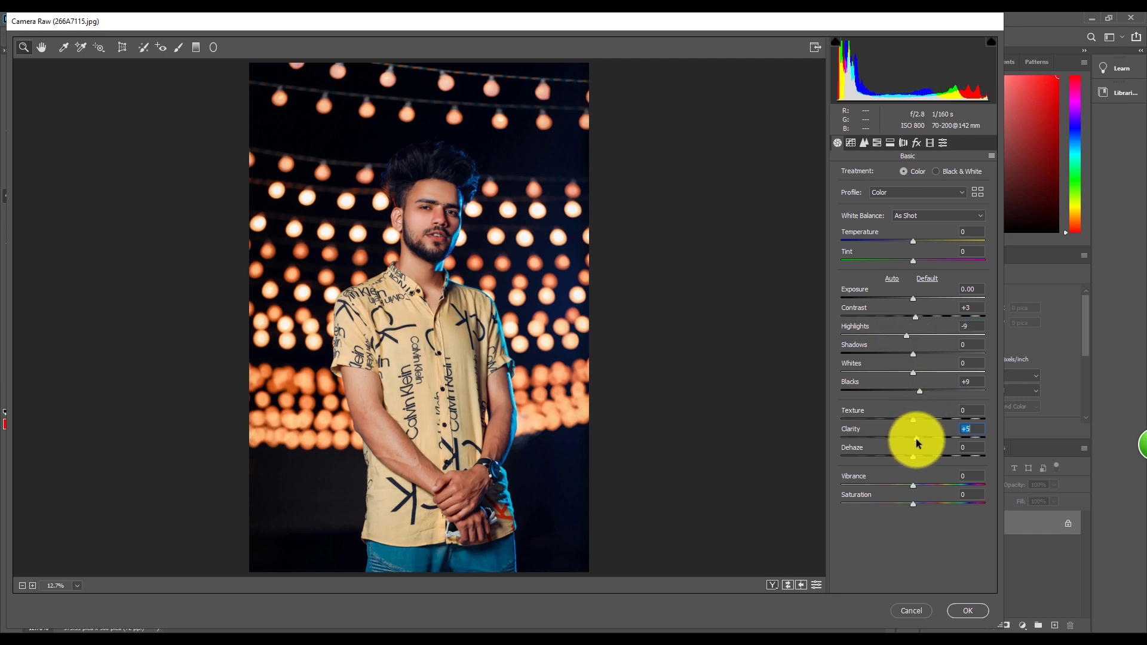
- Boost the Blue Primary saturation in Calibration and apply the Camera Raw pass
{"action": "left_click", "coordinate": [943, 143]}
{"action": "left_click_drag", "start_coordinate": [913, 388], "coordinate": [919, 385]}
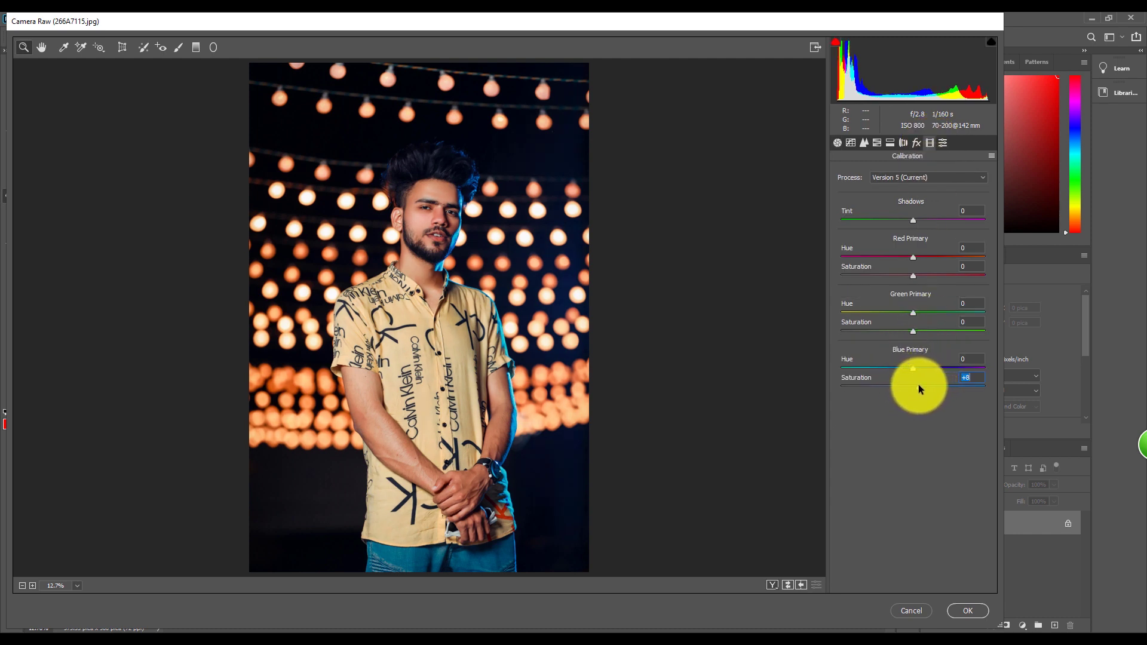
{"action": "left_click", "coordinate": [966, 611]}
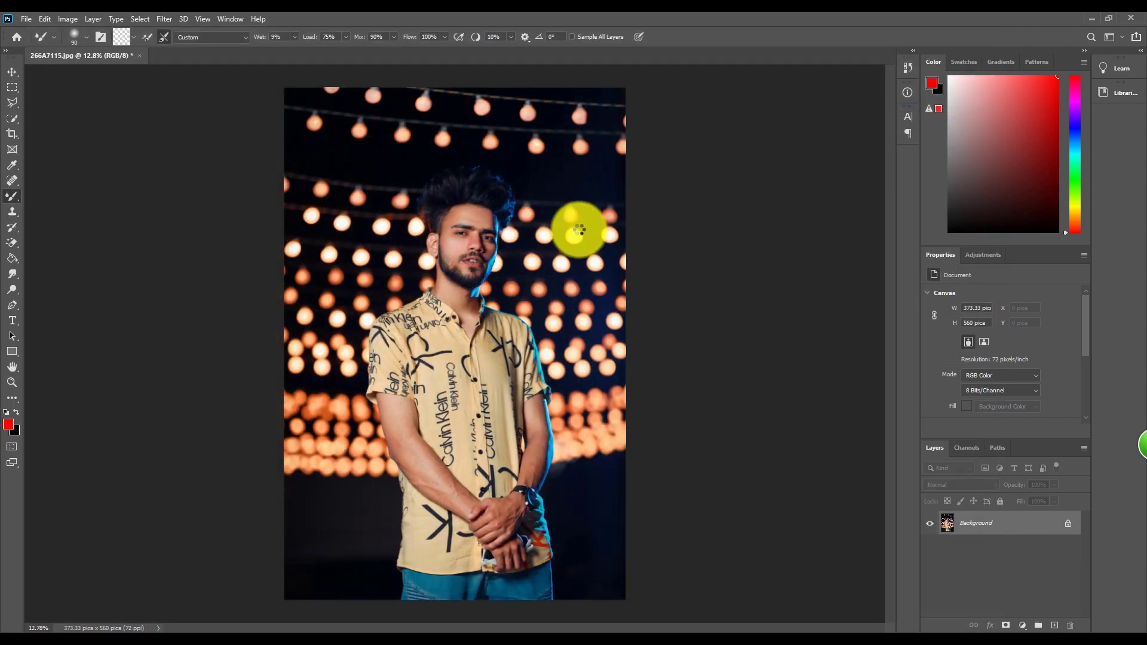
{"action": "key", "text": "ctrl+shift+a"}
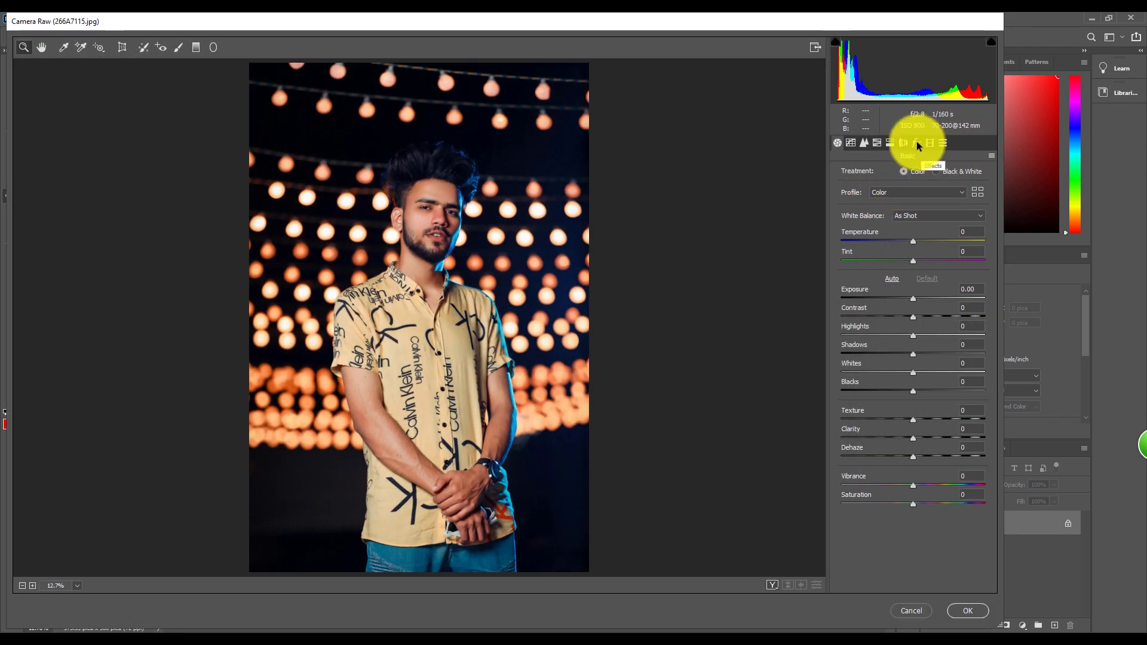
- Set the Post Crop Vignetting Amount to -7 and apply it
{"action": "left_click", "coordinate": [916, 142]}
{"action": "left_click_drag", "start_coordinate": [897, 298], "coordinate": [902, 296]}
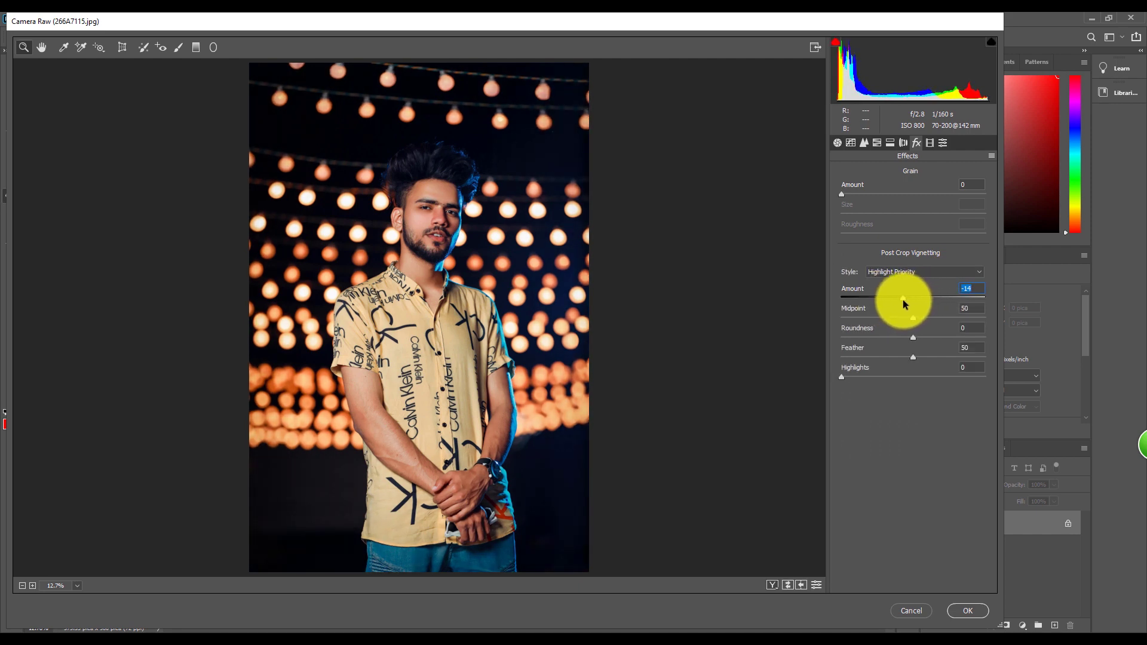
{"action": "left_click_drag", "start_coordinate": [902, 300], "coordinate": [908, 296]}
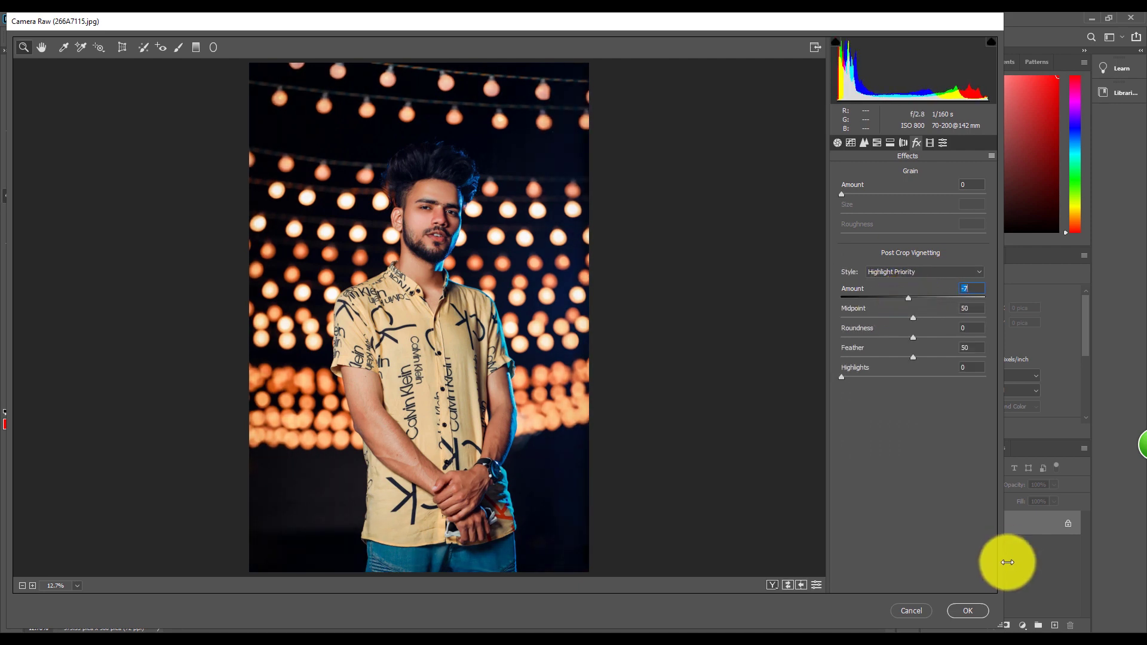
{"action": "left_click", "coordinate": [965, 609]}
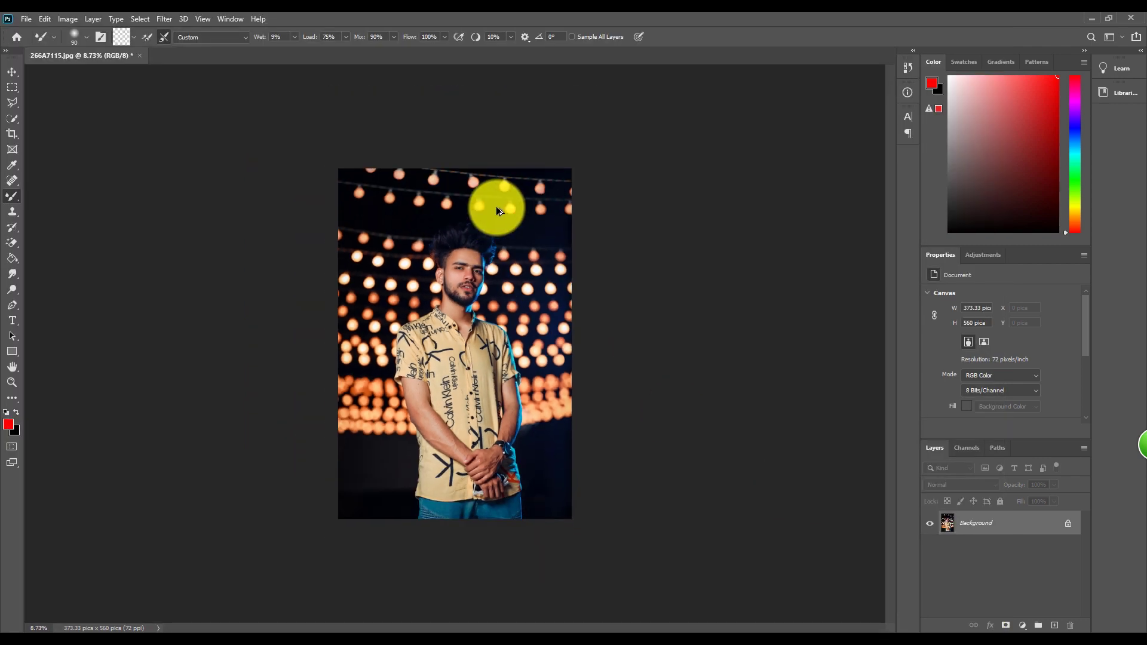
- Add Luminance noise reduction of 15 in Camera Raw's Detail panel and apply it
{"action": "scroll", "coordinate": [495, 206], "scroll_direction": "up", "scroll_amount": 3}
{"action": "scroll", "coordinate": [495, 210], "scroll_direction": "down", "scroll_amount": 3}
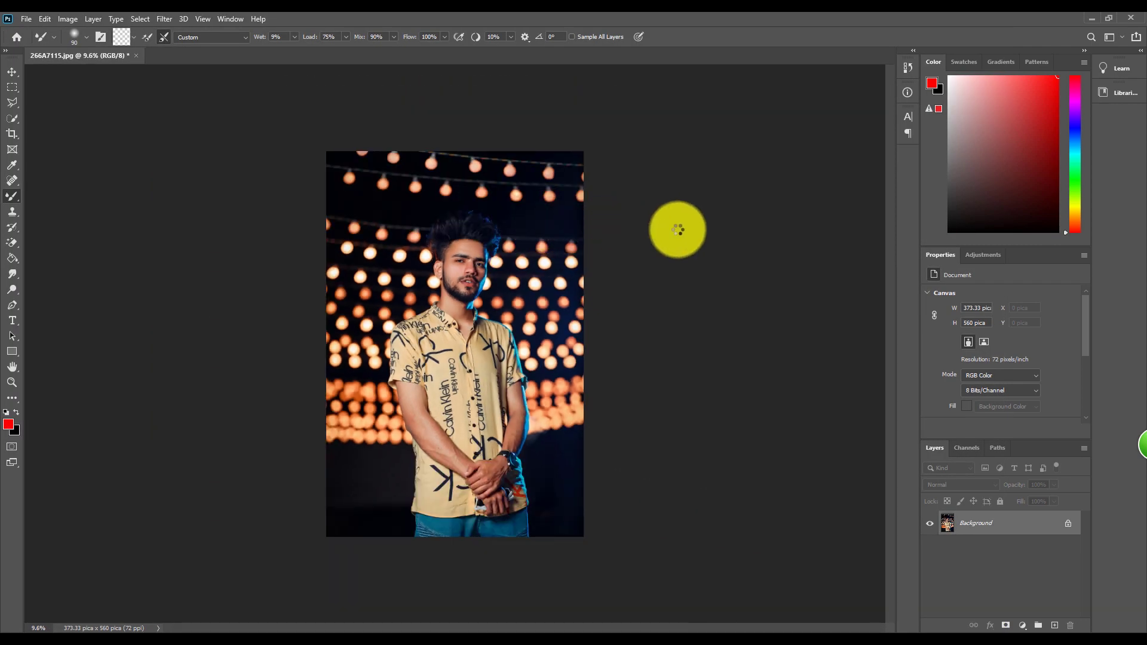
{"action": "key", "text": "ctrl+shift+a"}
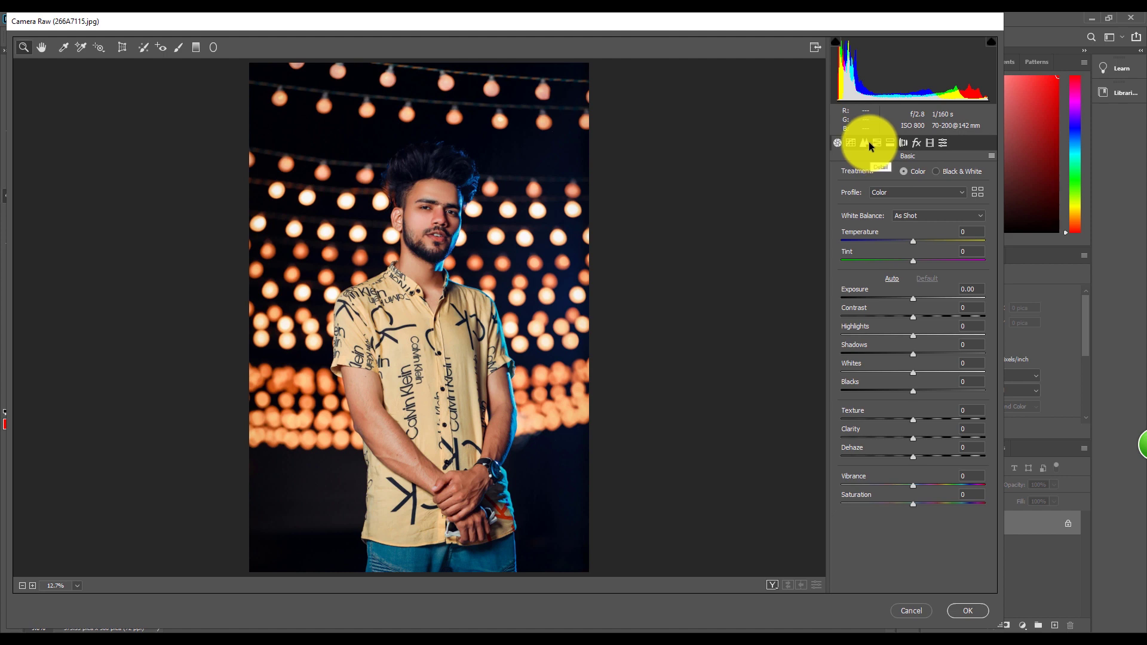
{"action": "left_click", "coordinate": [870, 143]}
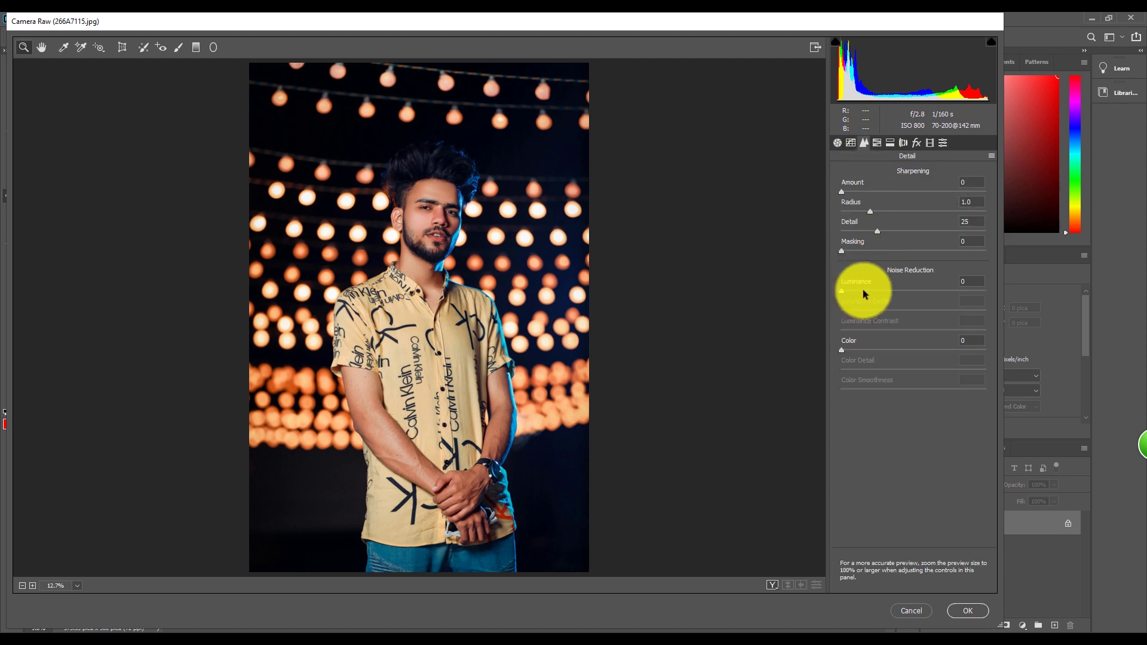
{"action": "left_click", "coordinate": [864, 289]}
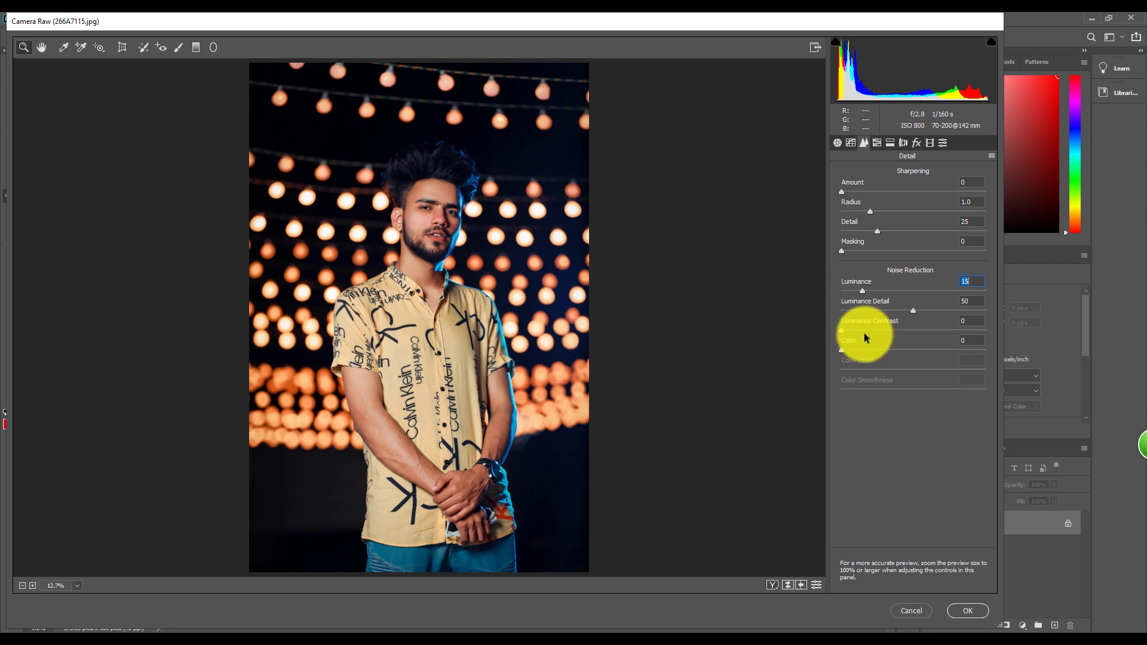
{"action": "left_click", "coordinate": [968, 611]}
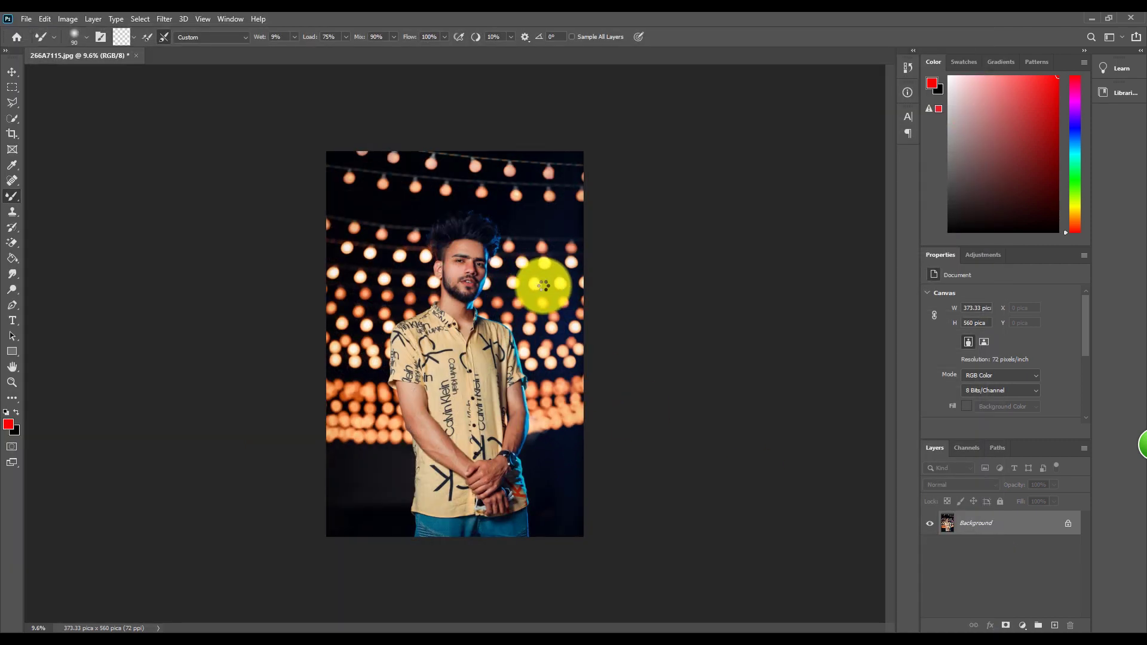
- Shift the Greens hue negative in Camera Raw's HSL Hue controls
{"action": "scroll", "coordinate": [489, 232], "scroll_direction": "up", "scroll_amount": 2}
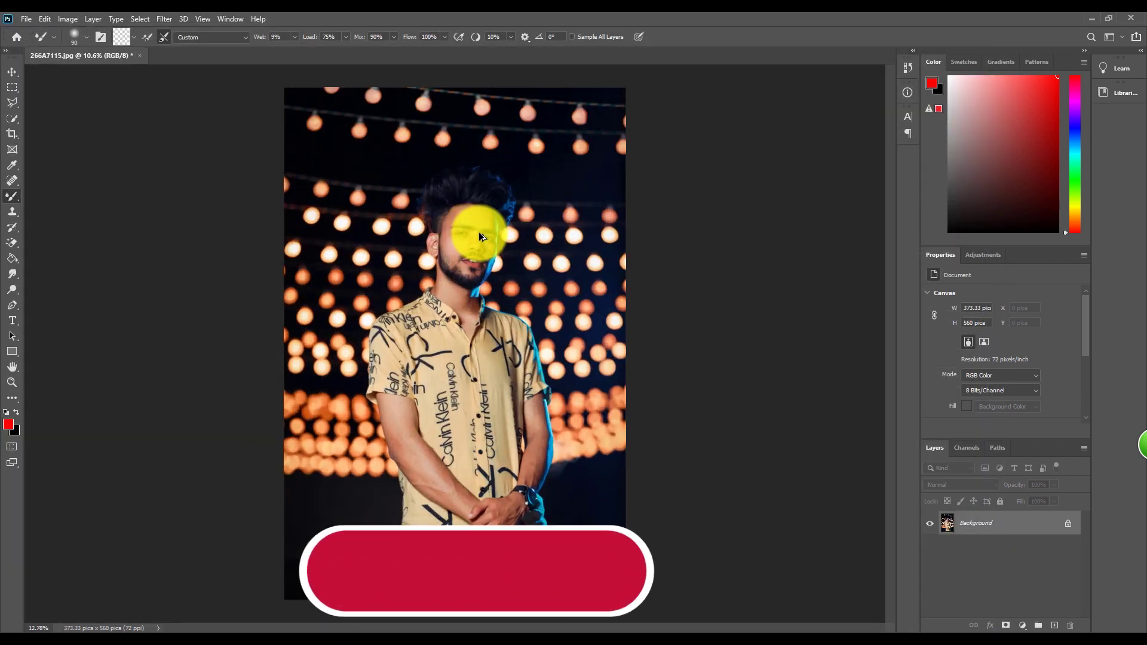
{"action": "scroll", "coordinate": [473, 222], "scroll_direction": "up", "scroll_amount": 3}
{"action": "scroll", "coordinate": [466, 211], "scroll_direction": "up", "scroll_amount": 2}
{"action": "scroll", "coordinate": [472, 213], "scroll_direction": "down", "scroll_amount": 3}
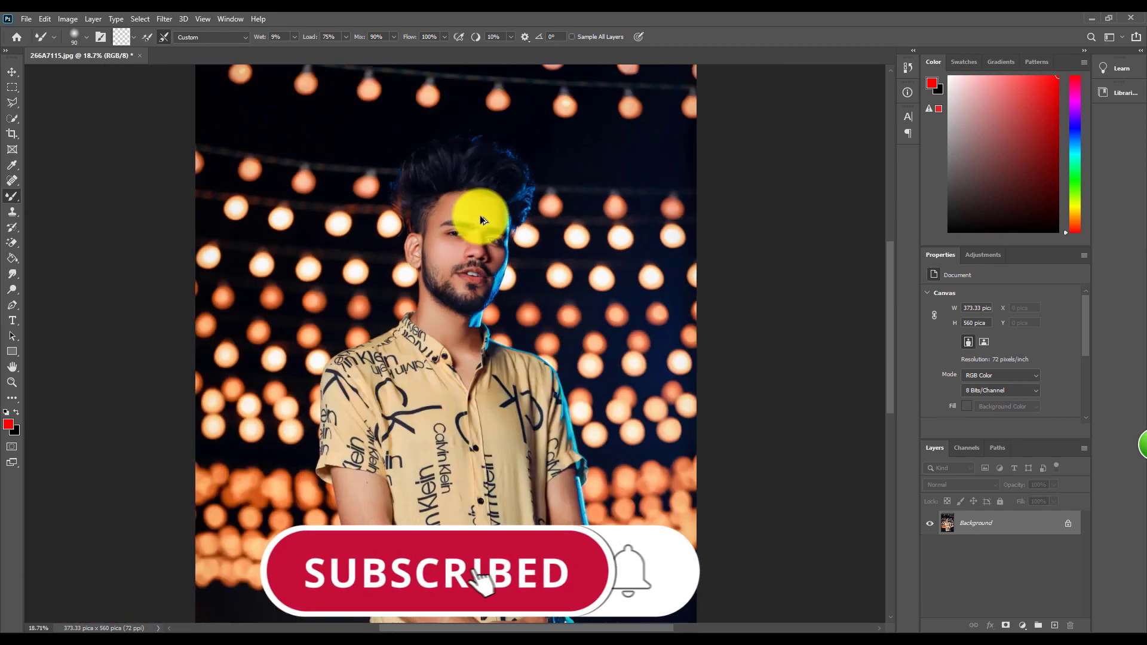
{"action": "scroll", "coordinate": [487, 214], "scroll_direction": "down", "scroll_amount": 2}
{"action": "key", "text": "ctrl+shift+a"}
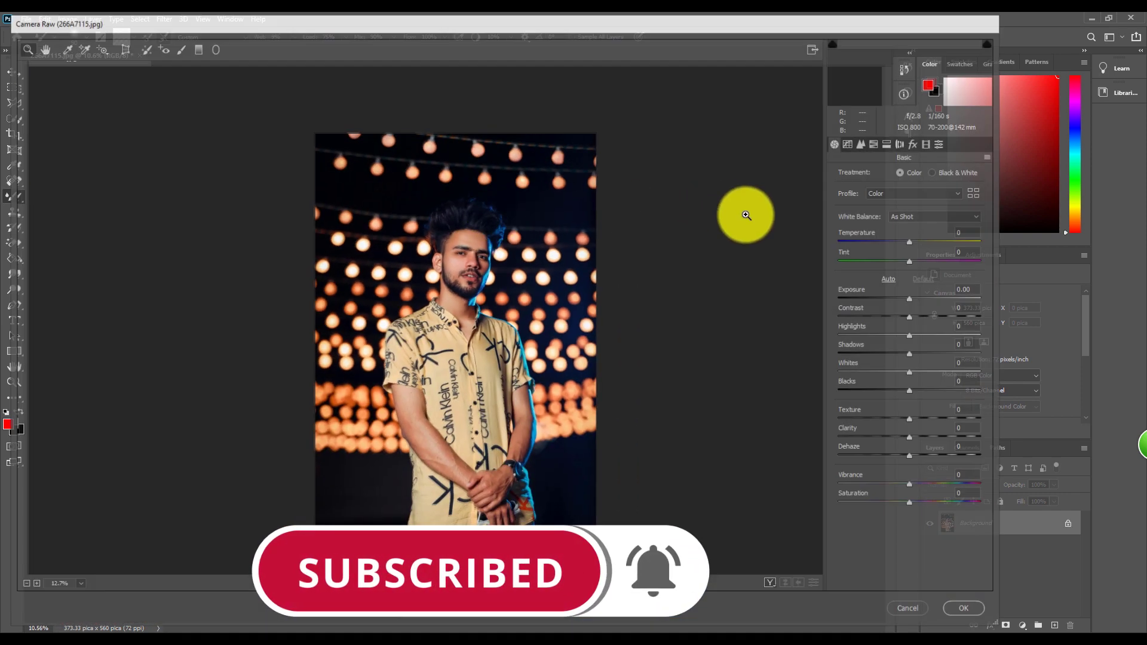
{"action": "left_click", "coordinate": [877, 143]}
{"action": "left_click", "coordinate": [886, 174]}
{"action": "key", "text": "ctrl+alt+shift+h"}
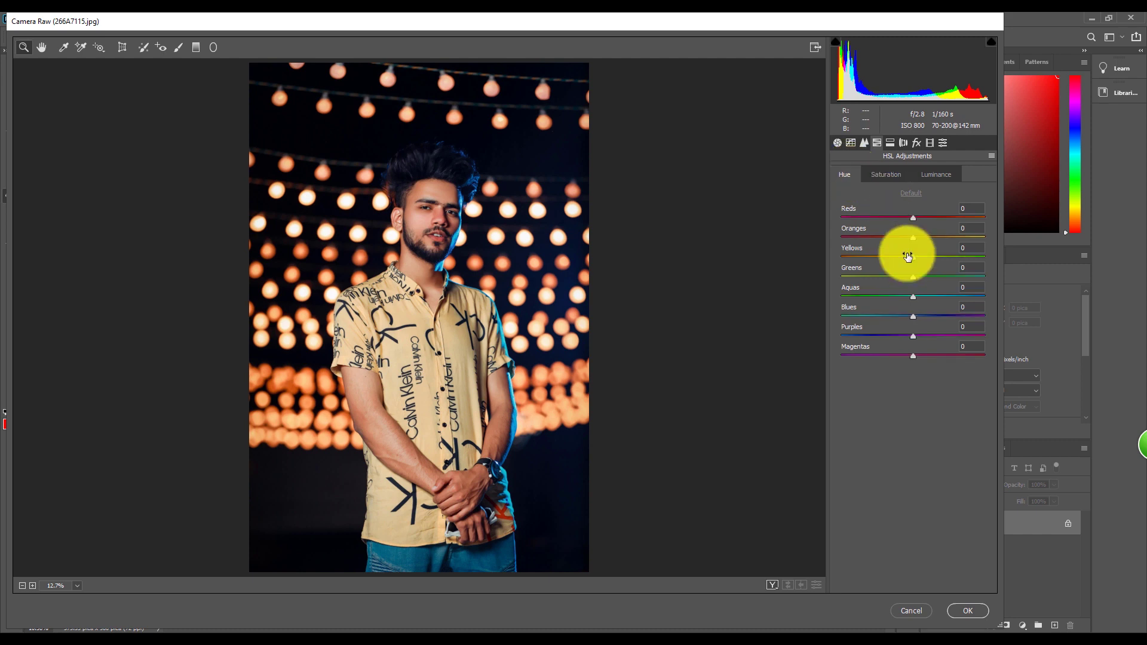
{"action": "mouse_move", "coordinate": [913, 277]}
{"action": "left_mouse_down"}
{"action": "mouse_move", "coordinate": [865, 276]}
{"action": "mouse_move", "coordinate": [899, 276]}
{"action": "left_mouse_up"}
{"action": "left_click", "coordinate": [905, 277]}
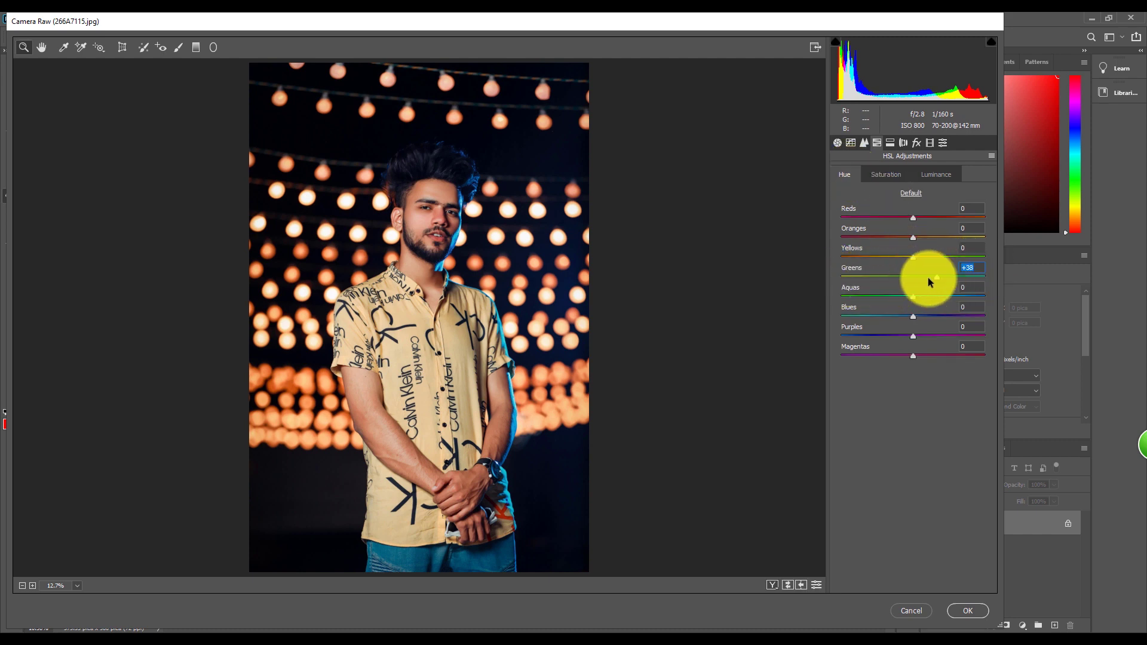
- Set Yellows hue -11, Greens -100 and Oranges +3, then apply the hue pass
{"action": "left_click", "coordinate": [896, 257]}
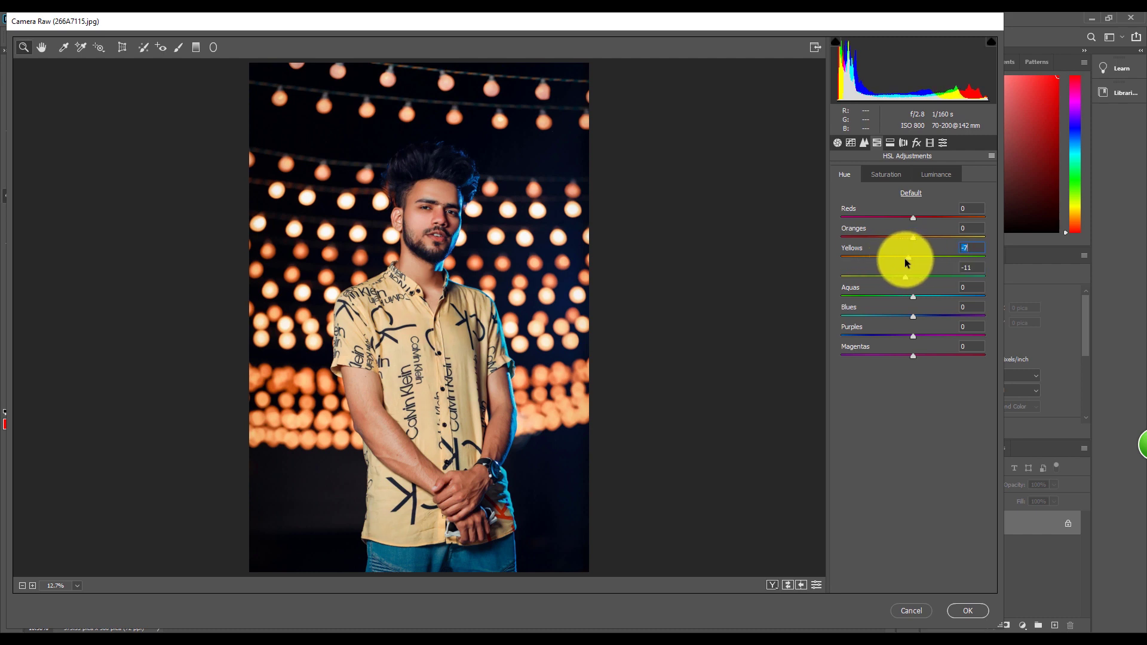
{"action": "left_click", "coordinate": [904, 259]}
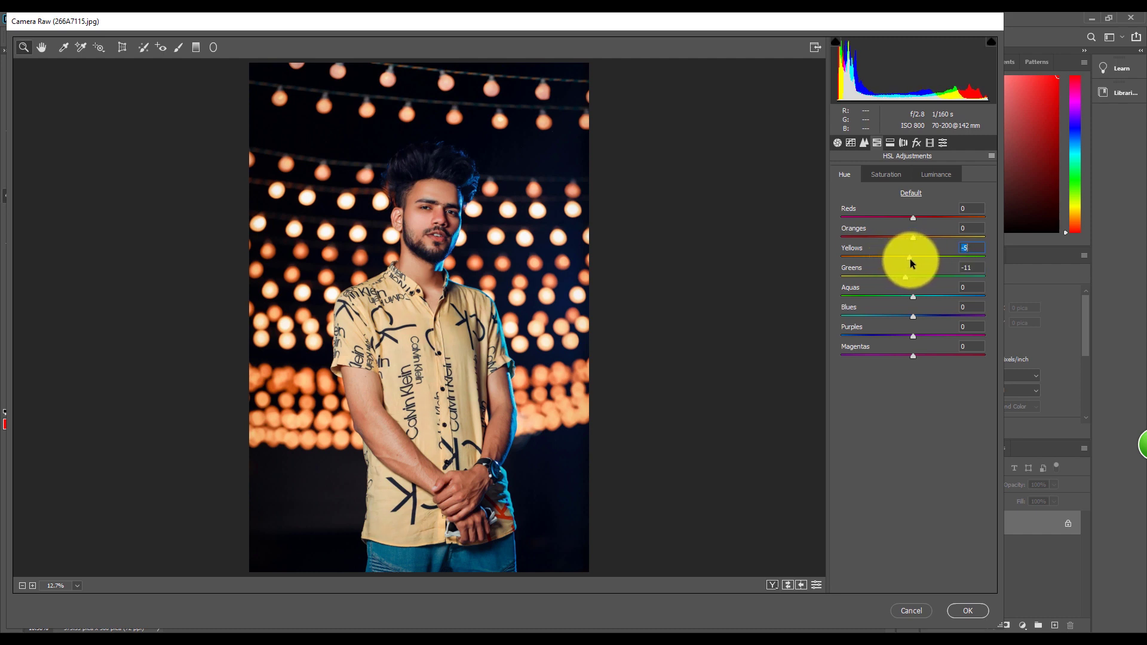
{"action": "left_click_drag", "start_coordinate": [905, 276], "coordinate": [977, 265]}
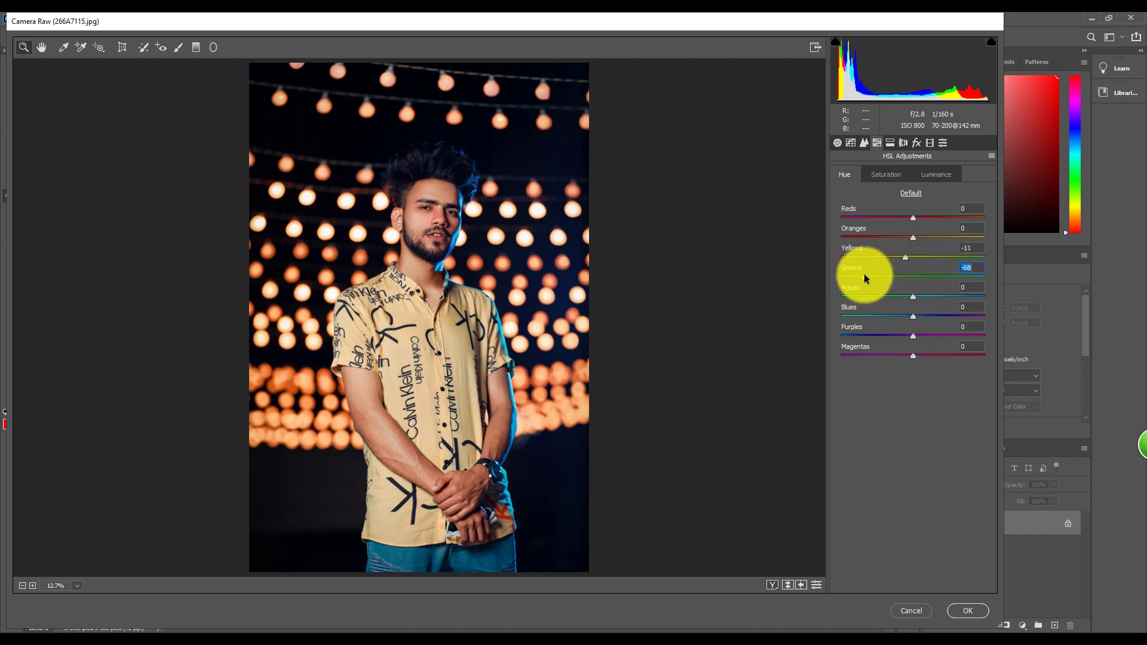
{"action": "mouse_move", "coordinate": [904, 281]}
{"action": "left_mouse_down"}
{"action": "mouse_move", "coordinate": [928, 283]}
{"action": "mouse_move", "coordinate": [844, 278]}
{"action": "left_mouse_up"}
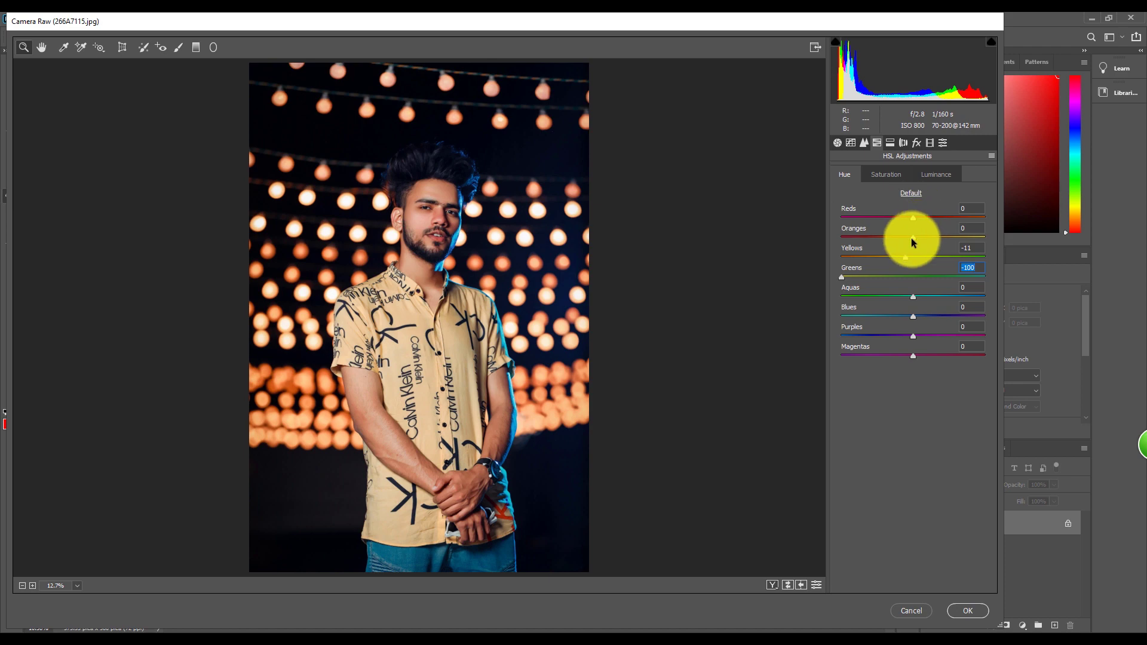
{"action": "left_click_drag", "start_coordinate": [913, 237], "coordinate": [916, 239]}
{"action": "left_click", "coordinate": [967, 610]}
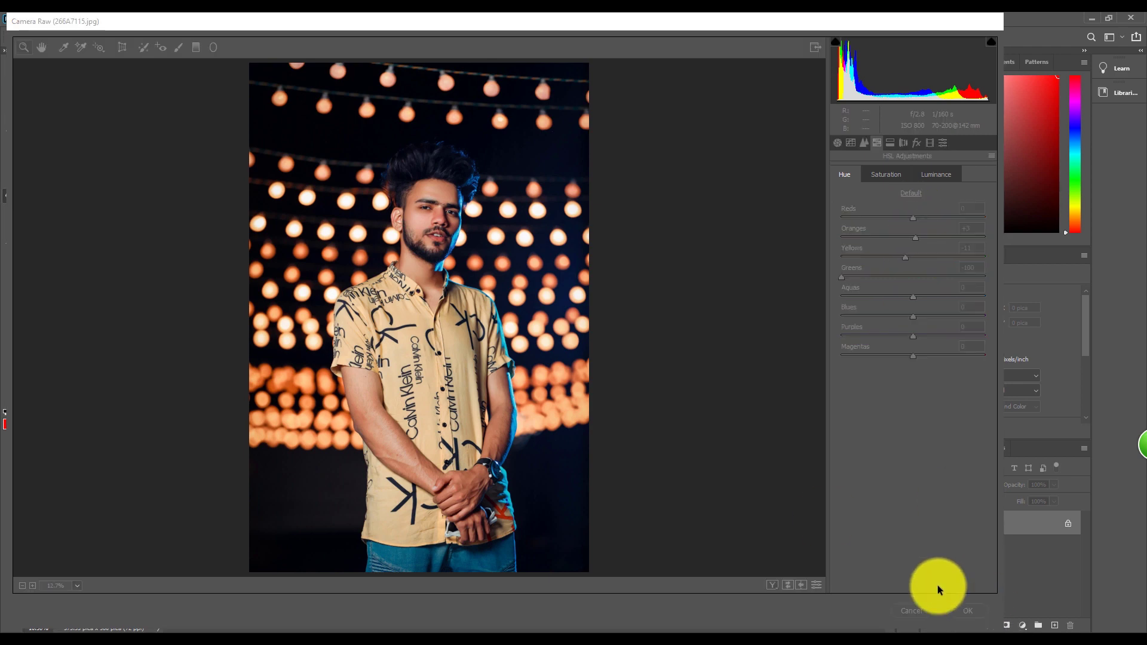
- Duplicate the background into Layer 1 and grade it with the me 8 Camera Raw user preset
{"action": "scroll", "coordinate": [502, 220], "scroll_direction": "up", "scroll_amount": 3}
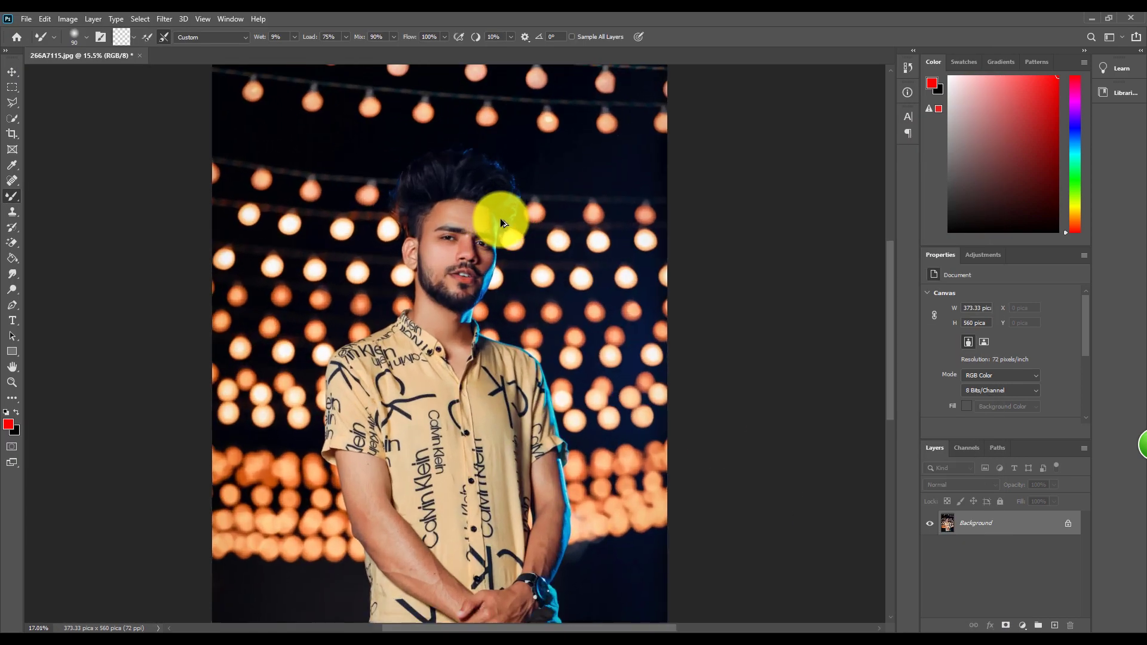
{"action": "scroll", "coordinate": [500, 217], "scroll_direction": "down", "scroll_amount": 2}
{"action": "key", "text": "ctrl+j"}
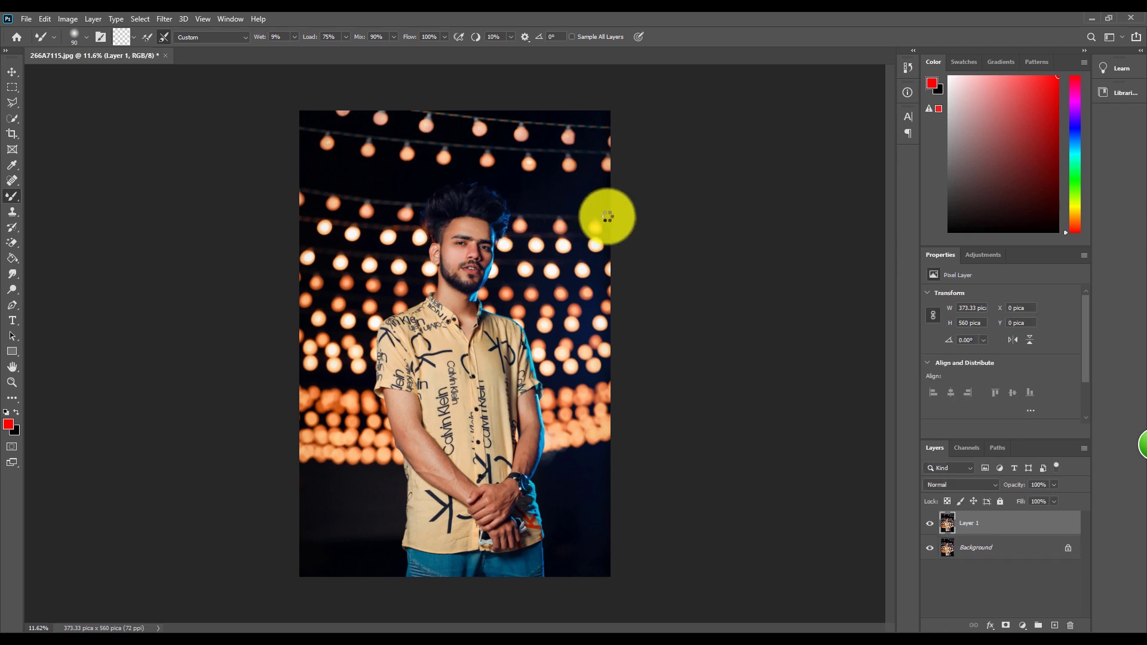
{"action": "key", "text": "ctrl+shift+a"}
{"action": "left_click", "coordinate": [943, 142]}
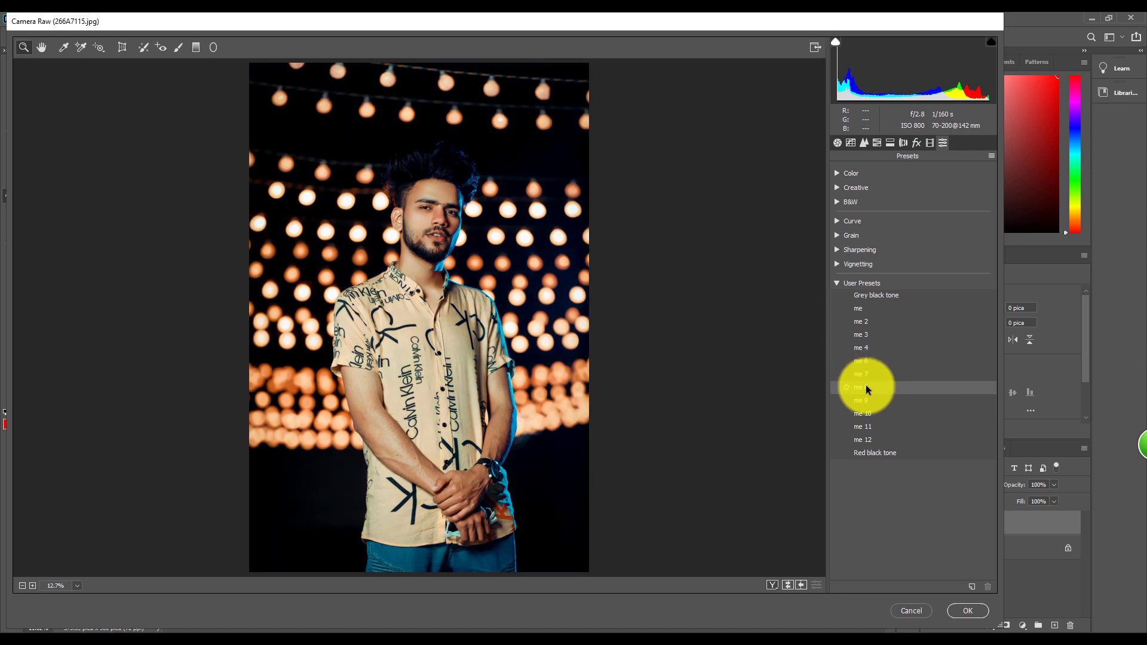
{"action": "left_click", "coordinate": [868, 388]}
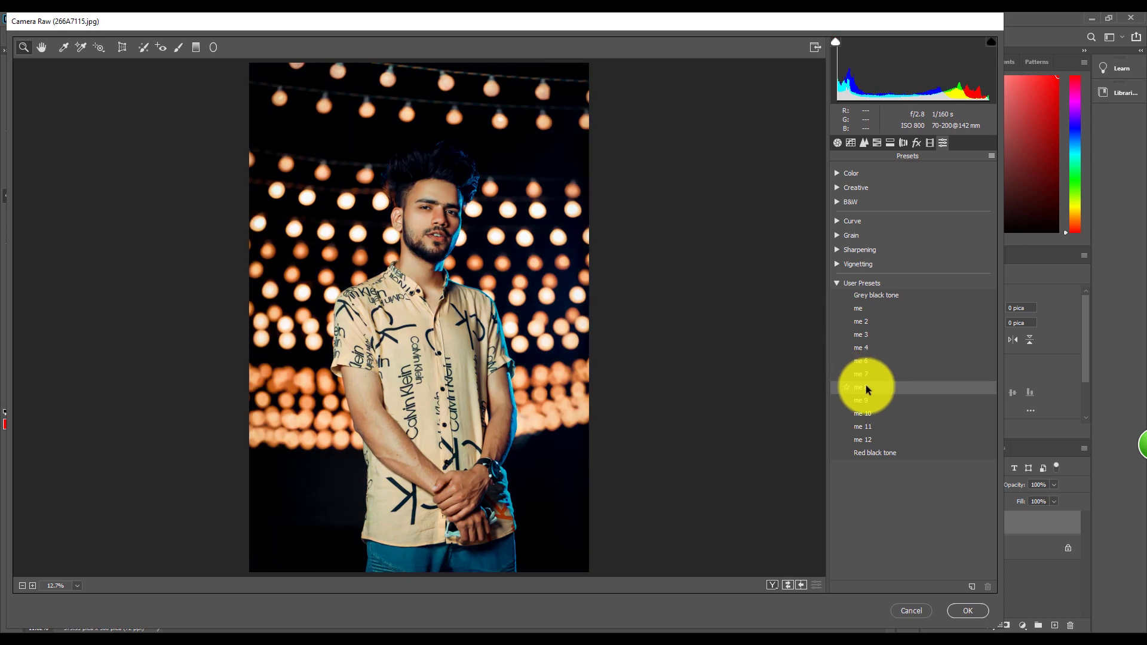
{"action": "left_click", "coordinate": [969, 615]}
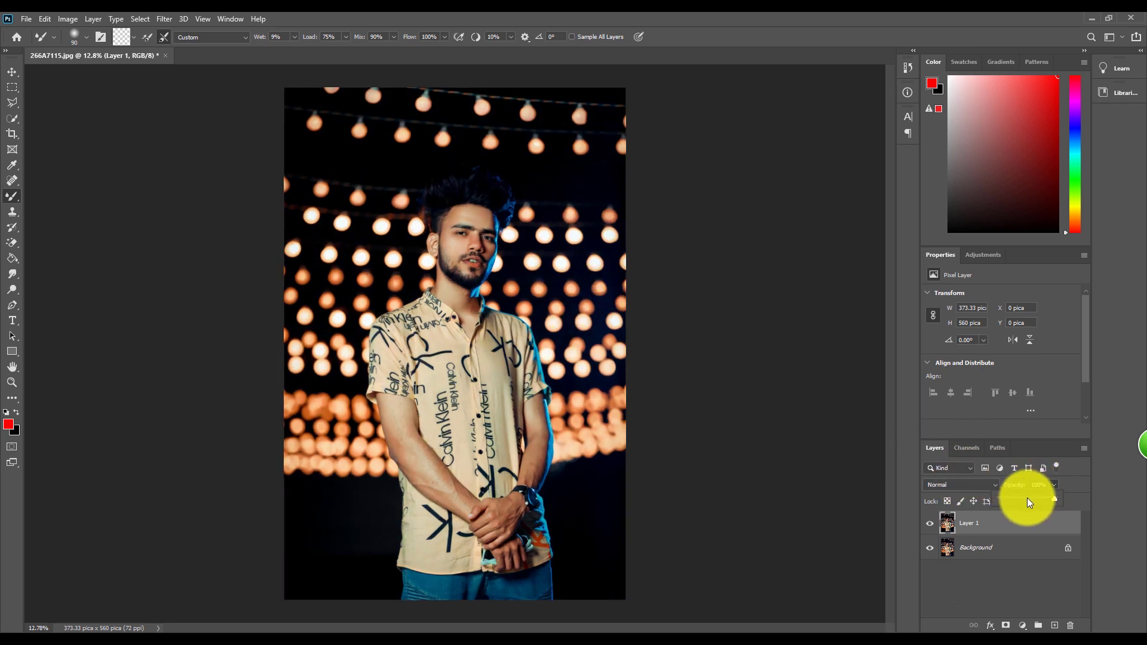
- Fade Layer 1 to 22% opacity, compare it on and off, and merge it down
{"action": "left_click", "coordinate": [1016, 499]}
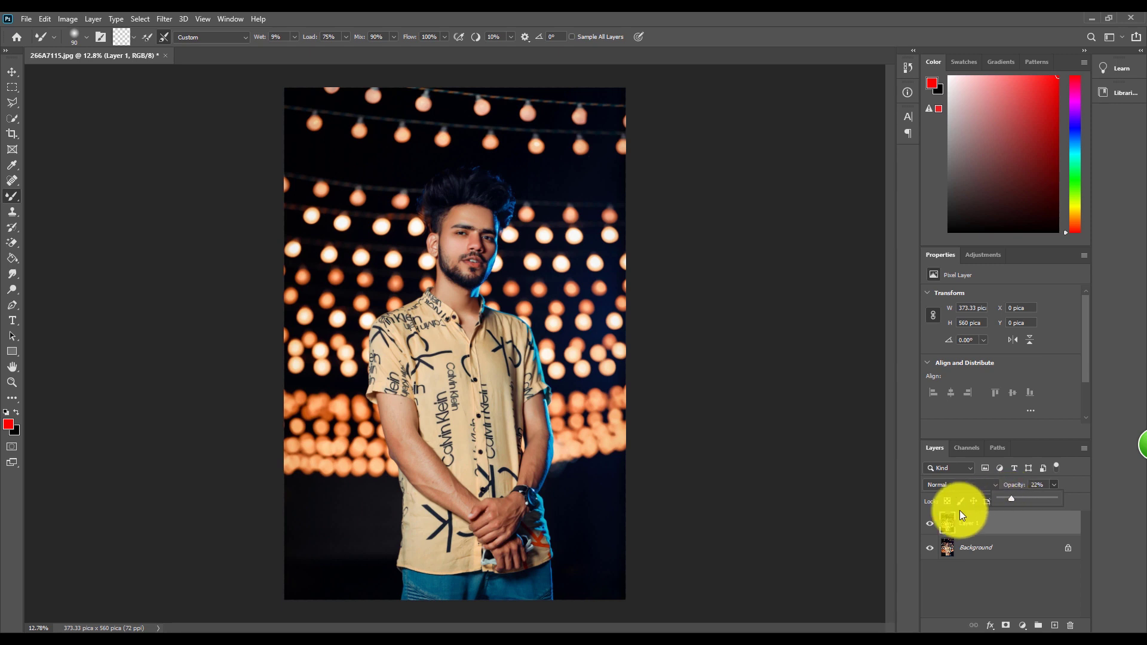
{"action": "left_click", "coordinate": [930, 523]}
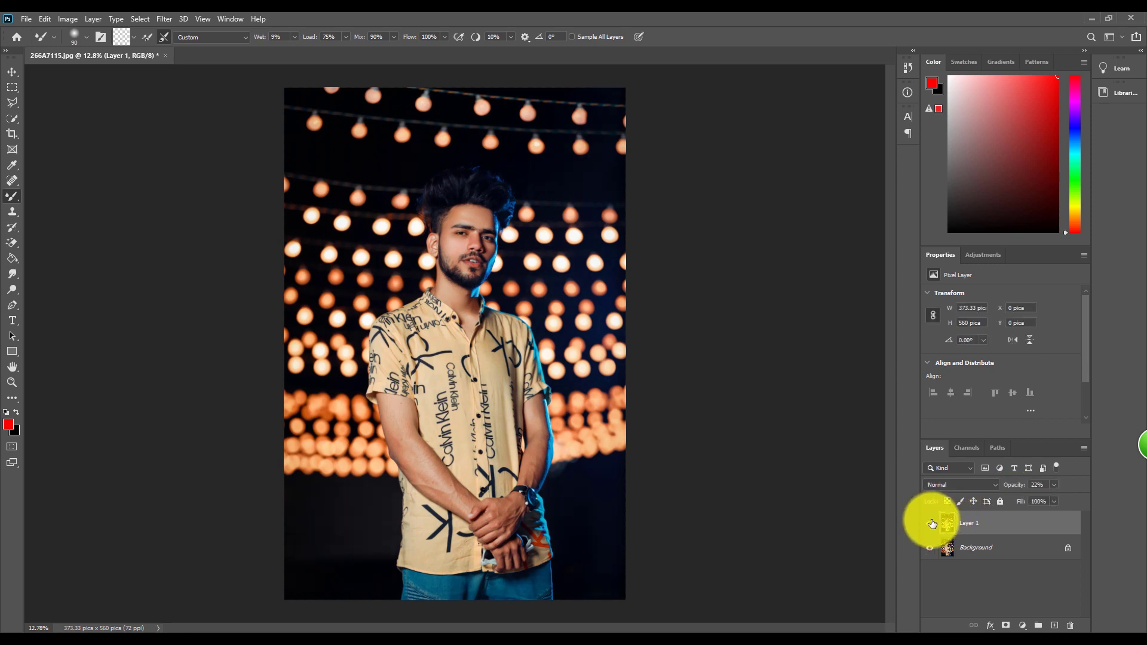
{"action": "left_click", "coordinate": [930, 523]}
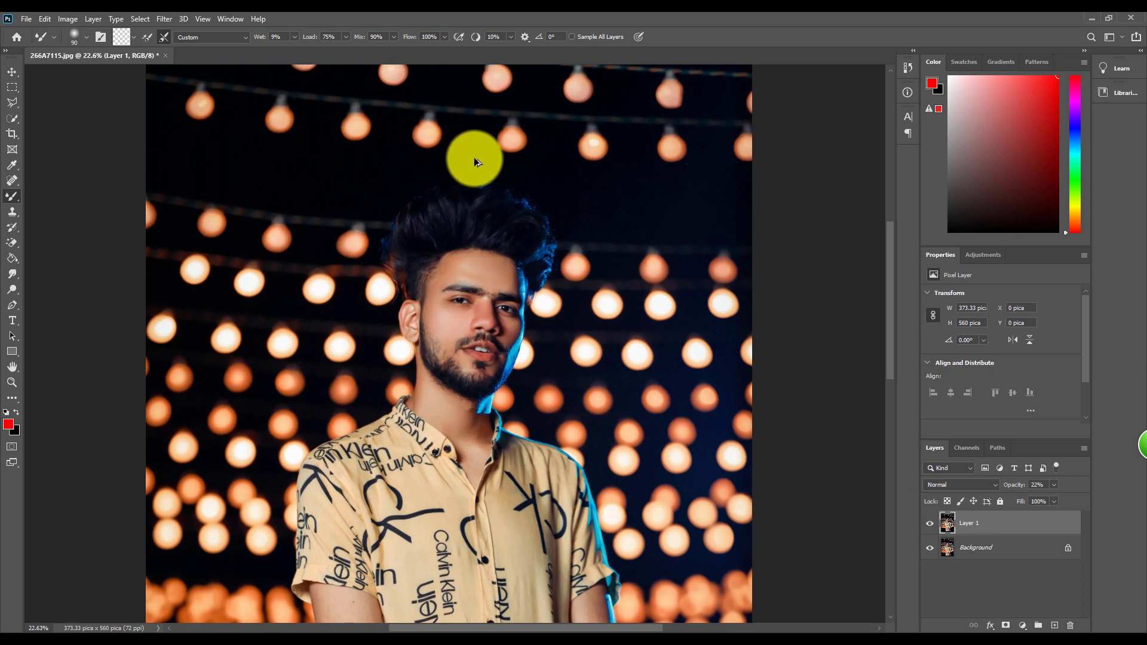
{"action": "key", "text": "ctrl+minus"}
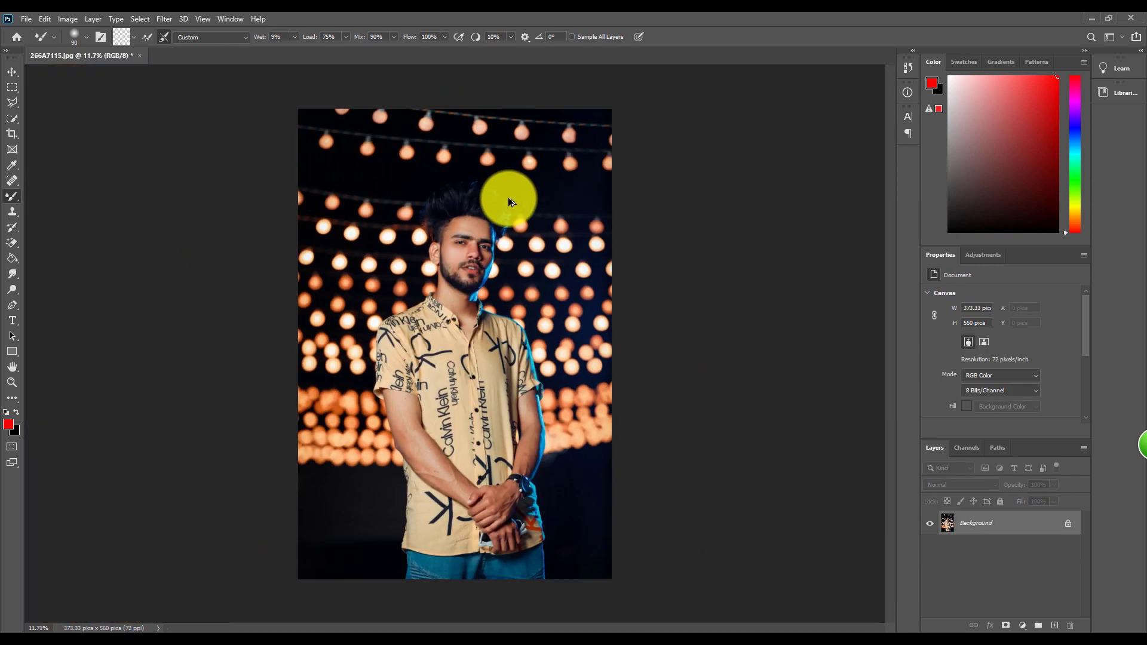
{"action": "scroll", "coordinate": [474, 203], "scroll_direction": "up", "scroll_amount": 3}
{"action": "scroll", "coordinate": [473, 203], "scroll_direction": "up", "scroll_amount": 3}
{"action": "scroll", "coordinate": [473, 203], "scroll_direction": "up", "scroll_amount": 3}
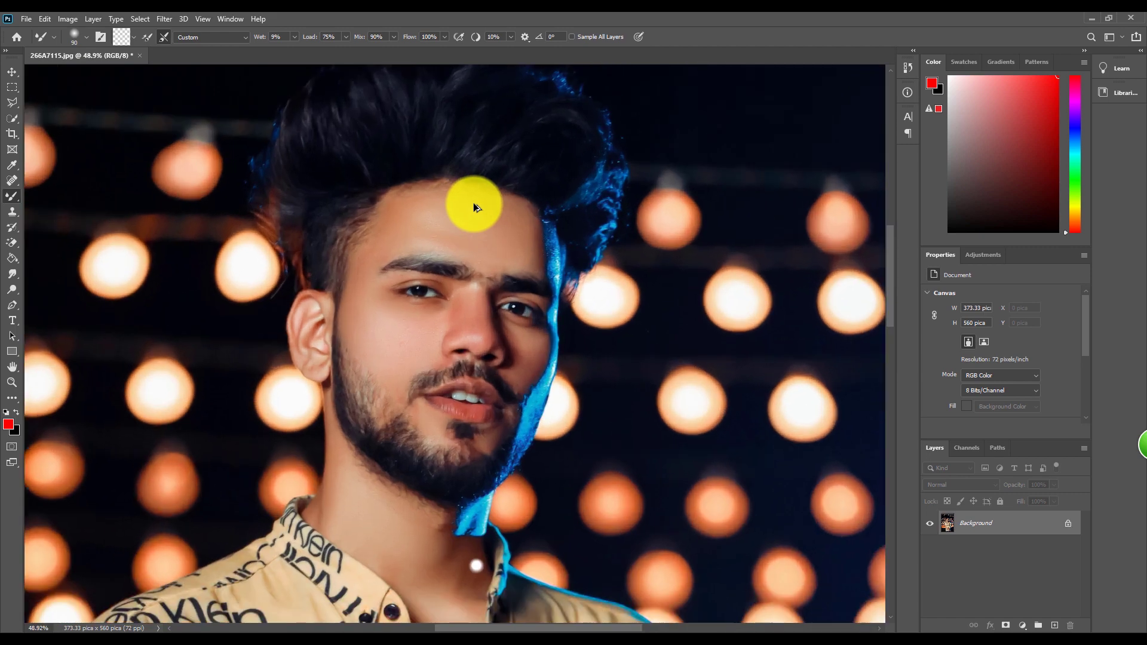
{"action": "scroll", "coordinate": [473, 203], "scroll_direction": "down", "scroll_amount": 4}
{"action": "scroll", "coordinate": [473, 203], "scroll_direction": "down", "scroll_amount": 1}
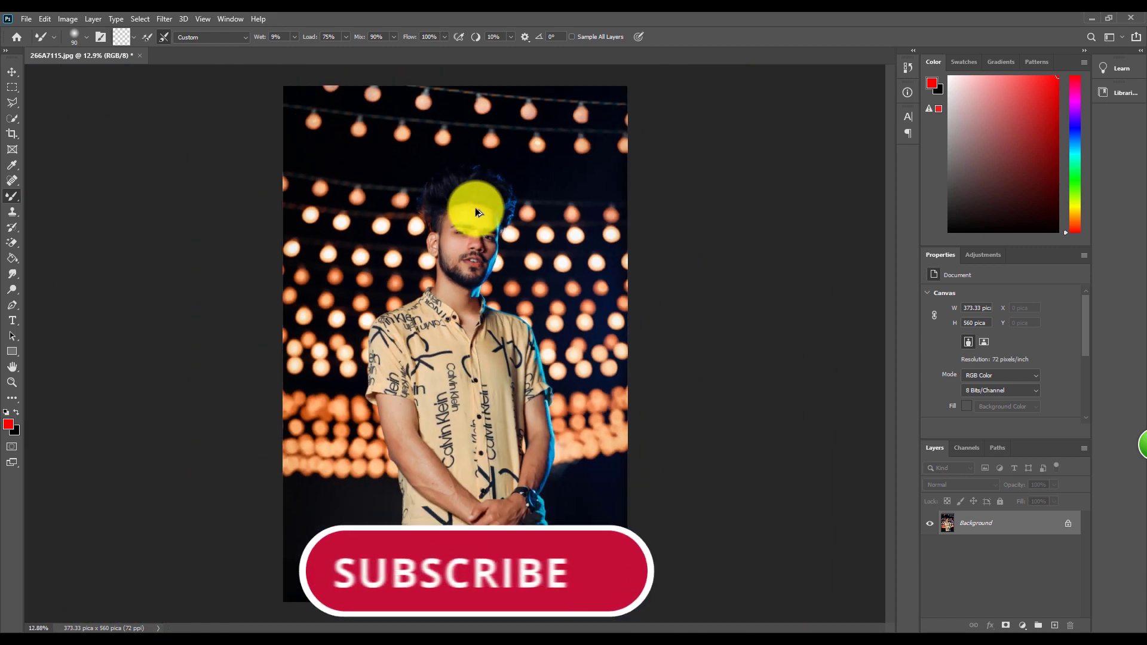